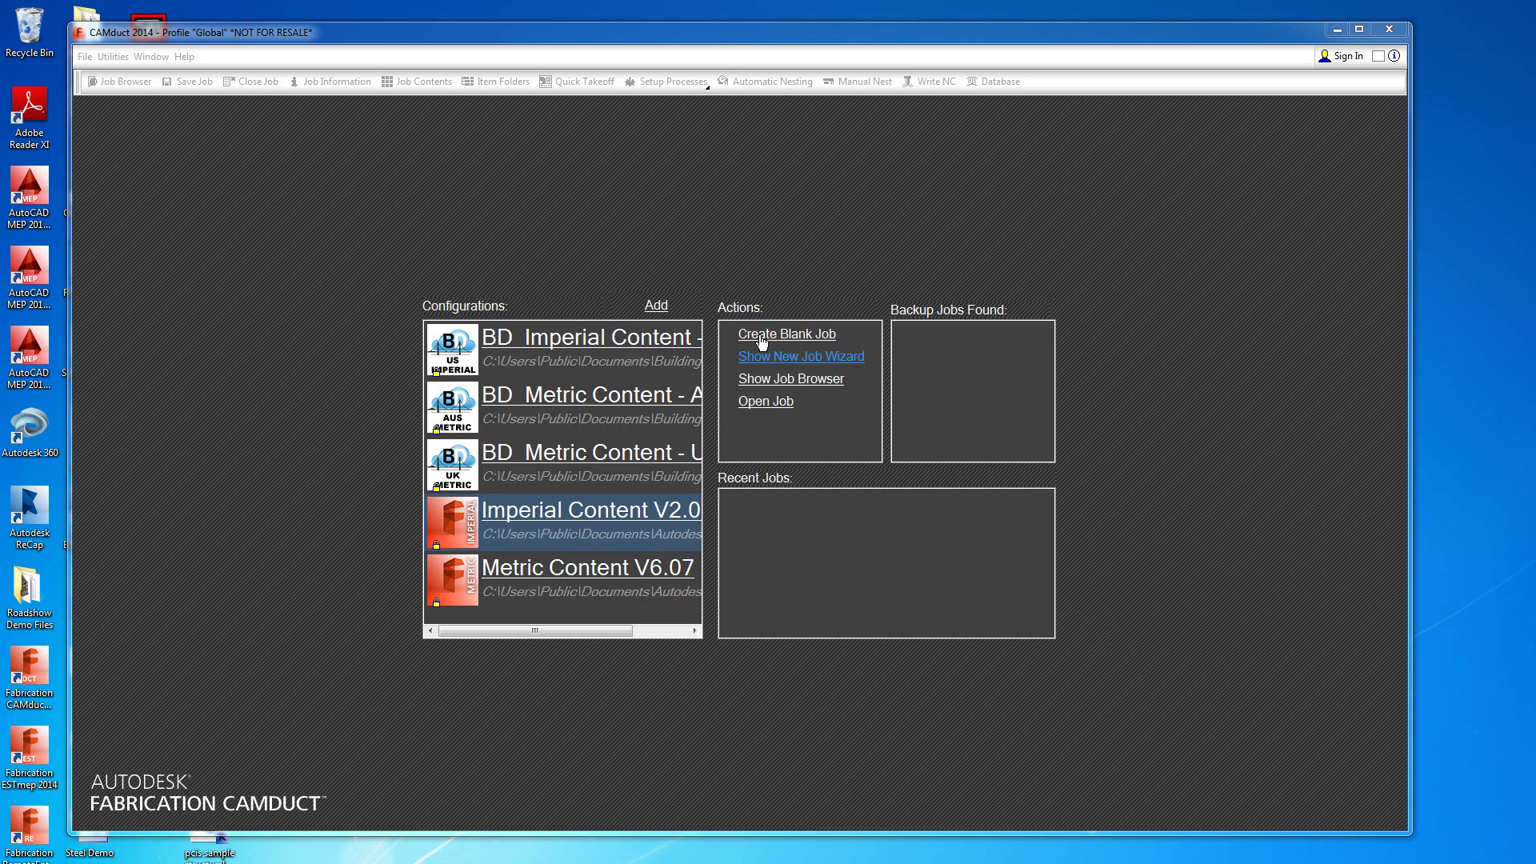
# - Close the CAMduct start window so the Imperial Content item folders are visible
pyautogui.click(1390, 31)
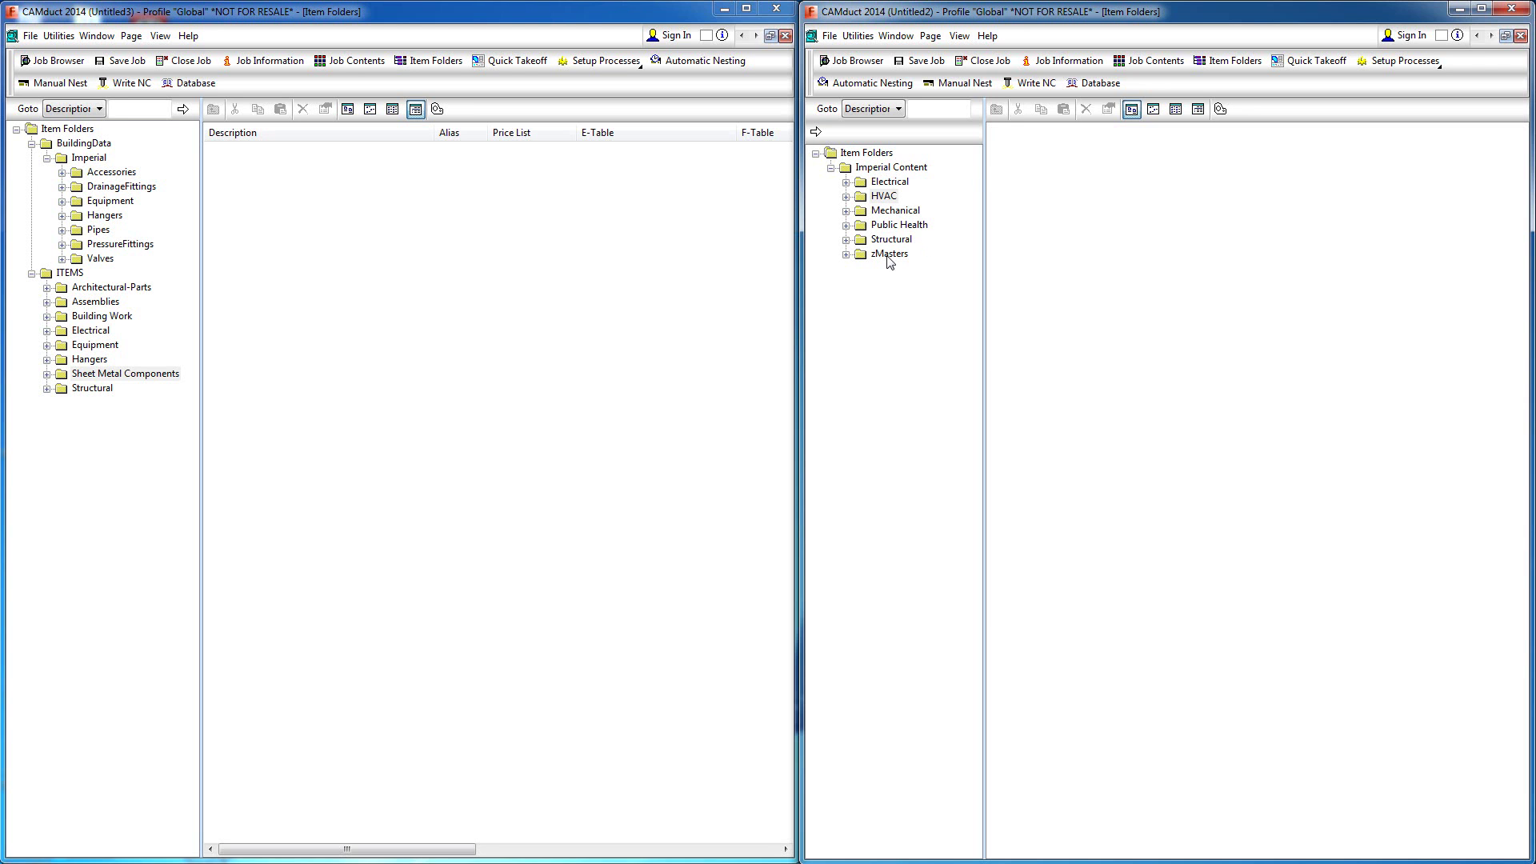
# - Expand zMasters and view its HVAC Rectangular items in the right window
pyautogui.click(846, 255)
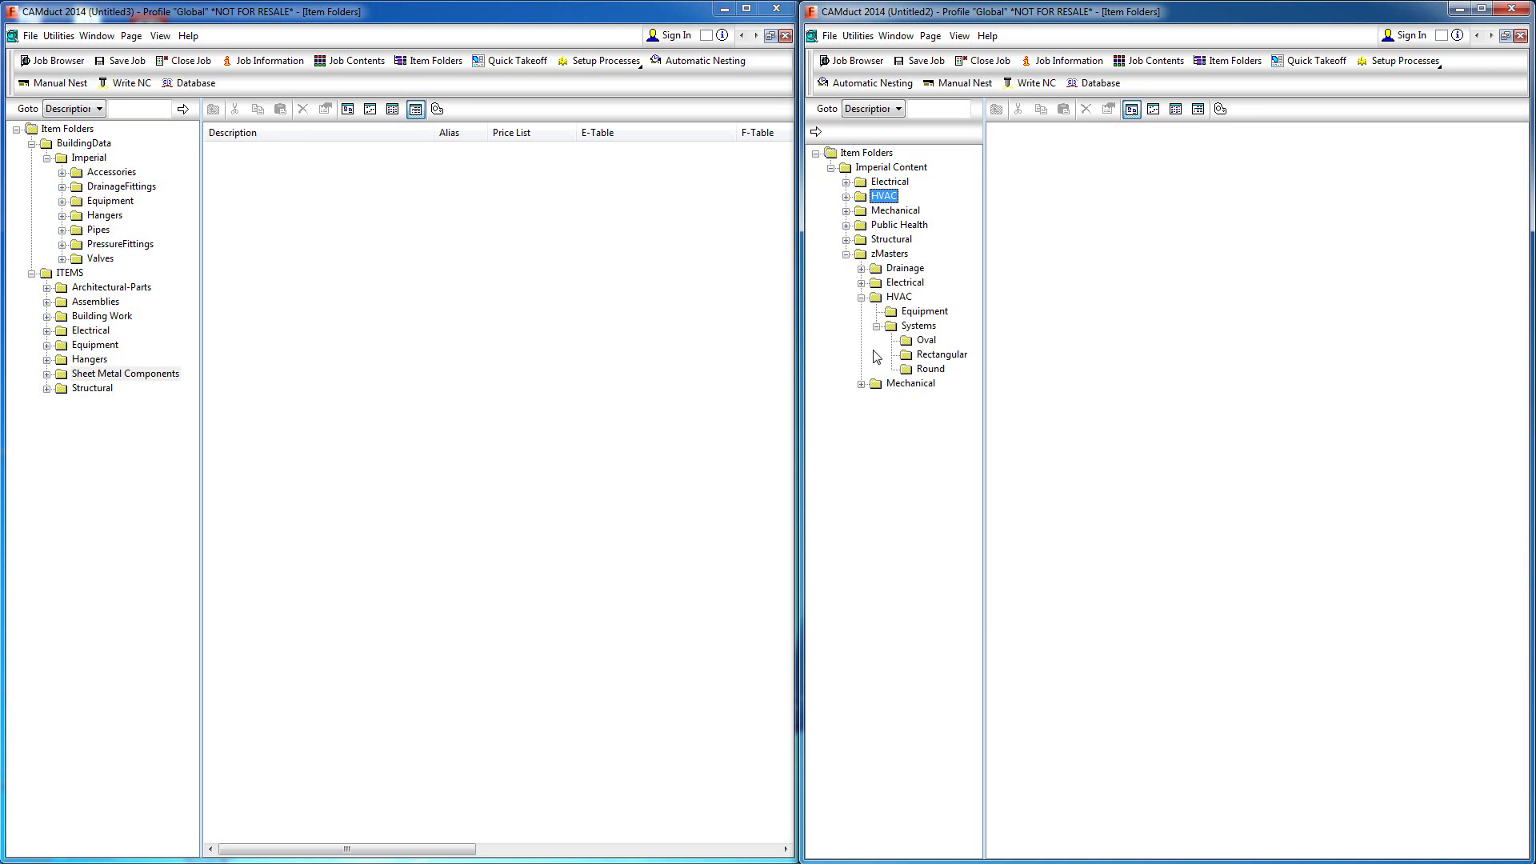
pyautogui.click(942, 357)
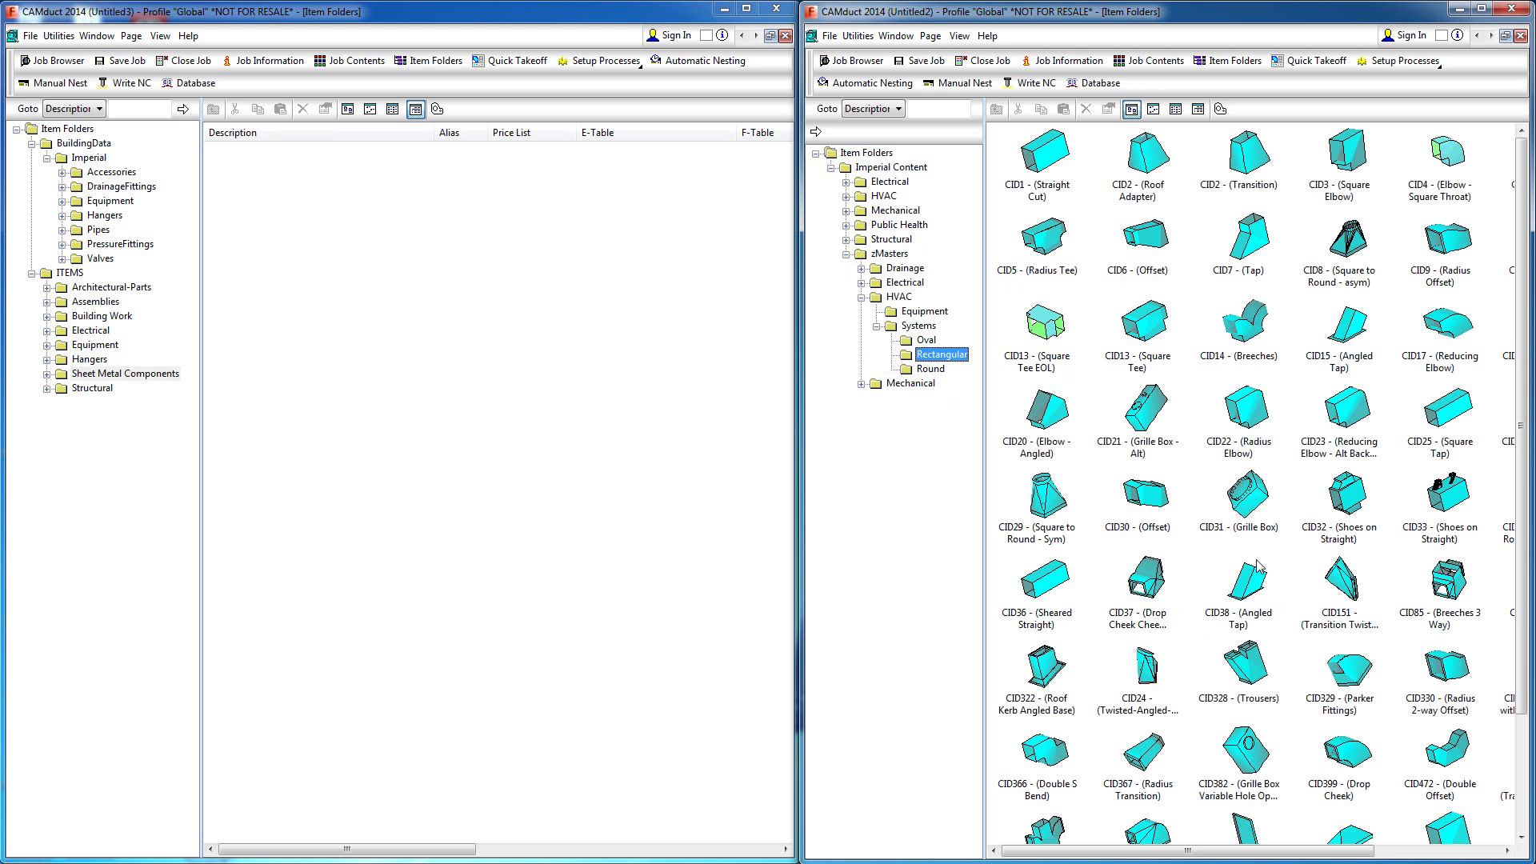
pyautogui.moveTo(1524, 473); pyautogui.dragTo(1530, 428)
# - Show HVAC Generic Rectangular fittings on the right and expand Sheet Metal Components on the left
pyautogui.click(846, 254)
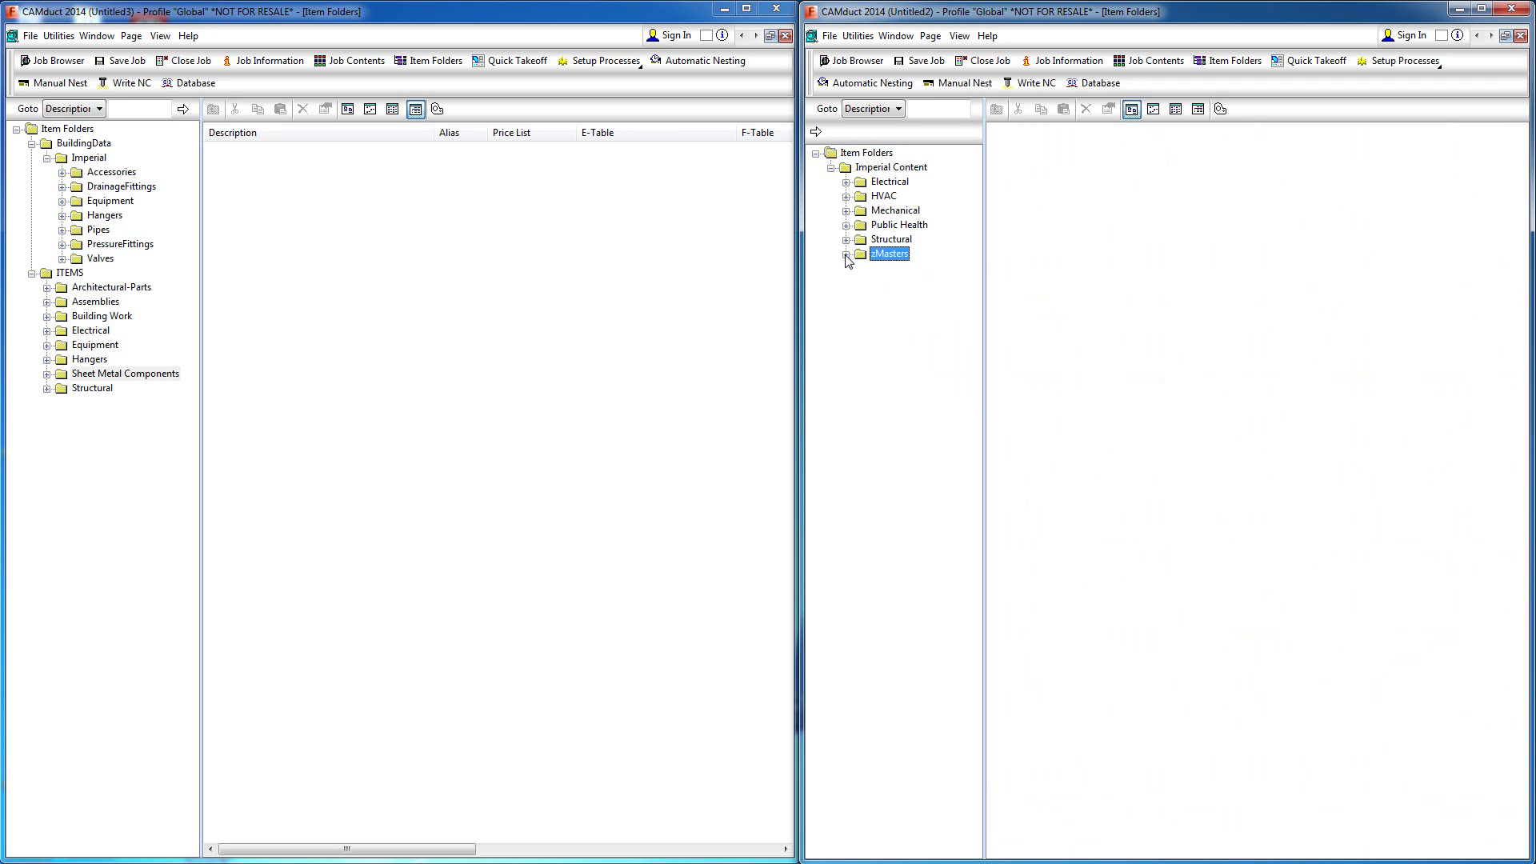
pyautogui.click(846, 196)
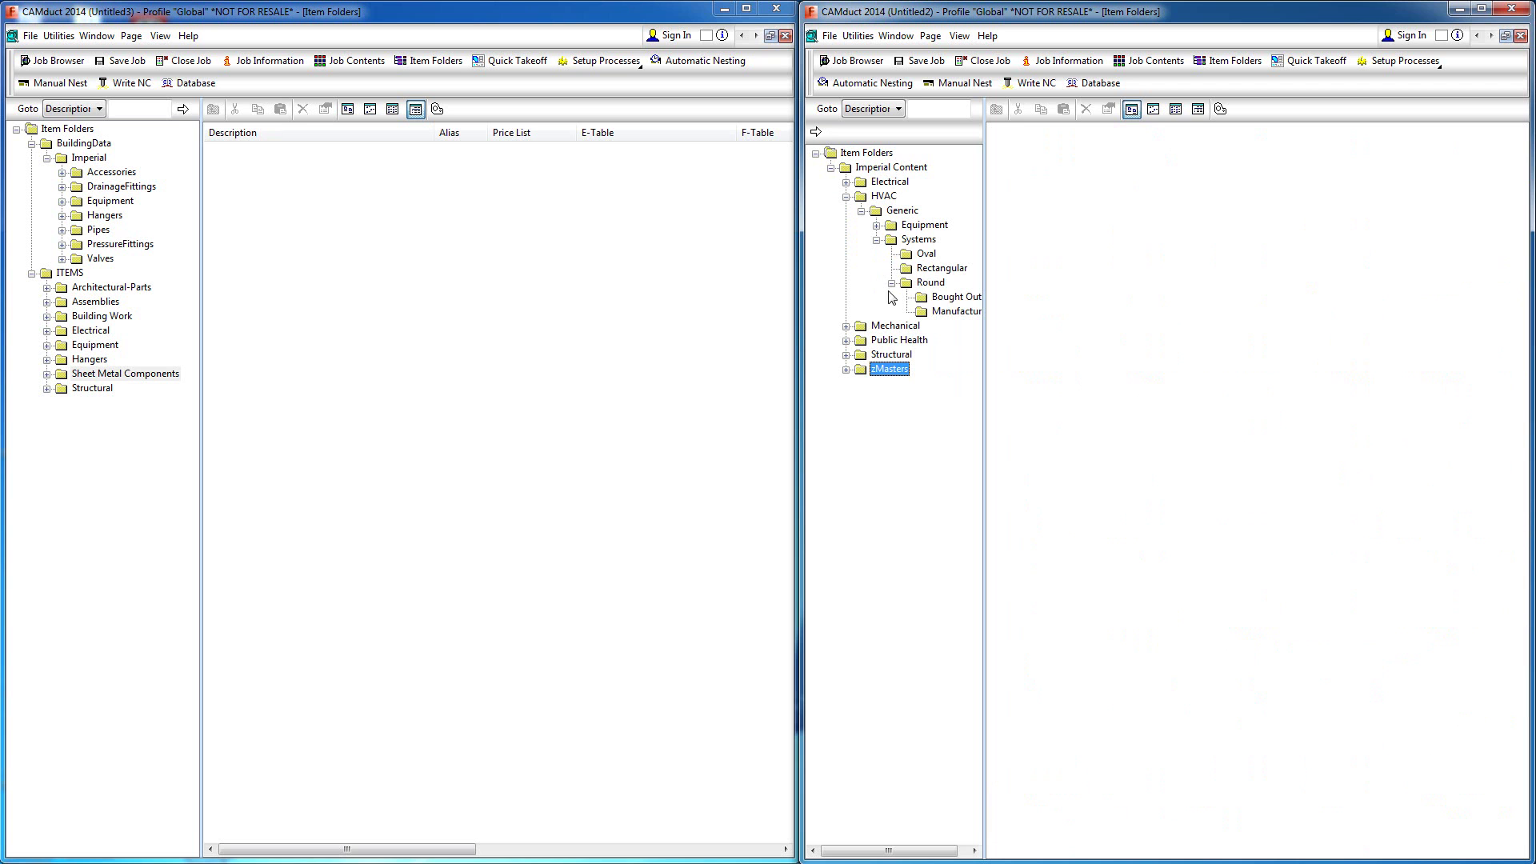
pyautogui.click(936, 271)
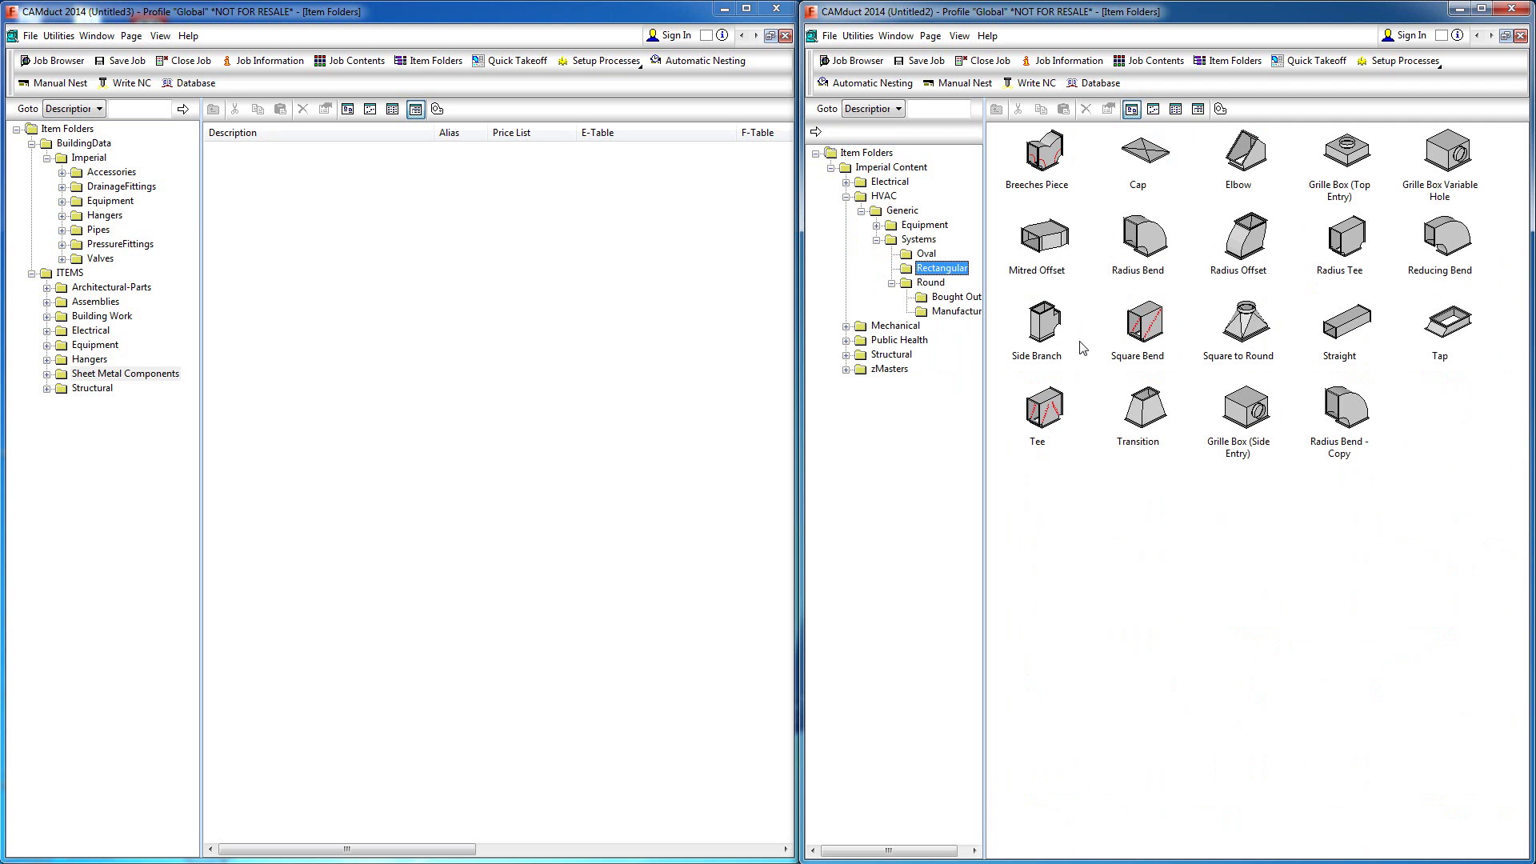
pyautogui.click(46, 374)
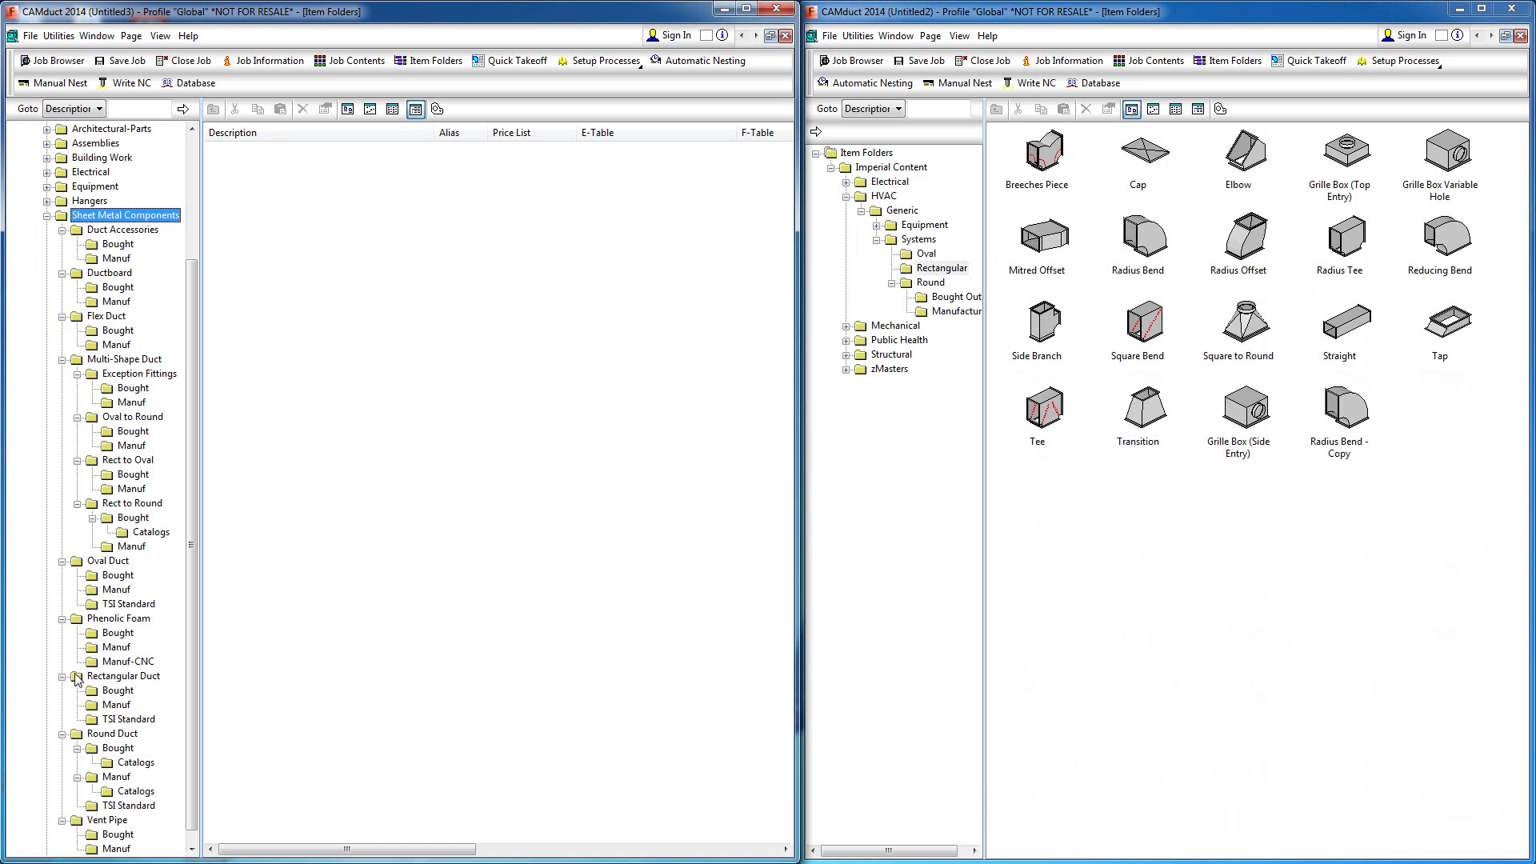
# - List Rectangular Duct Manuf fittings on the left, selecting Square Elbow and Square Elbow Angle Back
pyautogui.click(108, 706)
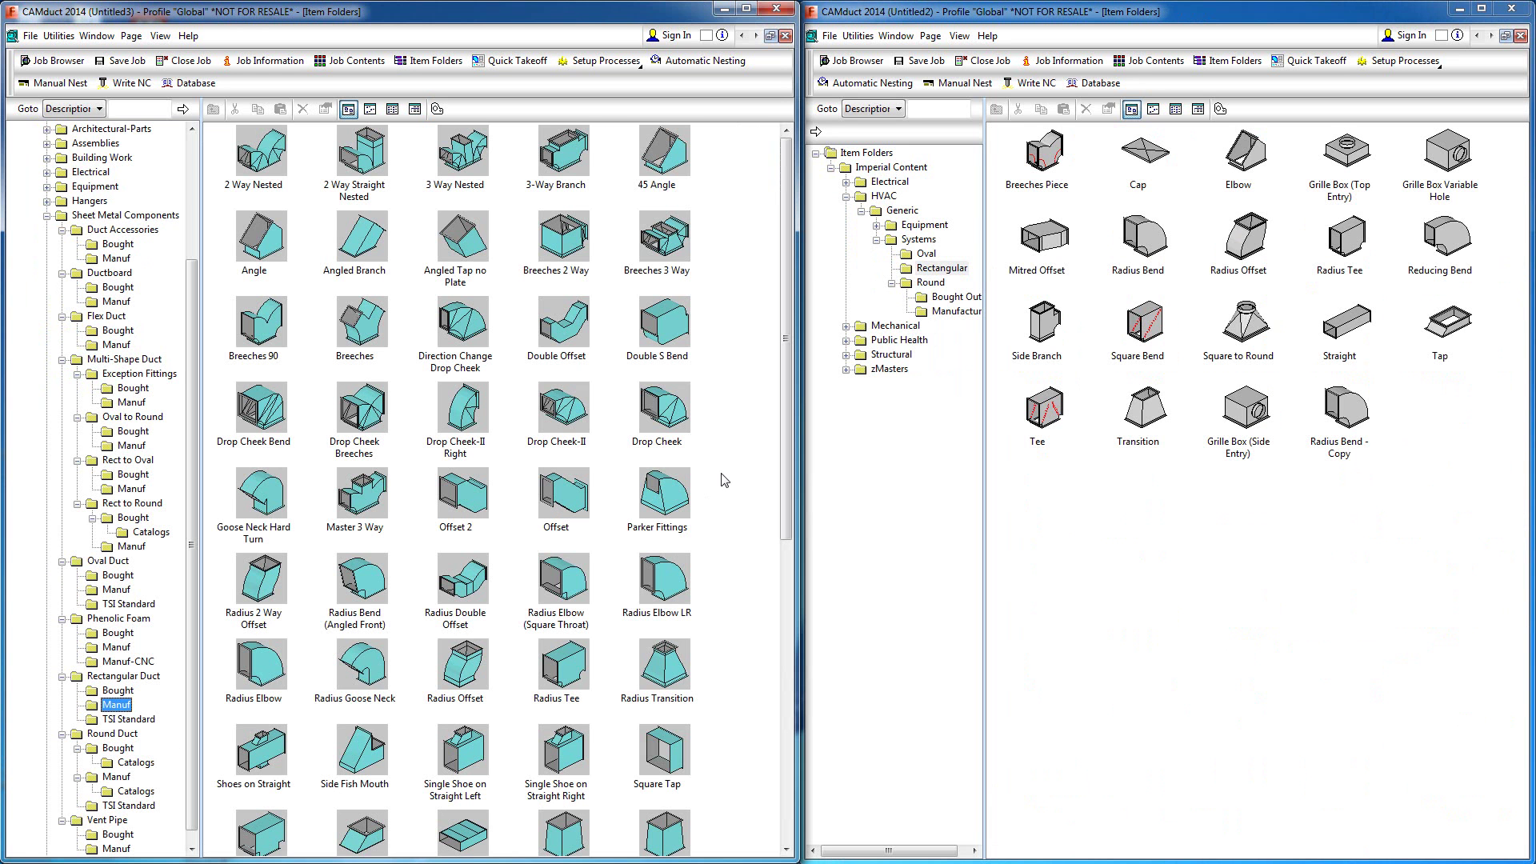
pyautogui.scroll(-10, 786, 312)
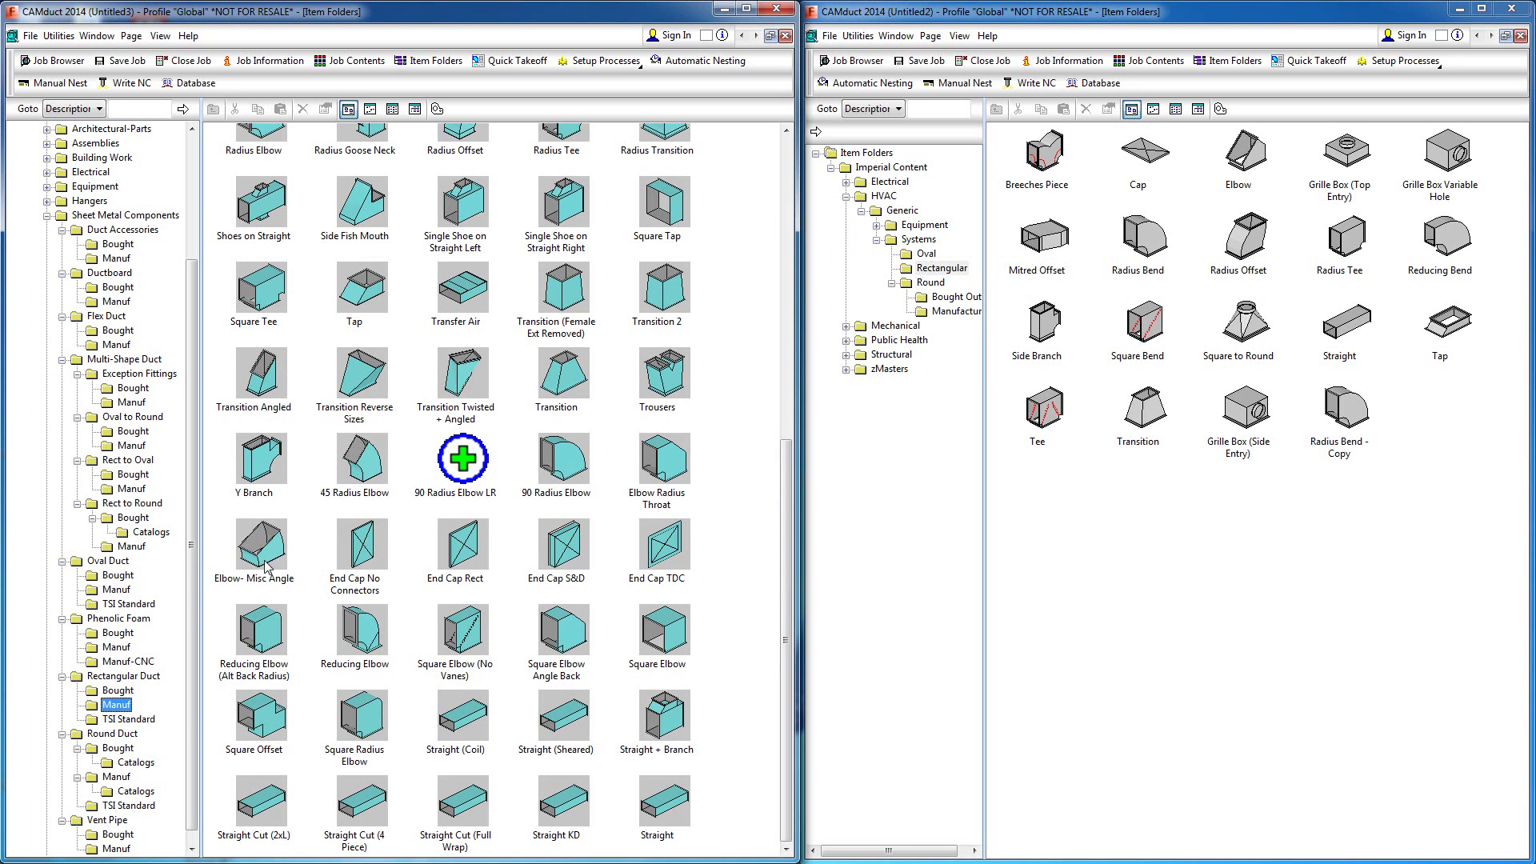
pyautogui.click(660, 636)
pyautogui.click(574, 636)
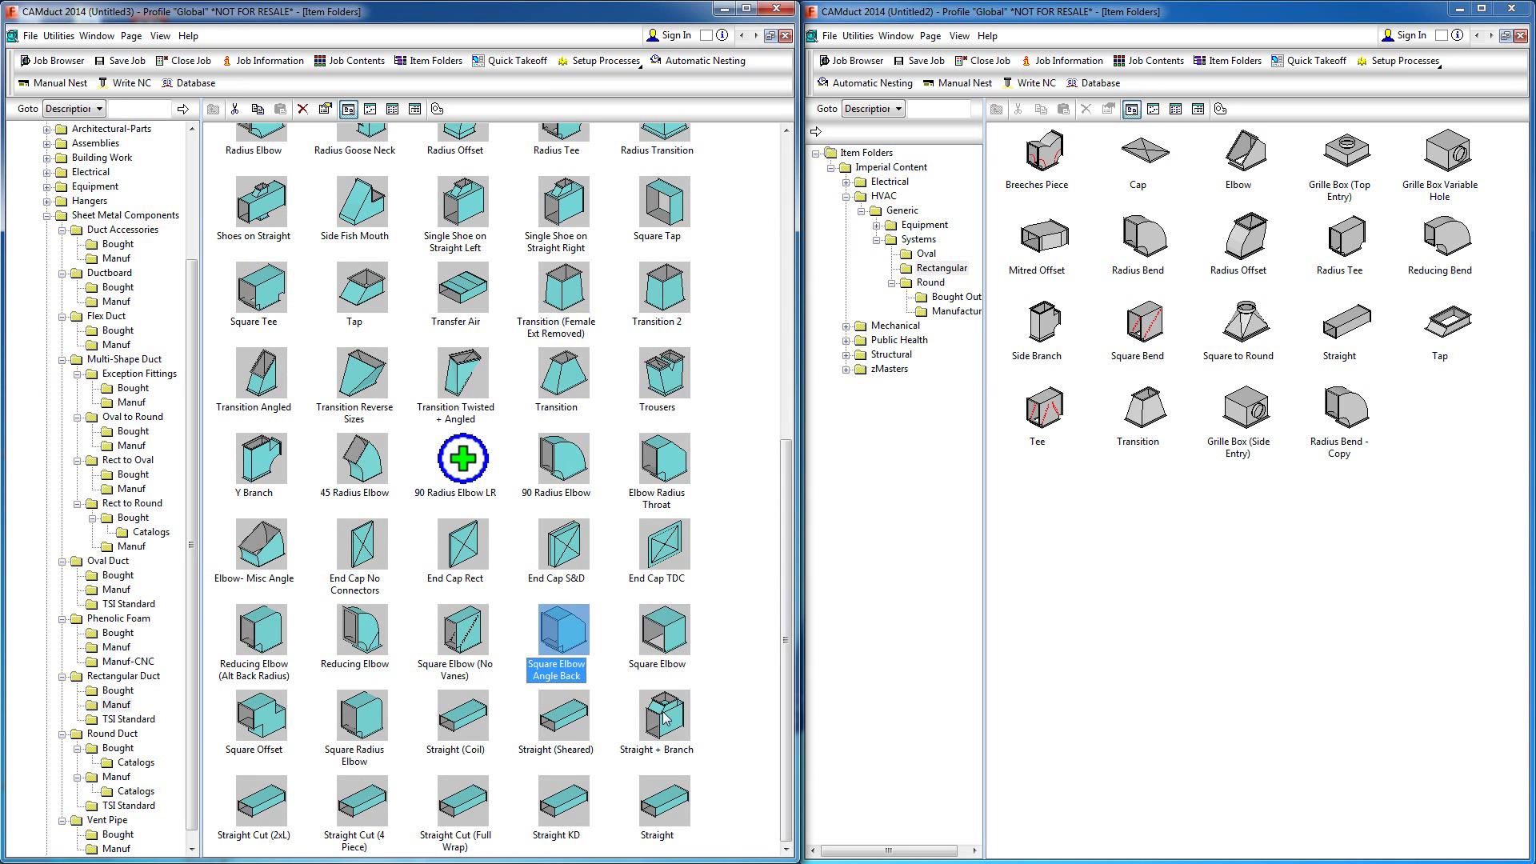
pyautogui.moveTo(785, 828); pyautogui.dragTo(785, 502)
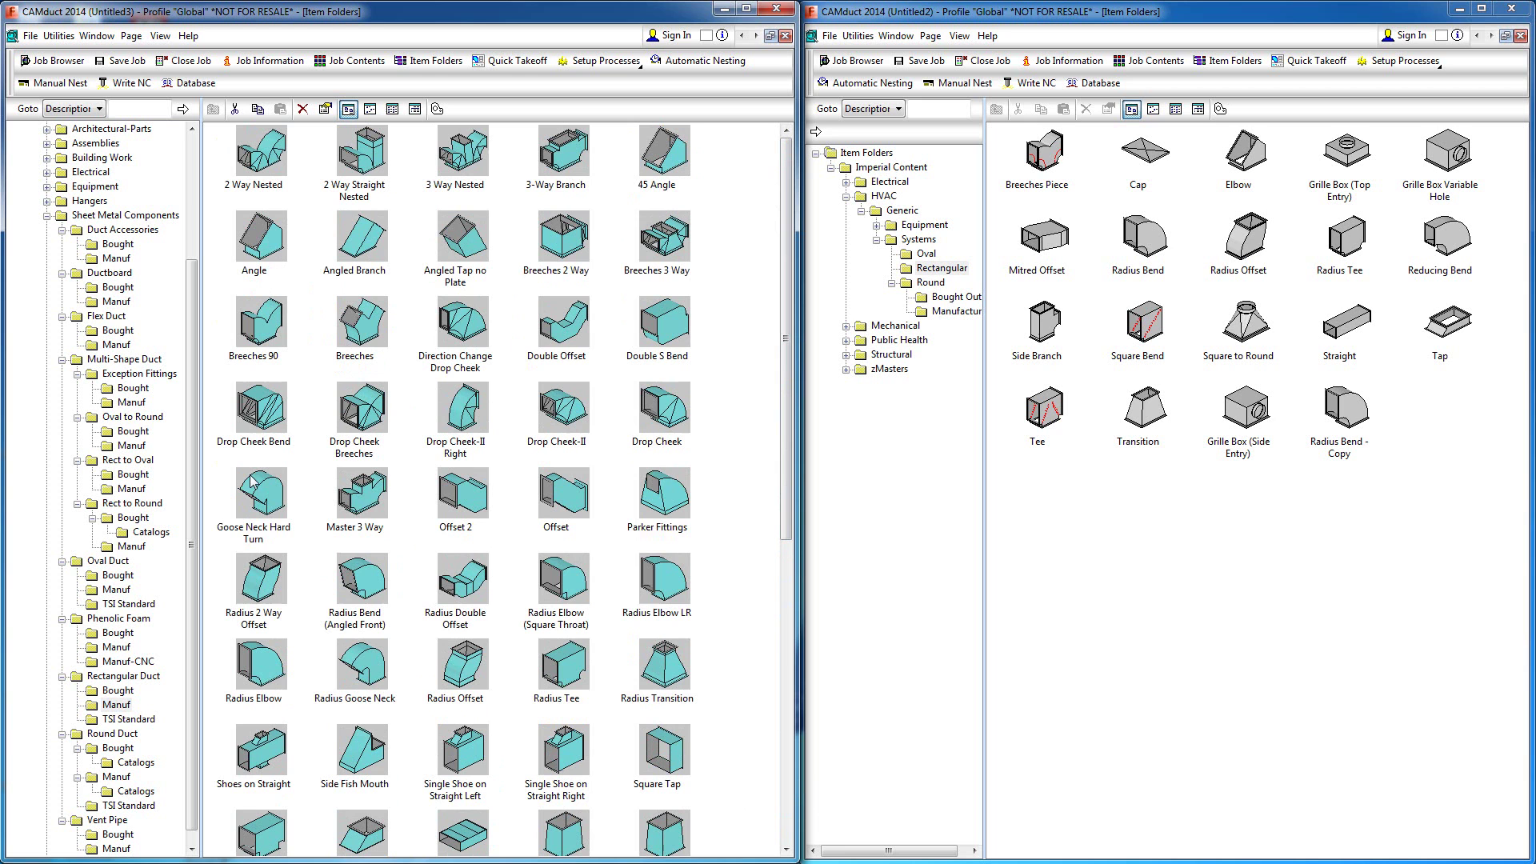
# - Show round fittings: Bought Out and Manufacturing on the right; Bought, Bought Catalogs, Manuf Catalogs on the left
pyautogui.click(941, 298)
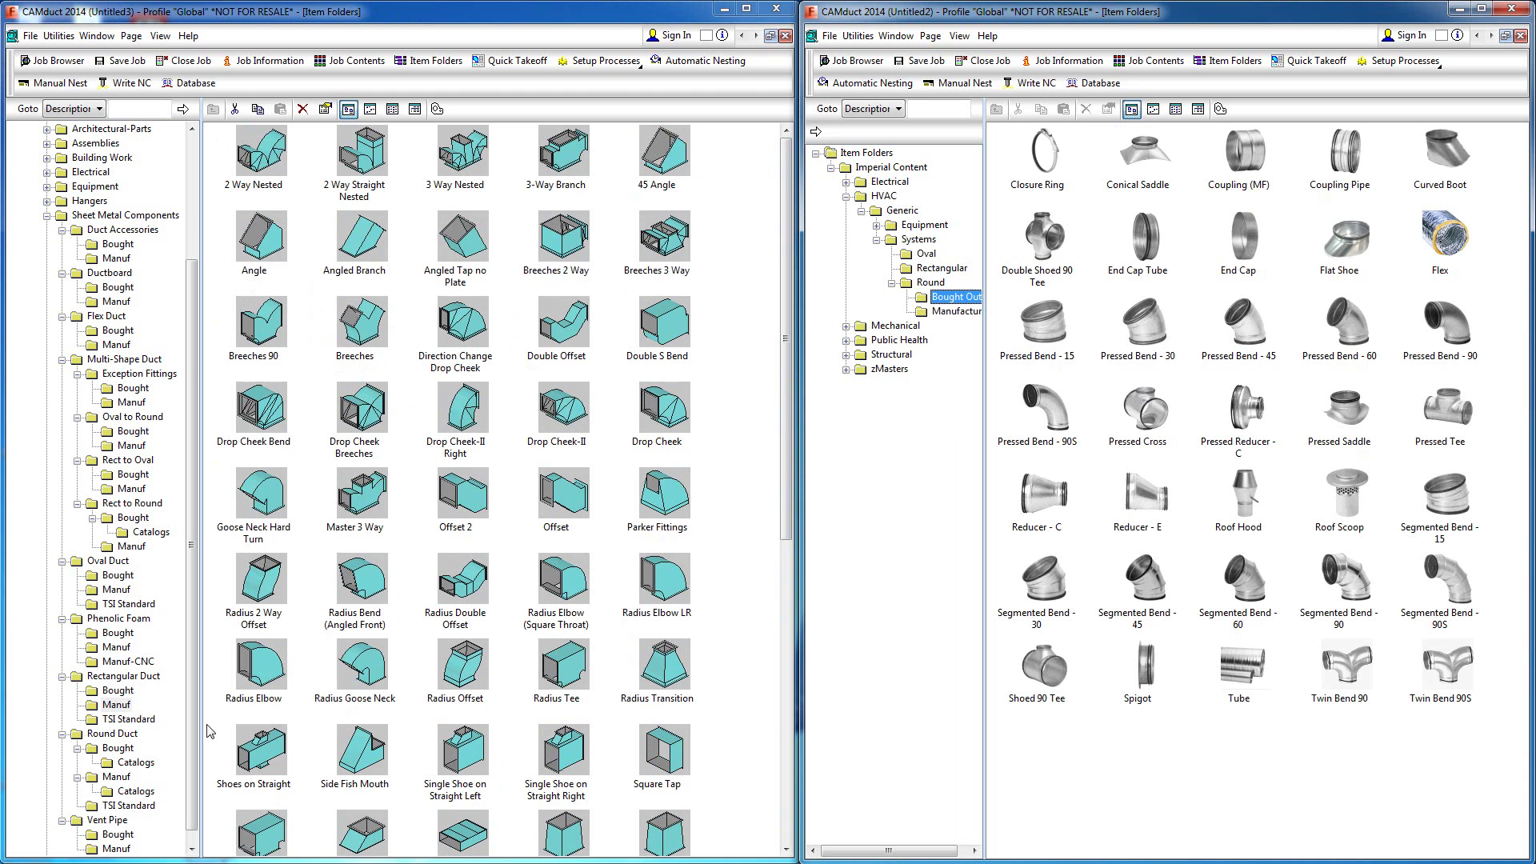
pyautogui.click(122, 749)
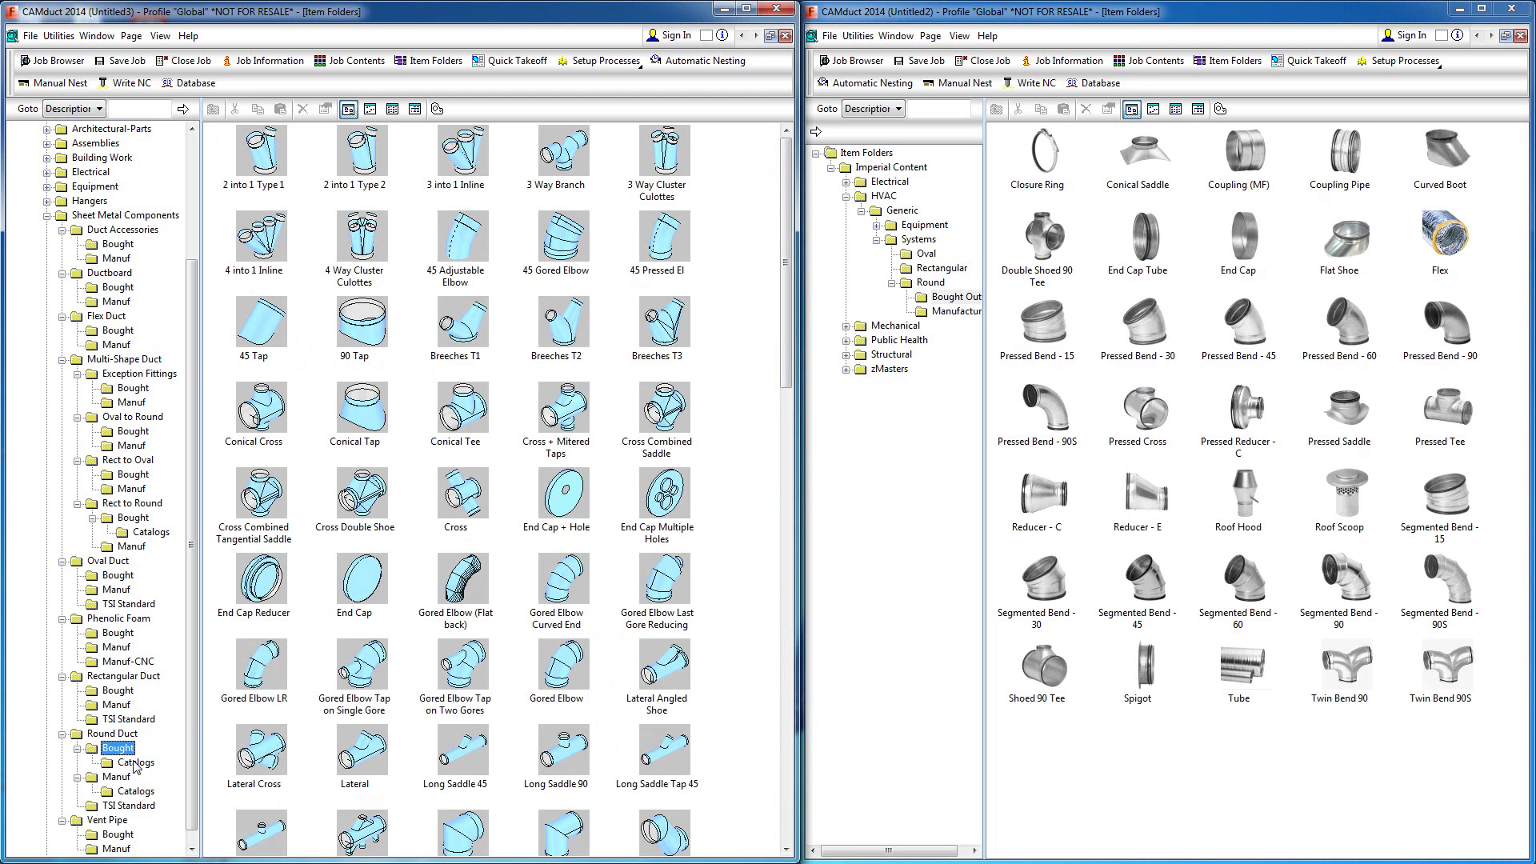
pyautogui.moveTo(788, 274); pyautogui.dragTo(815, 755)
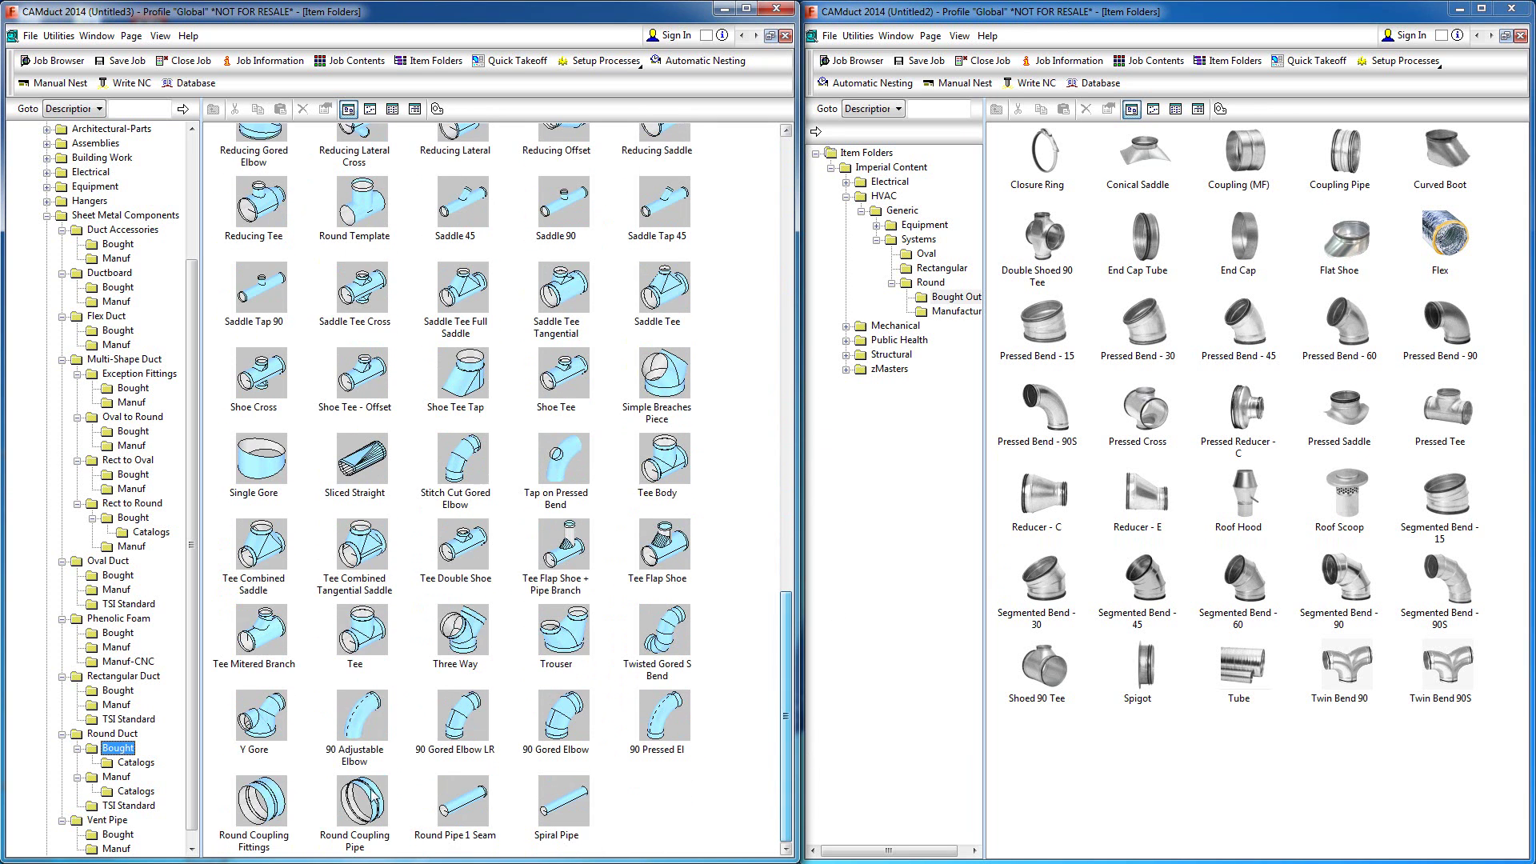
pyautogui.click(150, 766)
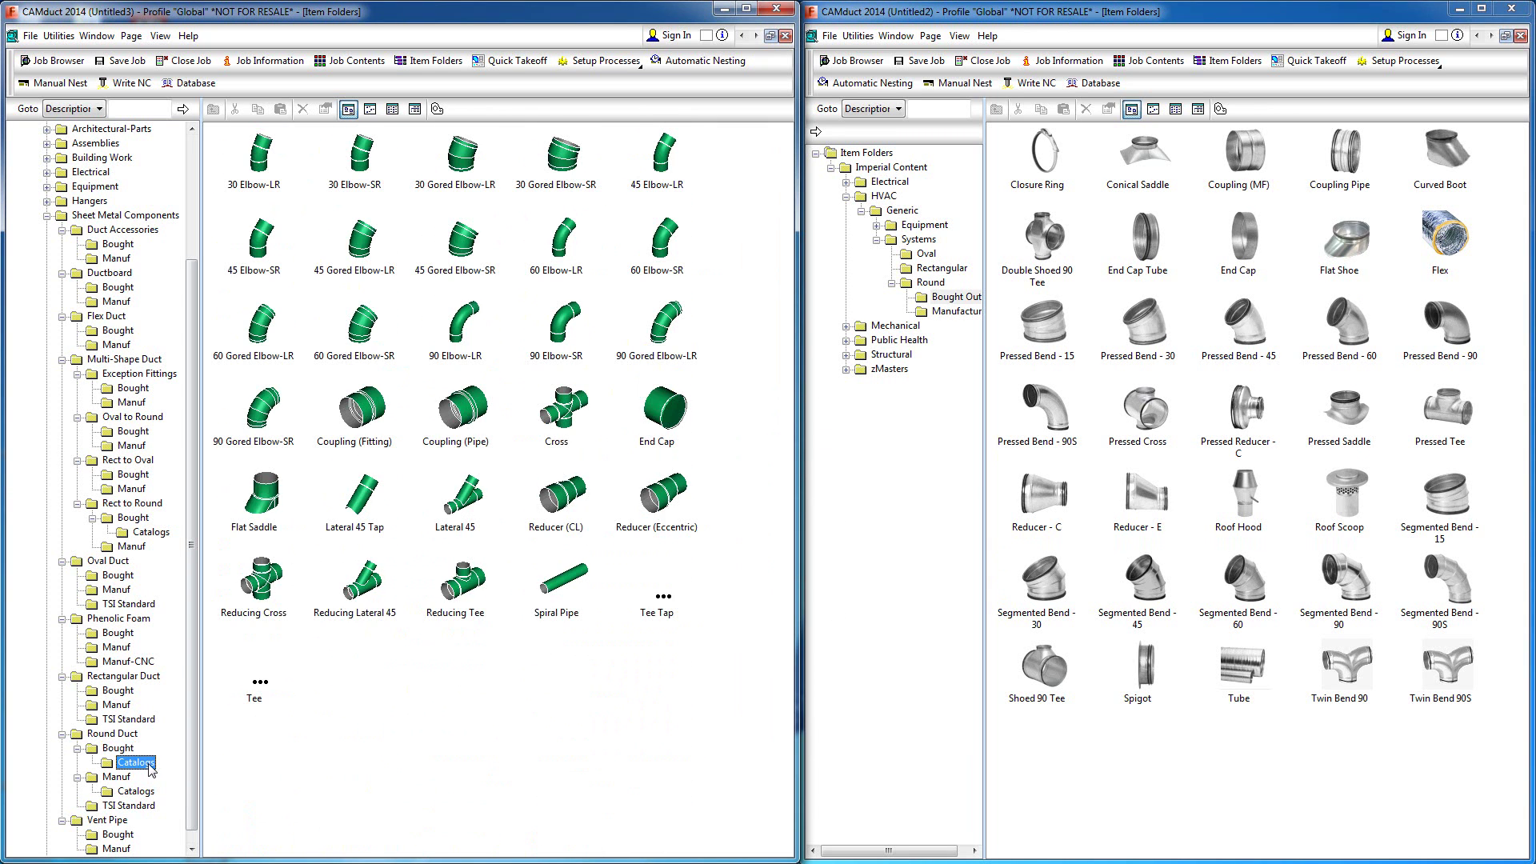
pyautogui.click(958, 312)
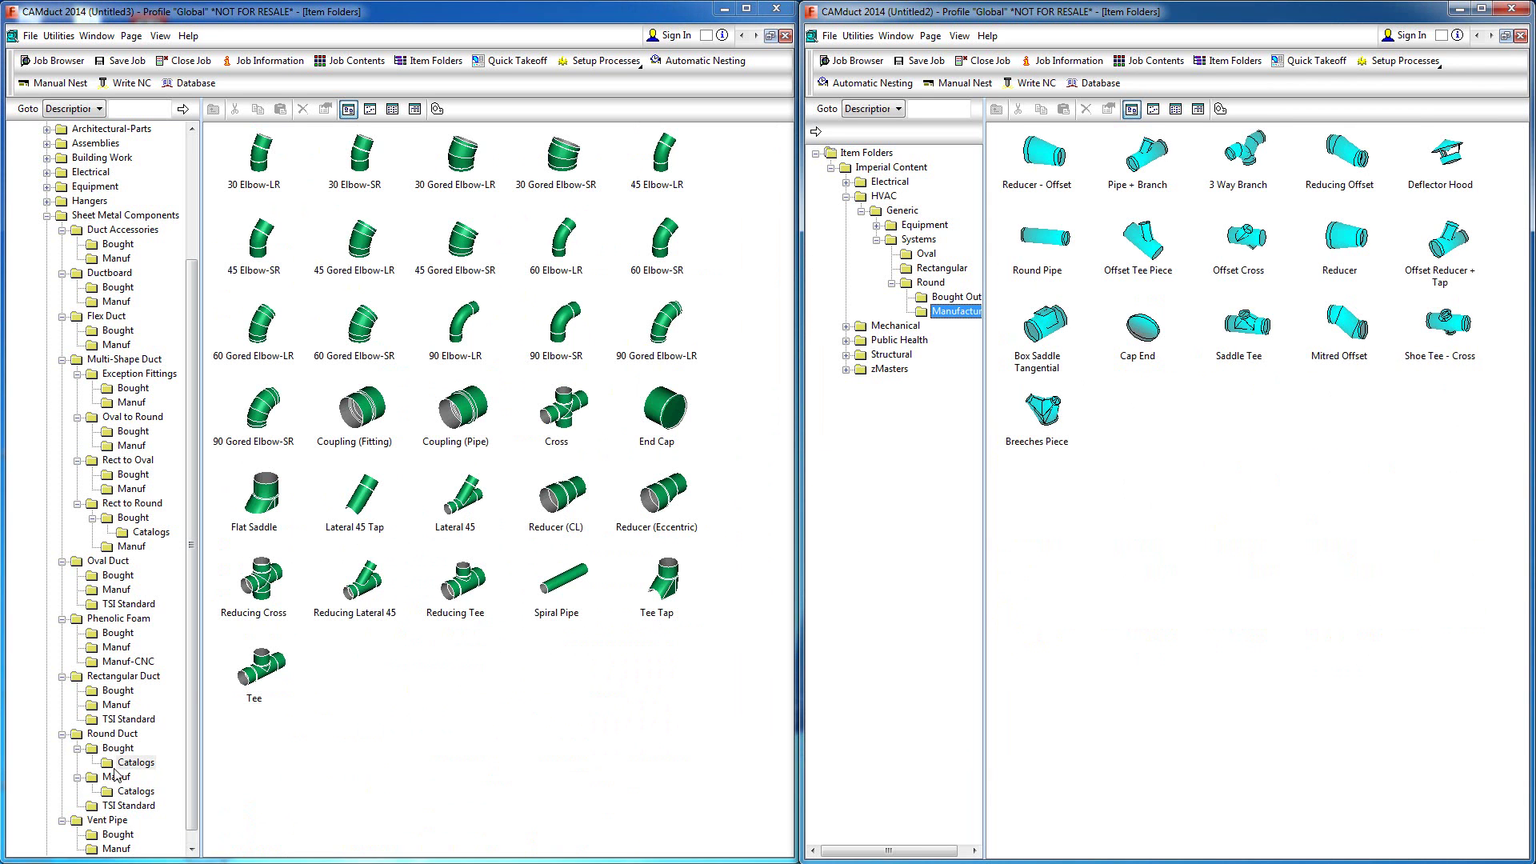
pyautogui.click(130, 792)
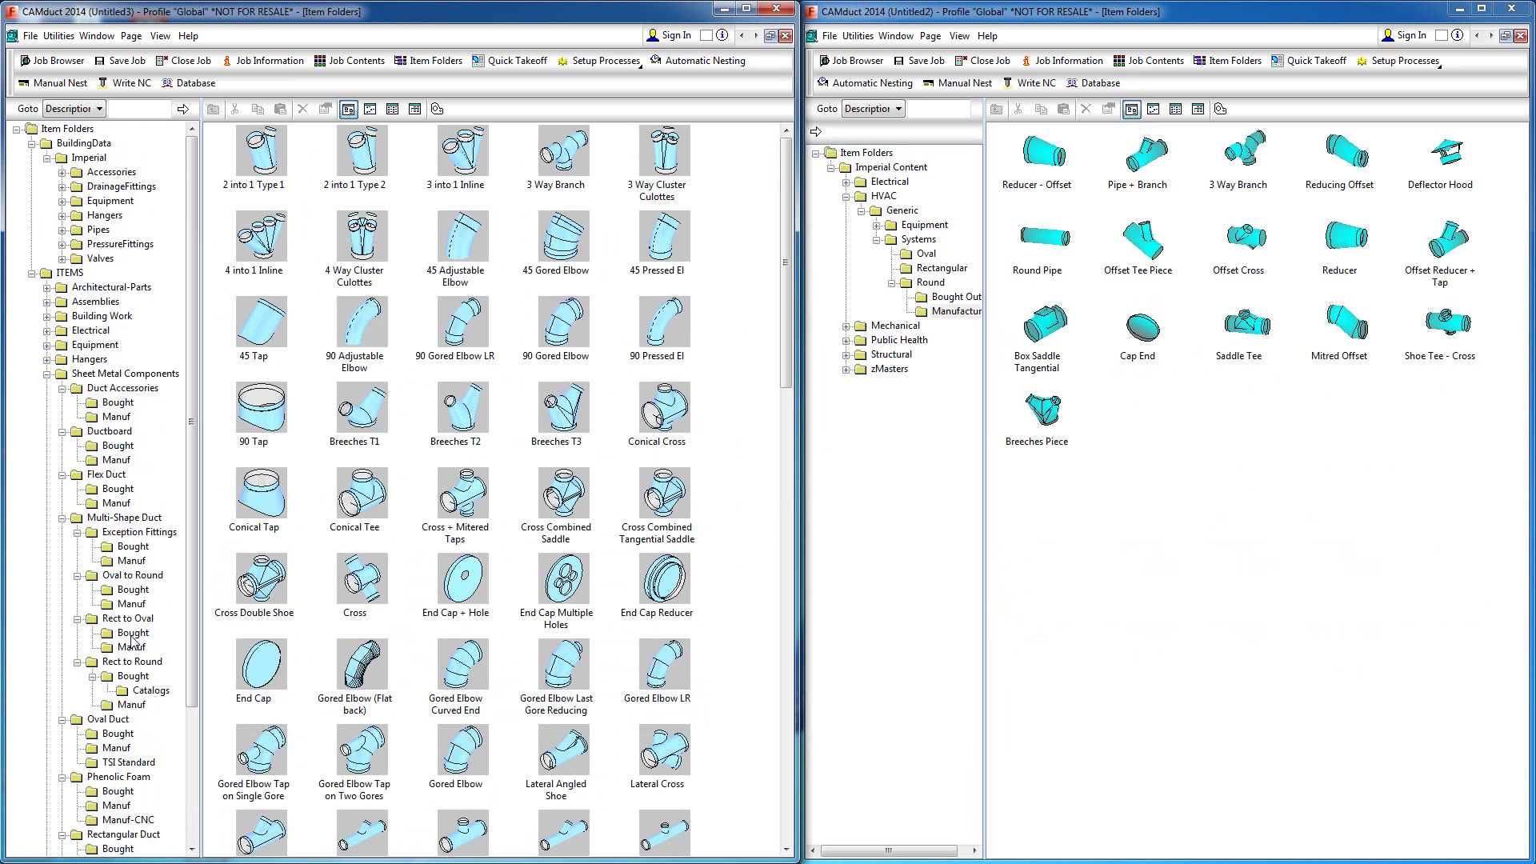
# - Browse Rect to Oval Manuf and Rect to Round Bought fittings left, Round Bought Out right
pyautogui.click(132, 647)
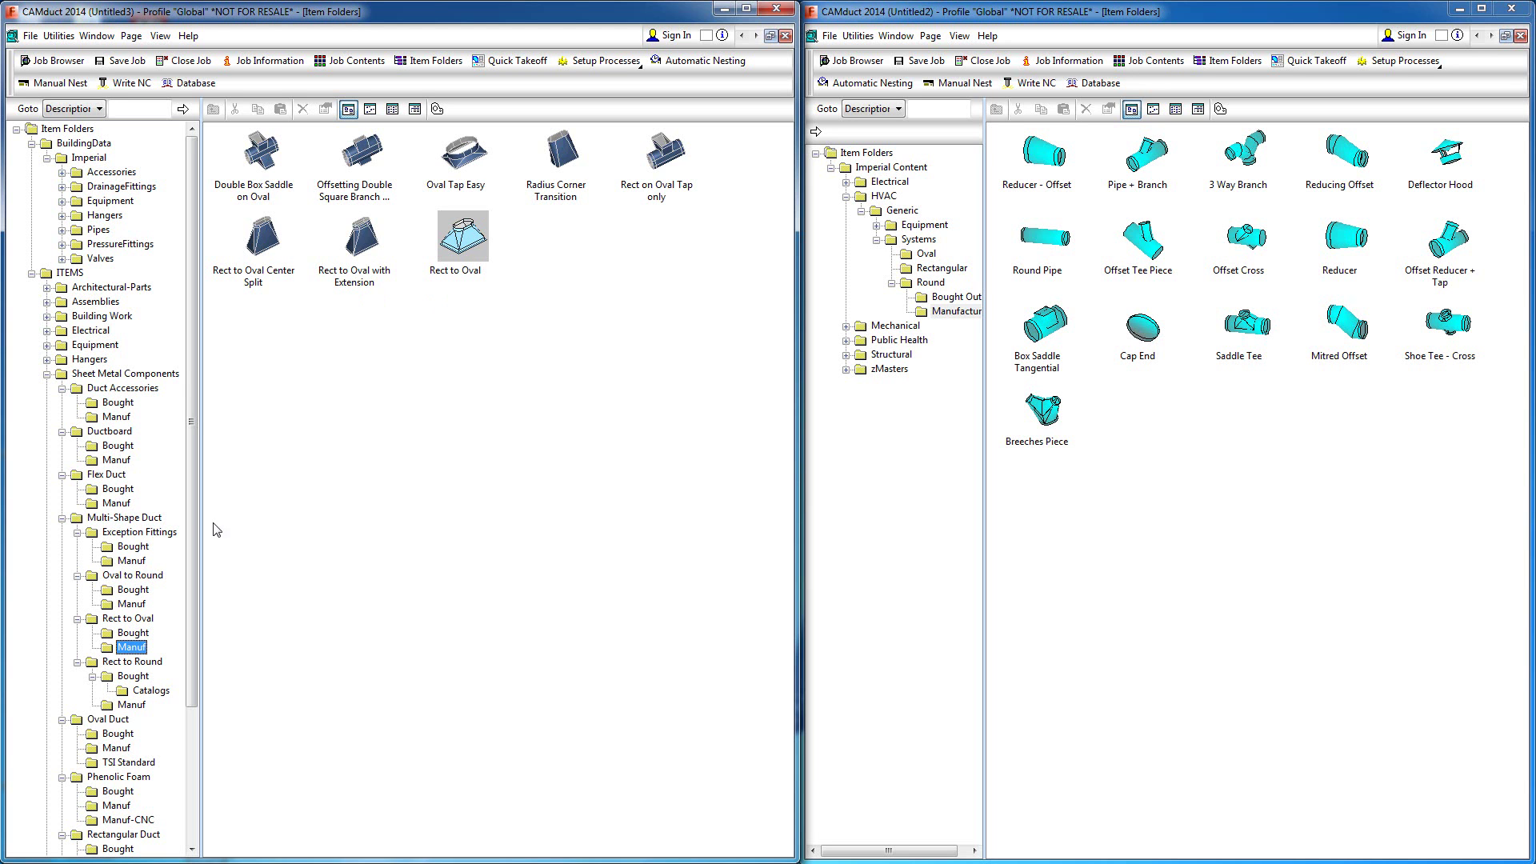
pyautogui.click(148, 692)
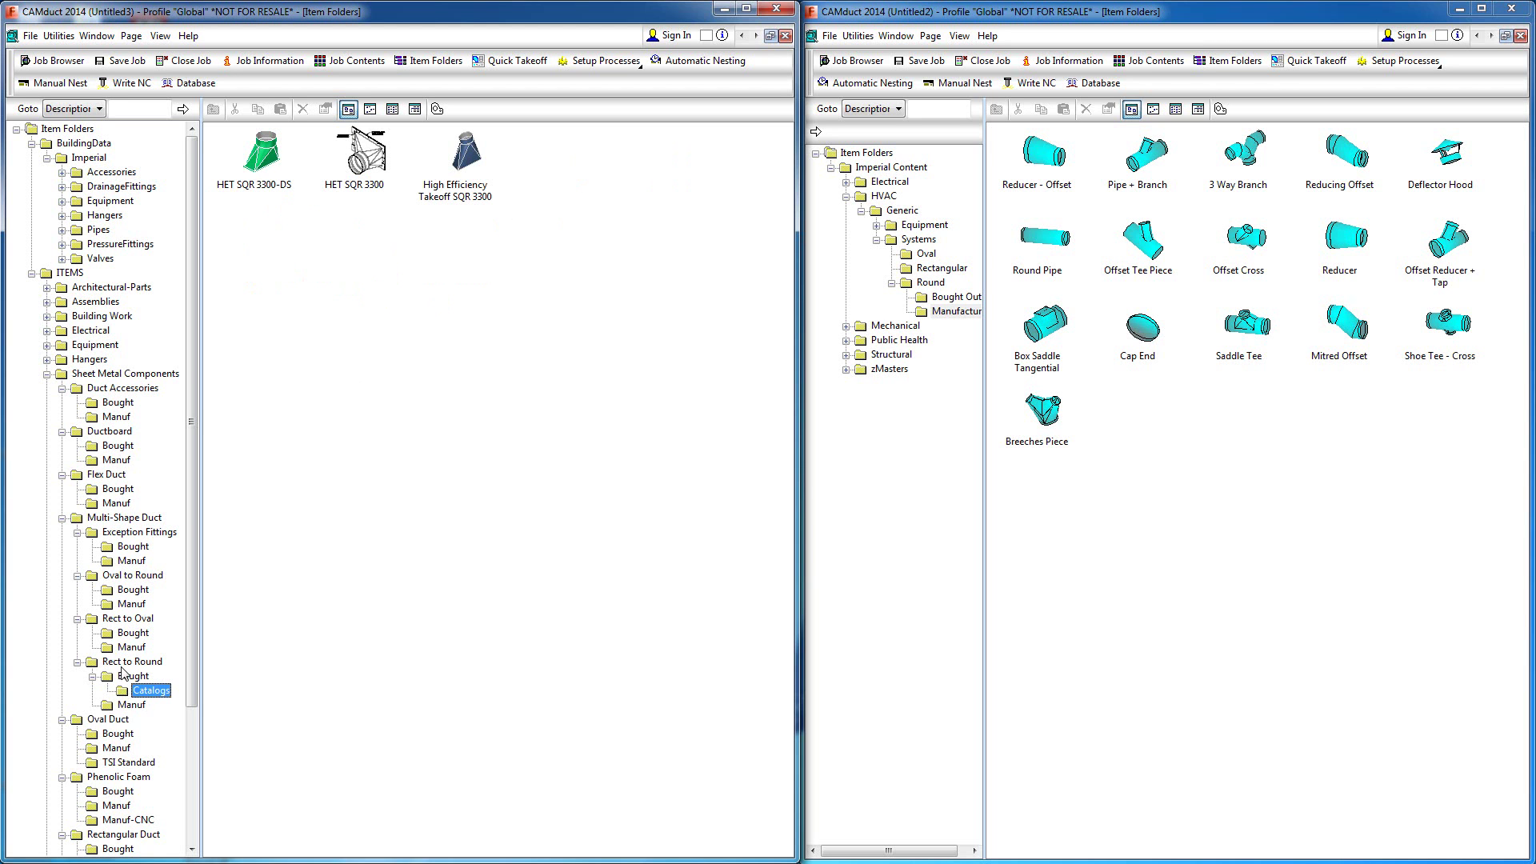
pyautogui.click(130, 677)
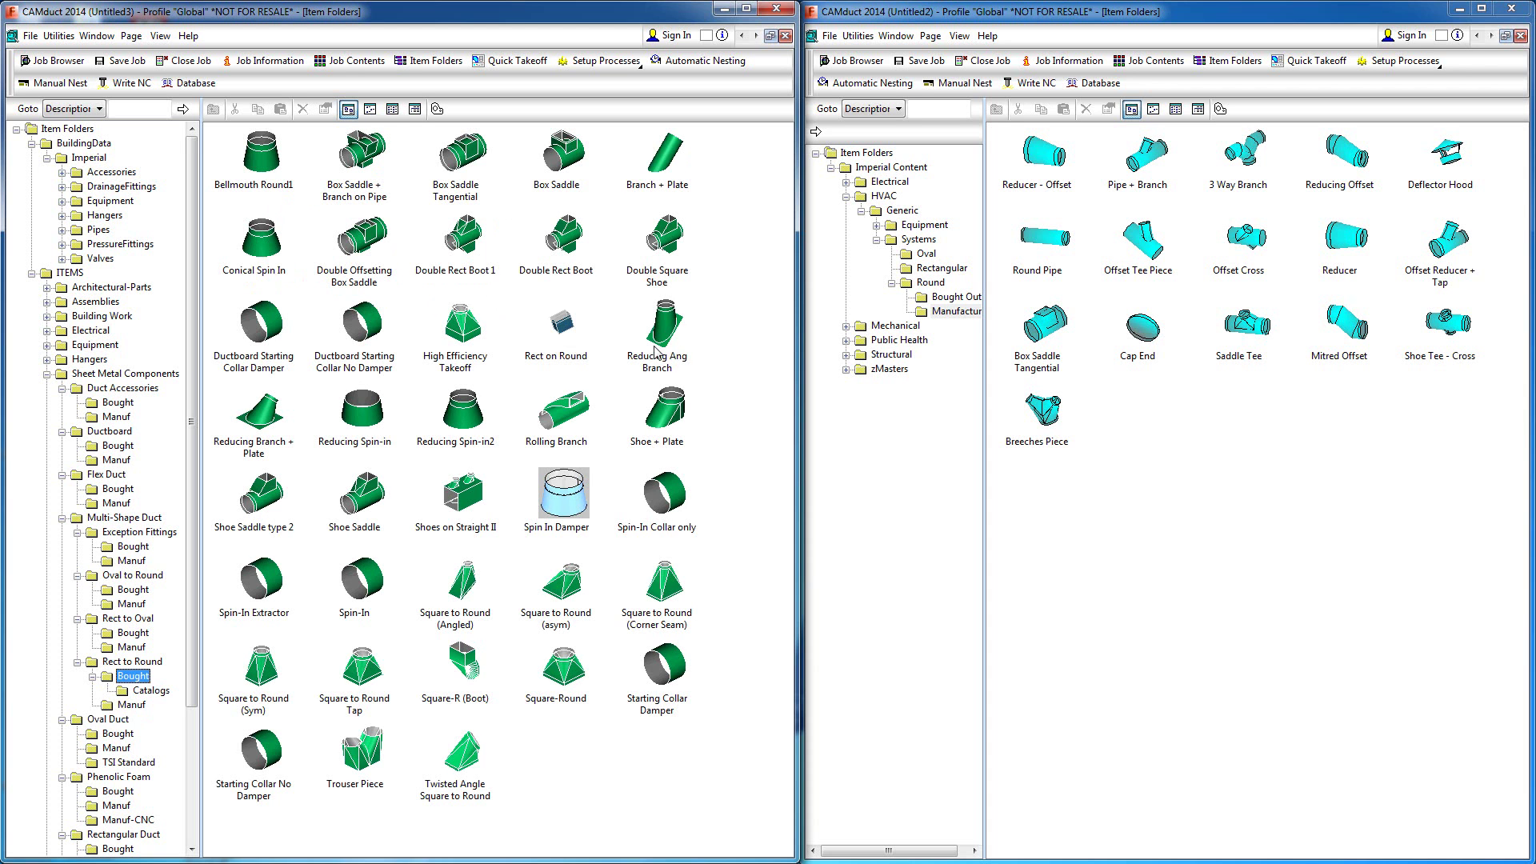
pyautogui.click(930, 284)
pyautogui.click(944, 297)
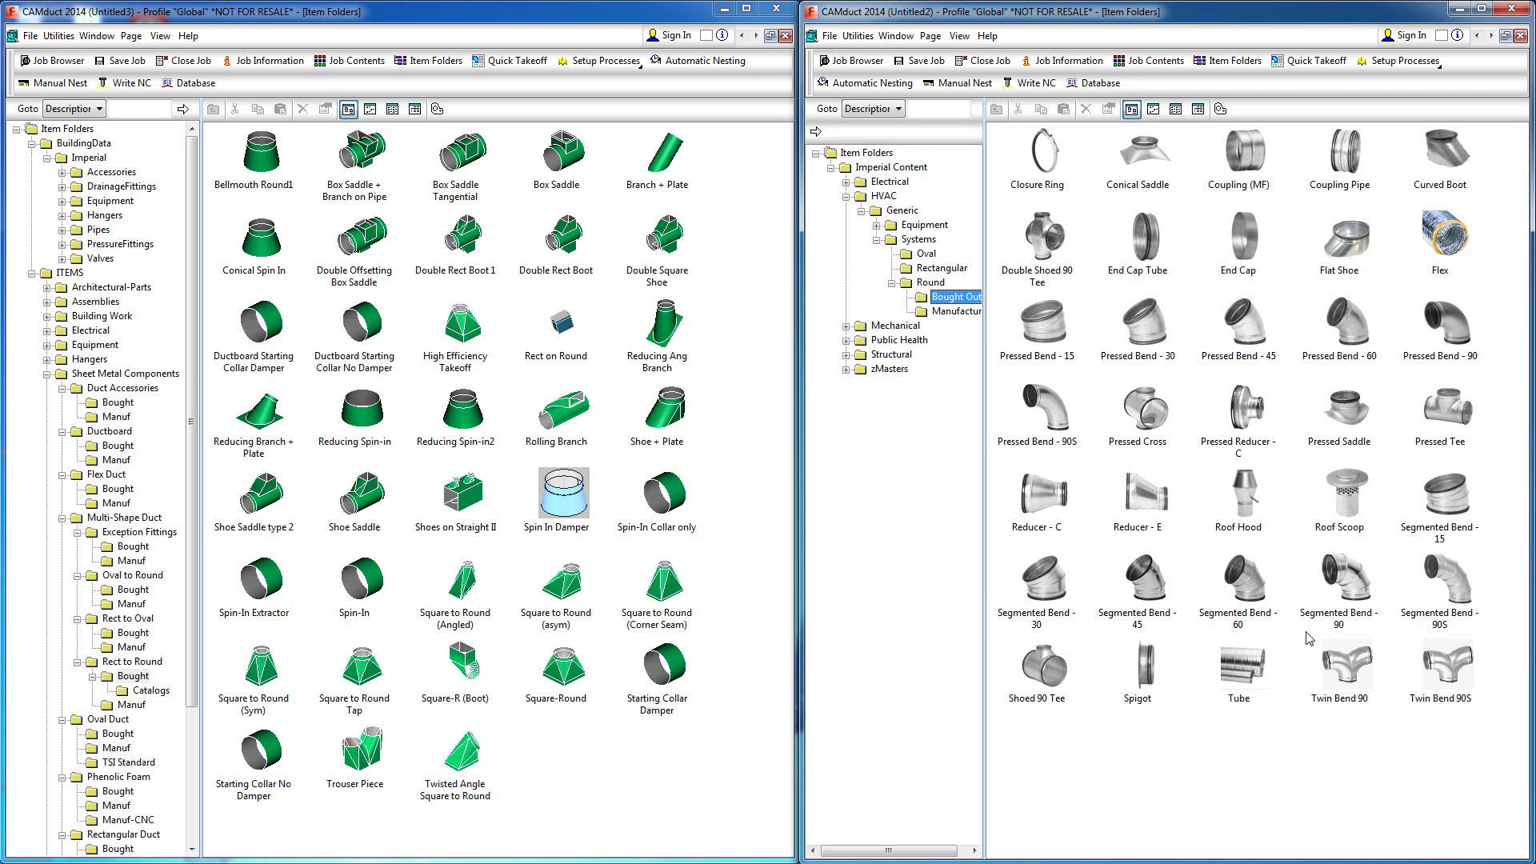
# - Expand zMasters and view its HVAC Round fittings in the right window
pyautogui.click(846, 368)
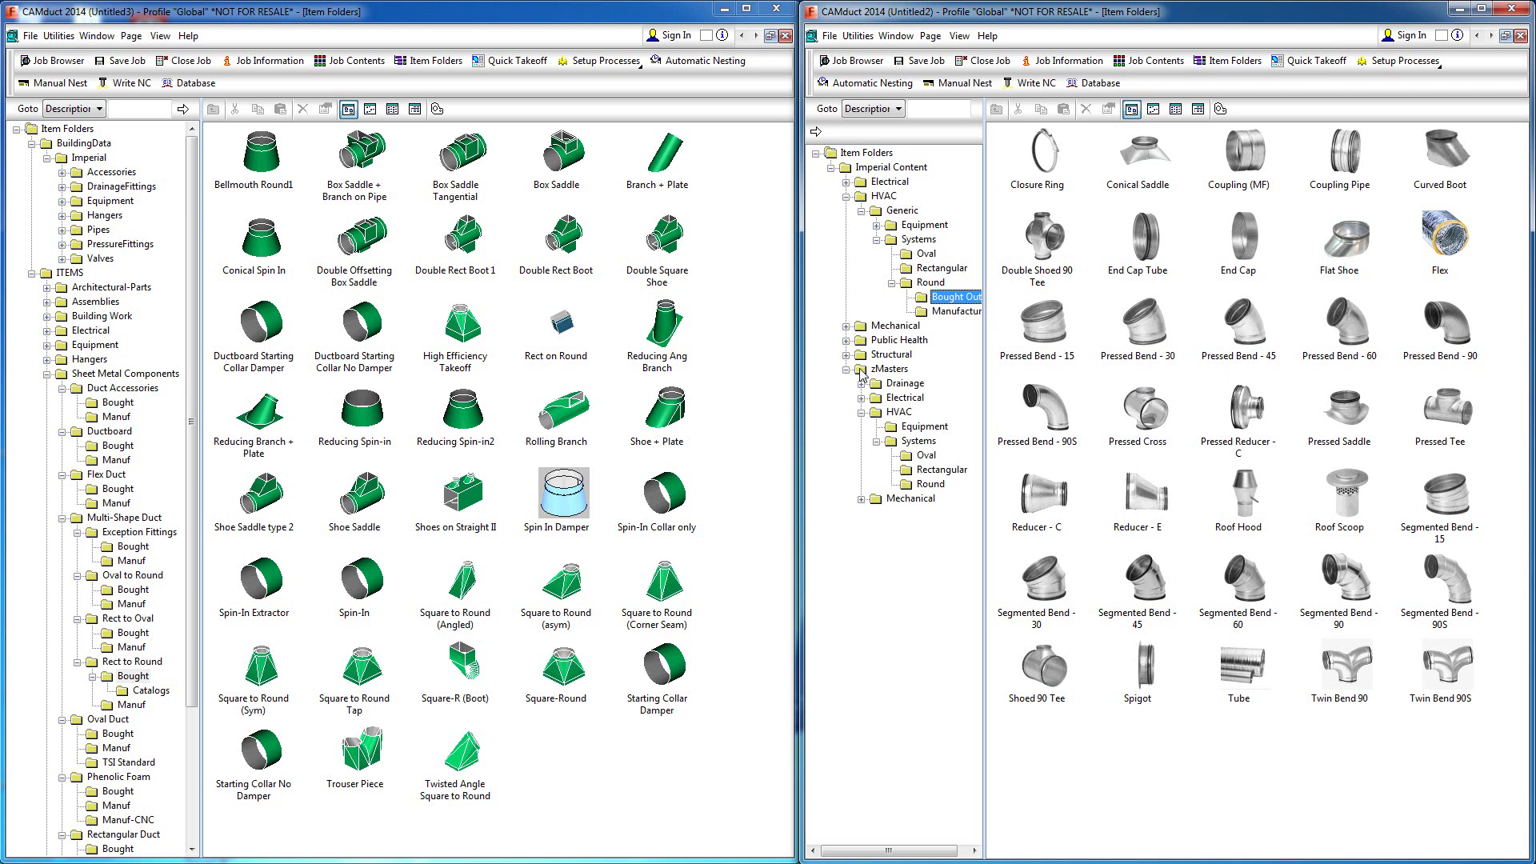
pyautogui.click(930, 484)
pyautogui.scroll(-1, 1280, 400)
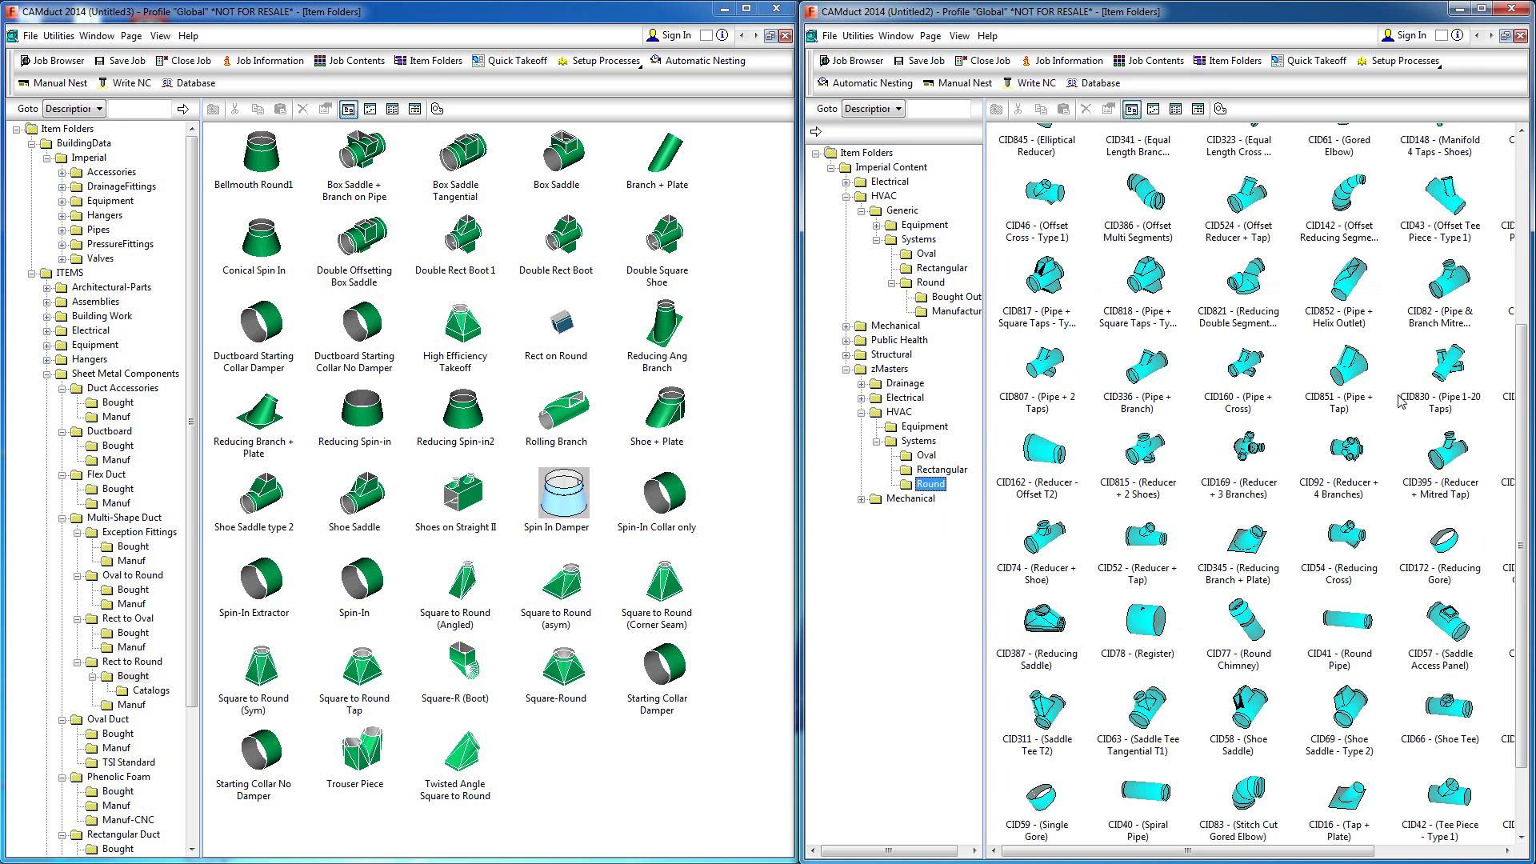
pyautogui.moveTo(1521, 408); pyautogui.dragTo(1522, 468)
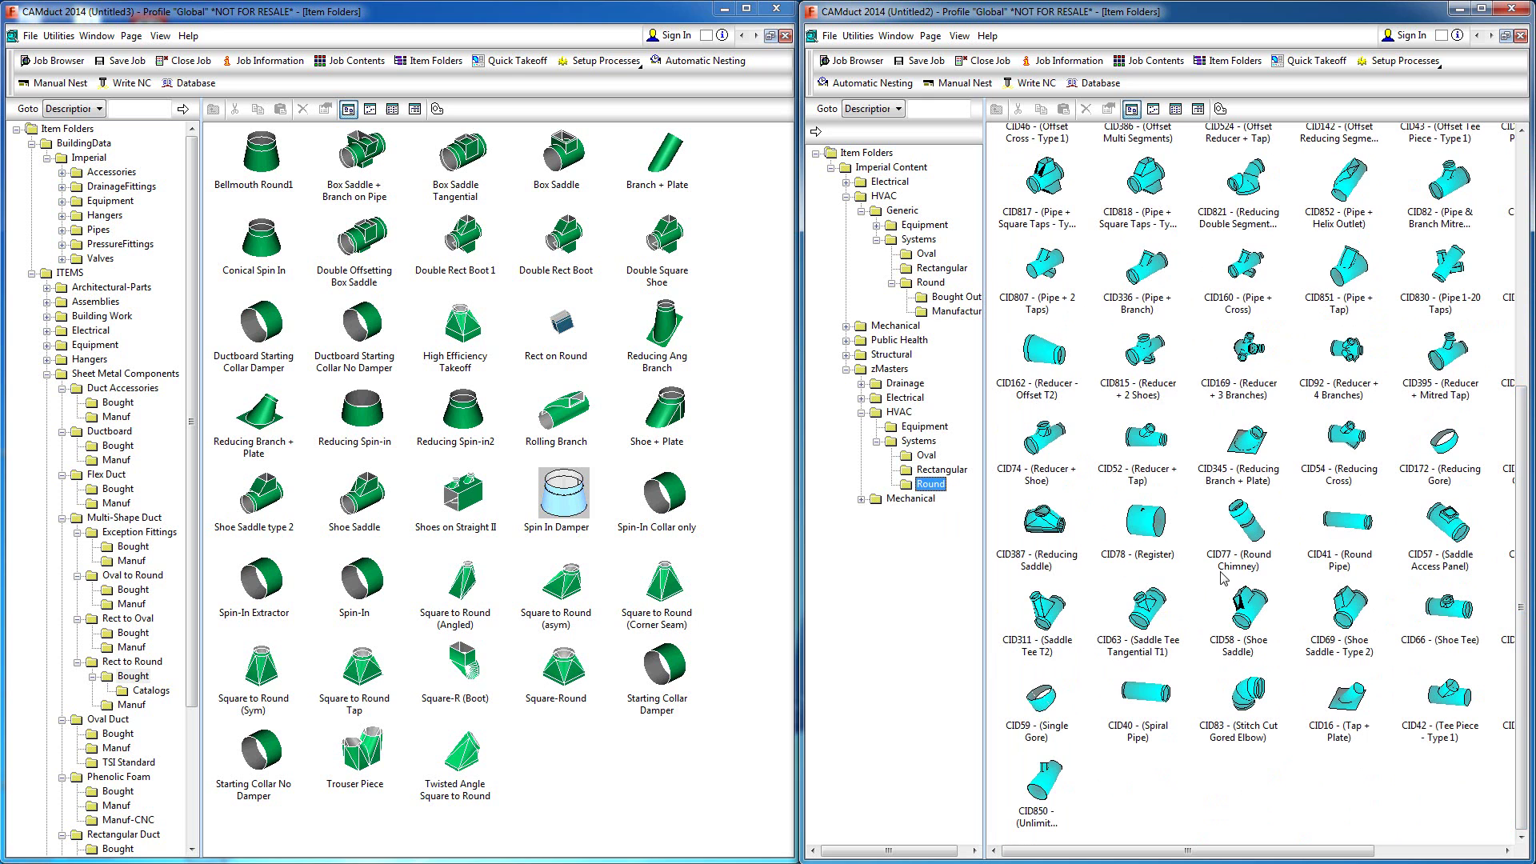
# - Show zMasters and Generic rectangular system items on the right, Rectangular Duct Manuf on the left
pyautogui.click(900, 412)
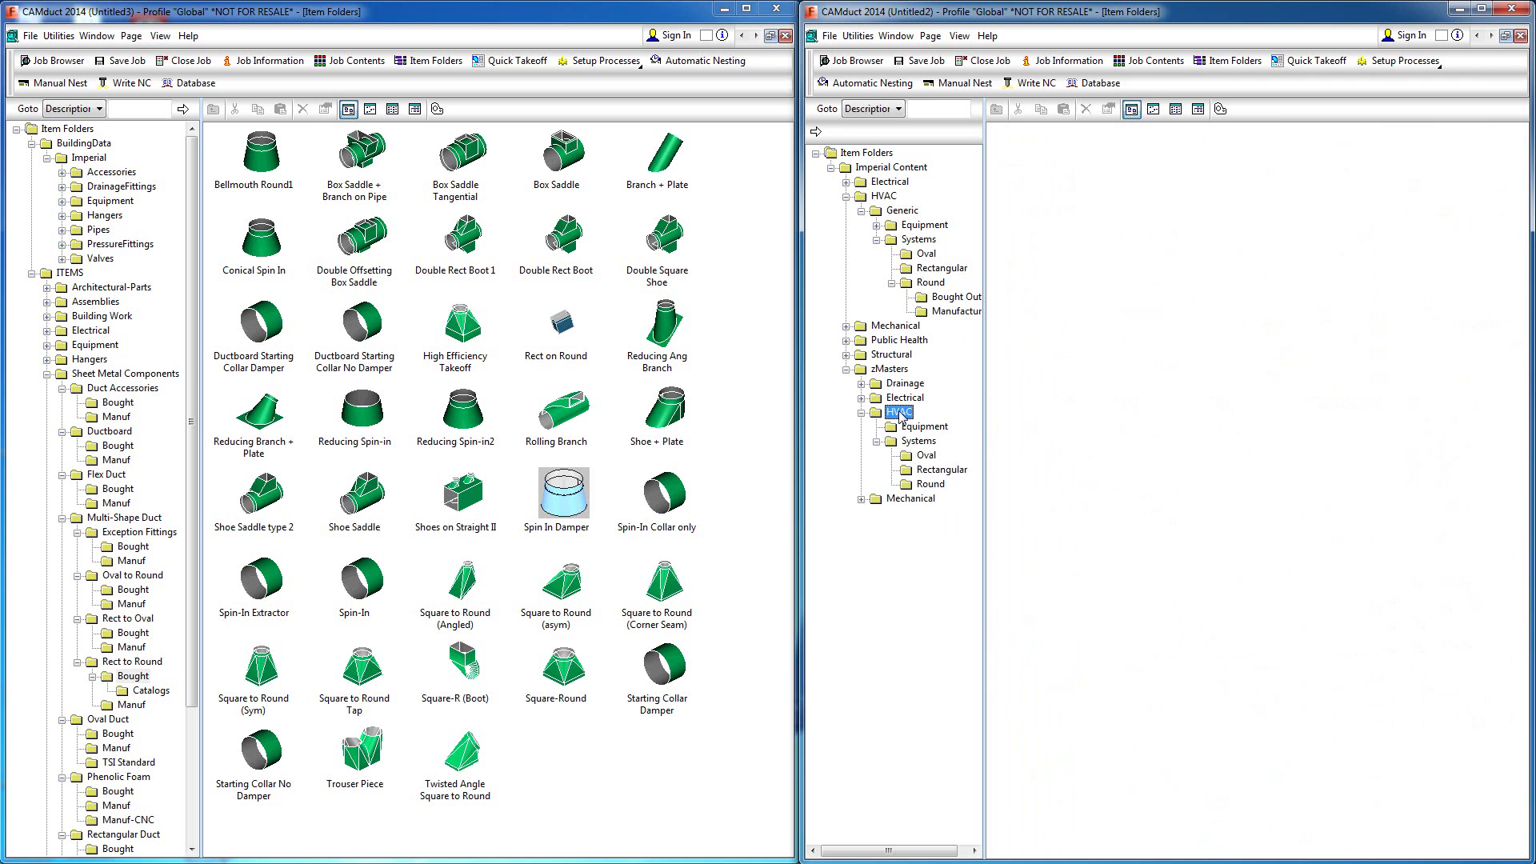
pyautogui.click(908, 469)
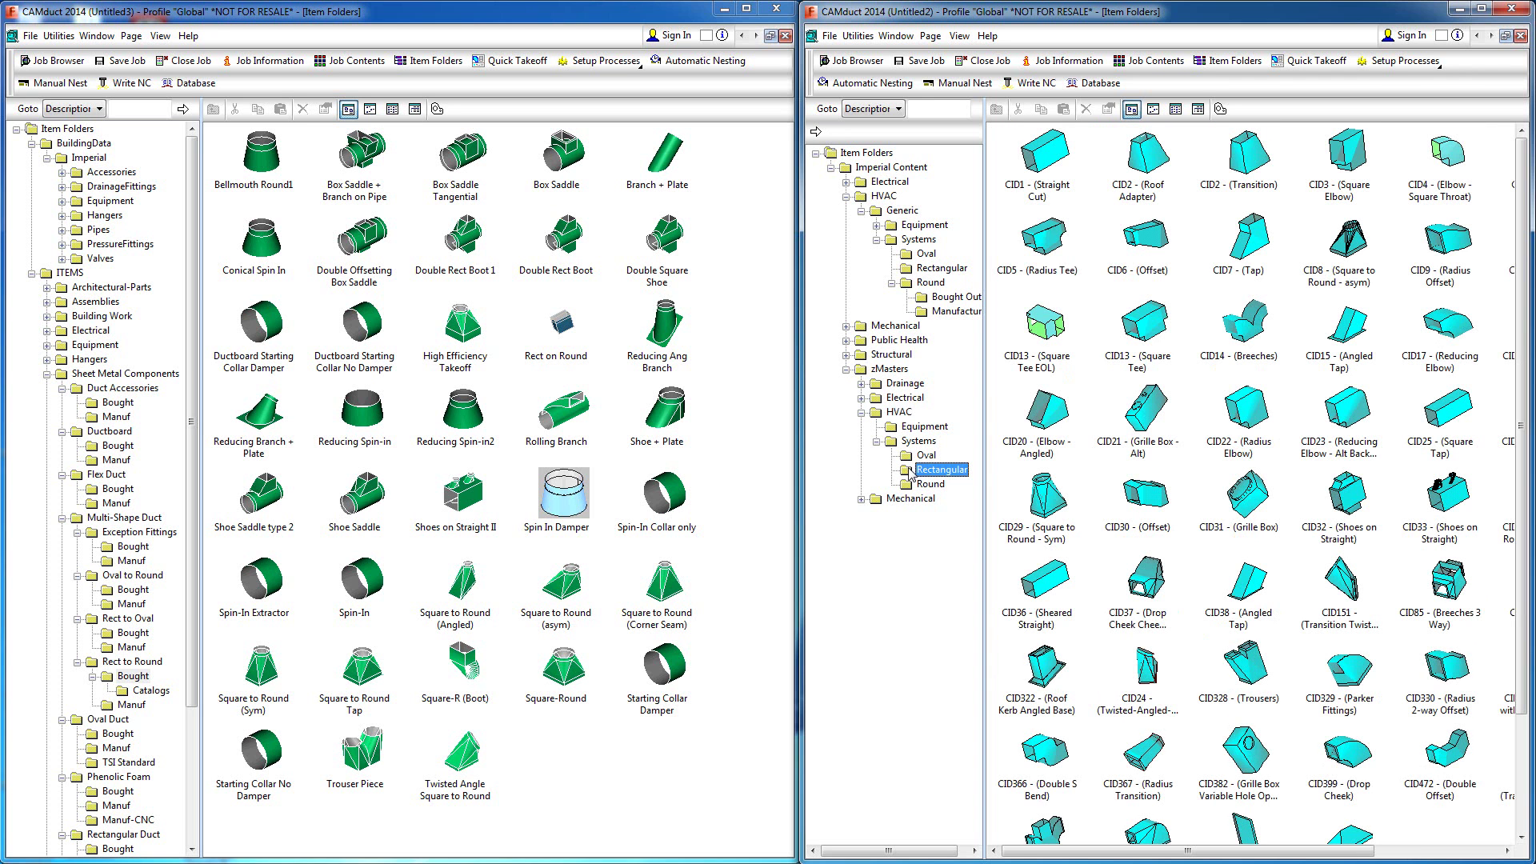
pyautogui.click(926, 269)
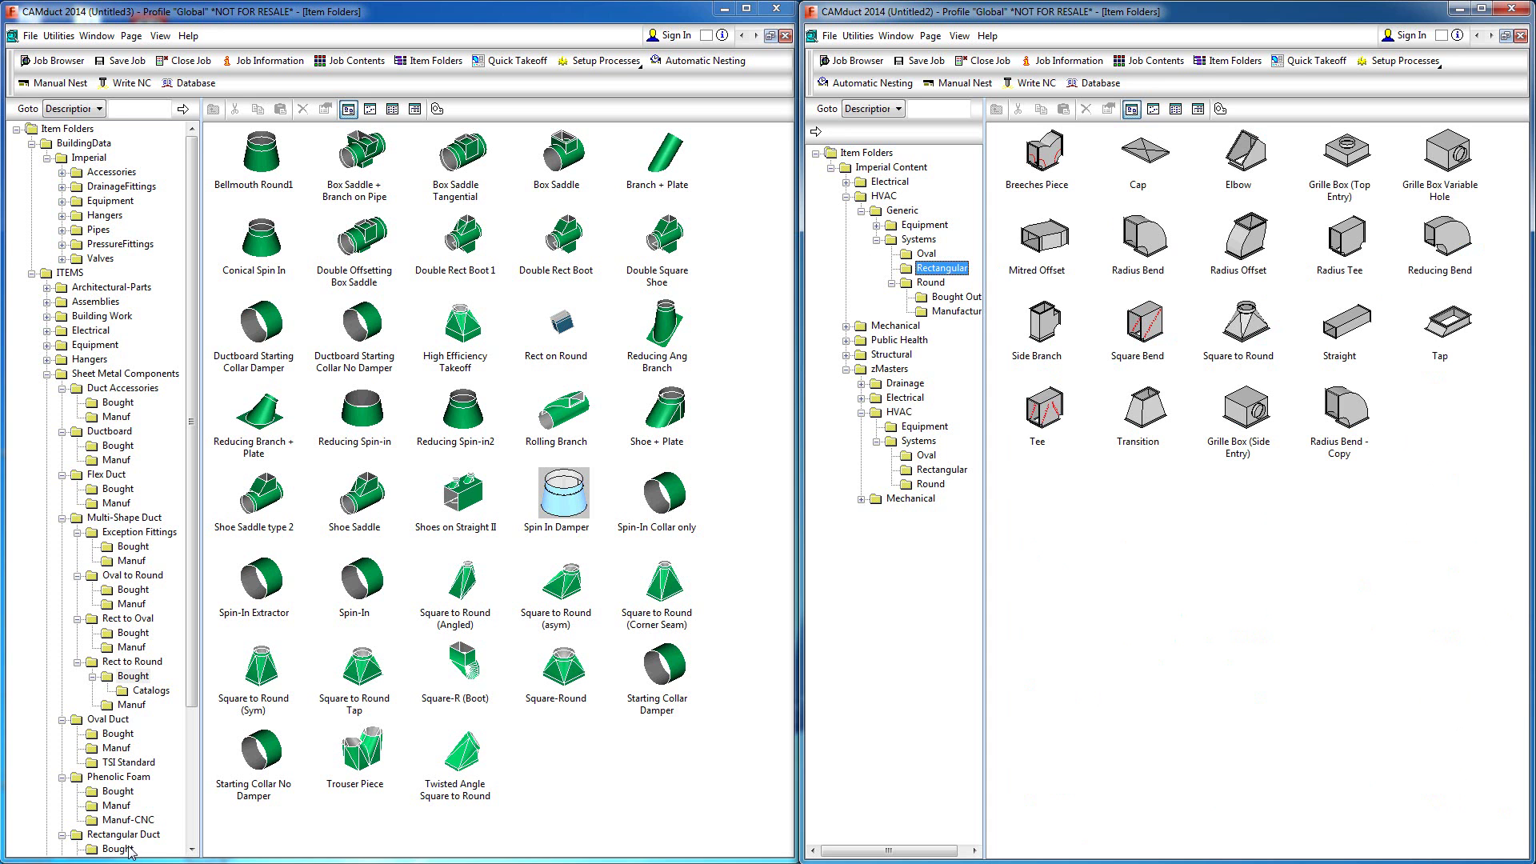
pyautogui.scroll(-3, 192, 849)
pyautogui.click(116, 820)
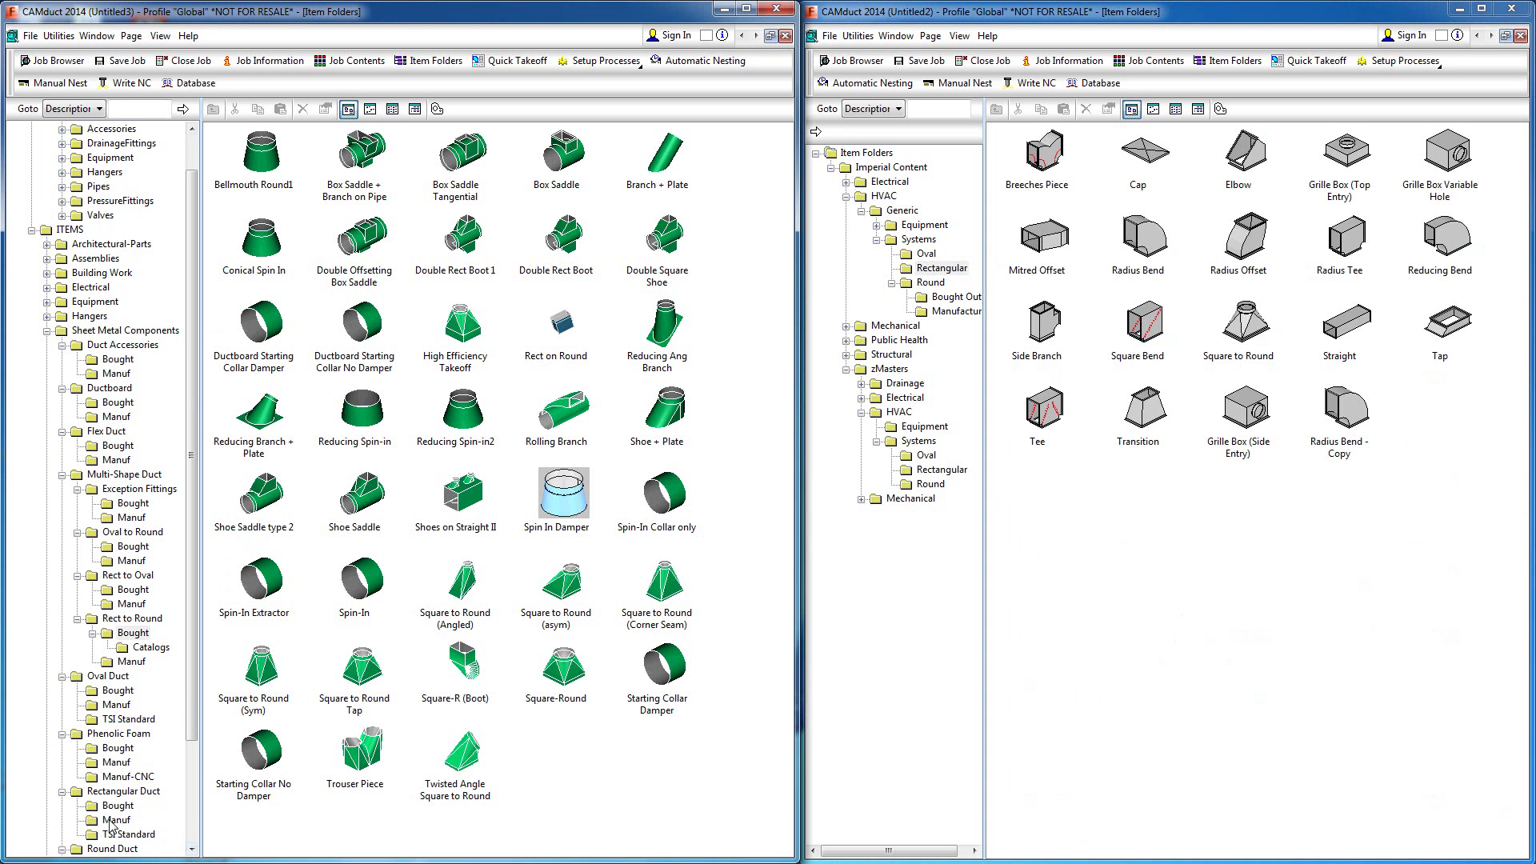
# - Open the left job's Database dialog, move it over the left window, and view Takeoff CAD Types
pyautogui.click(193, 85)
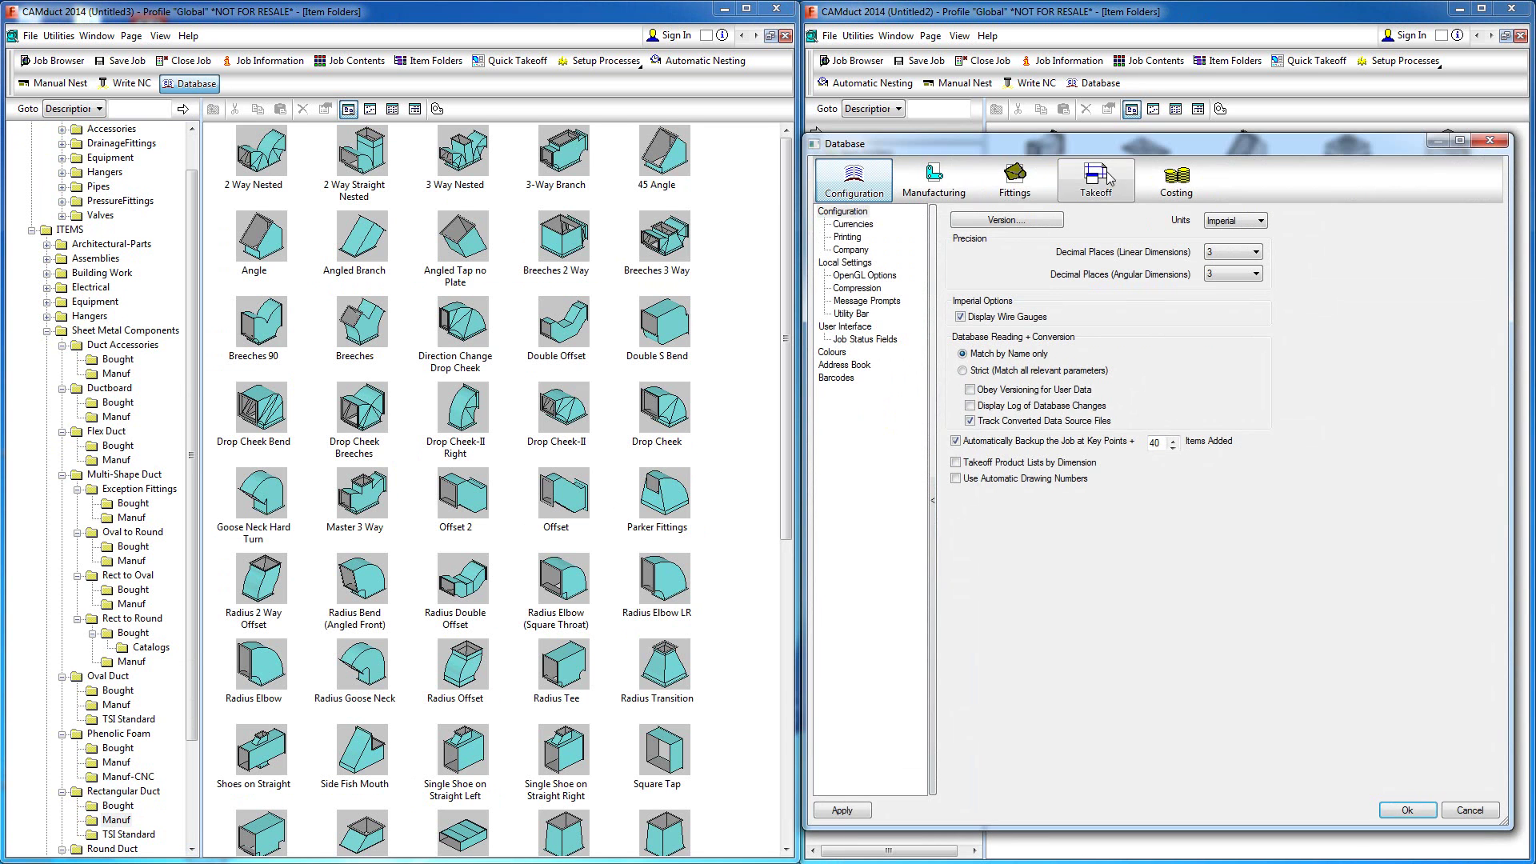
pyautogui.moveTo(1111, 143); pyautogui.dragTo(348, 137)
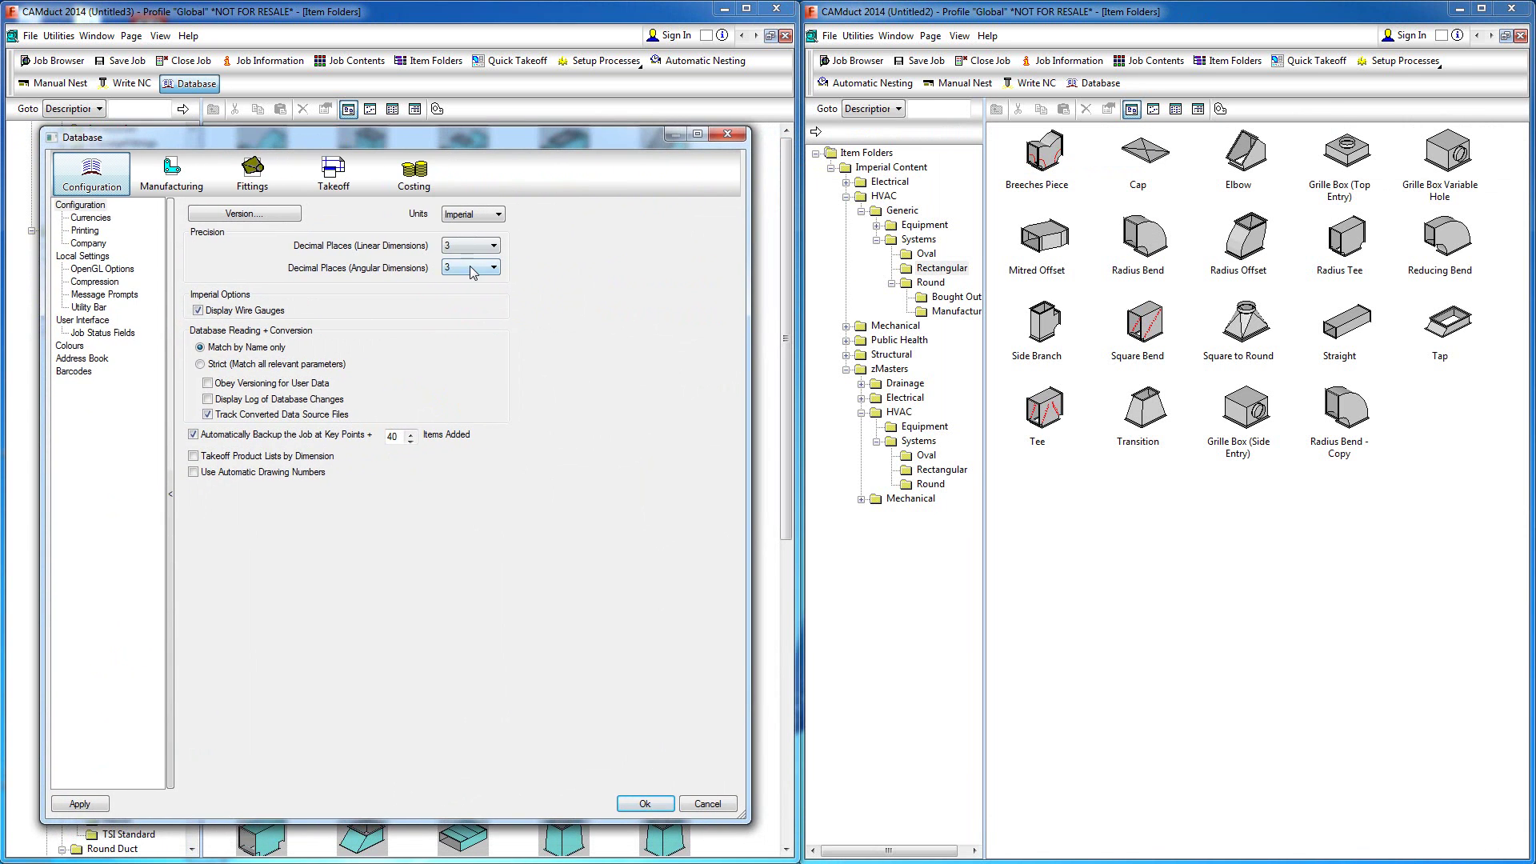
pyautogui.click(334, 172)
pyautogui.click(92, 256)
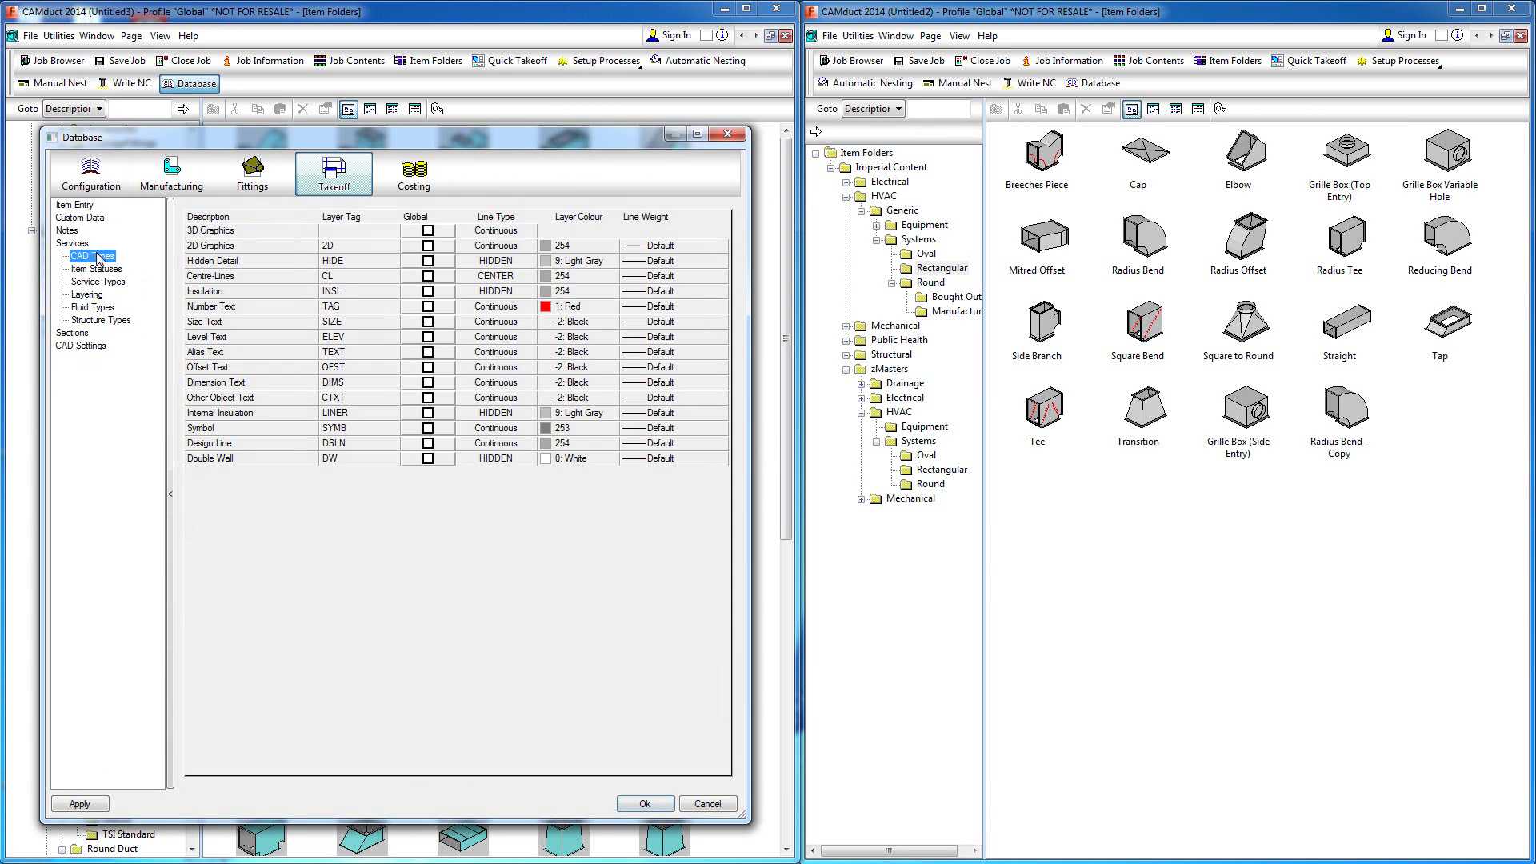
# - Show Takeoff Services for the Duct-TSI Standard SA (2in wg) service
pyautogui.click(73, 244)
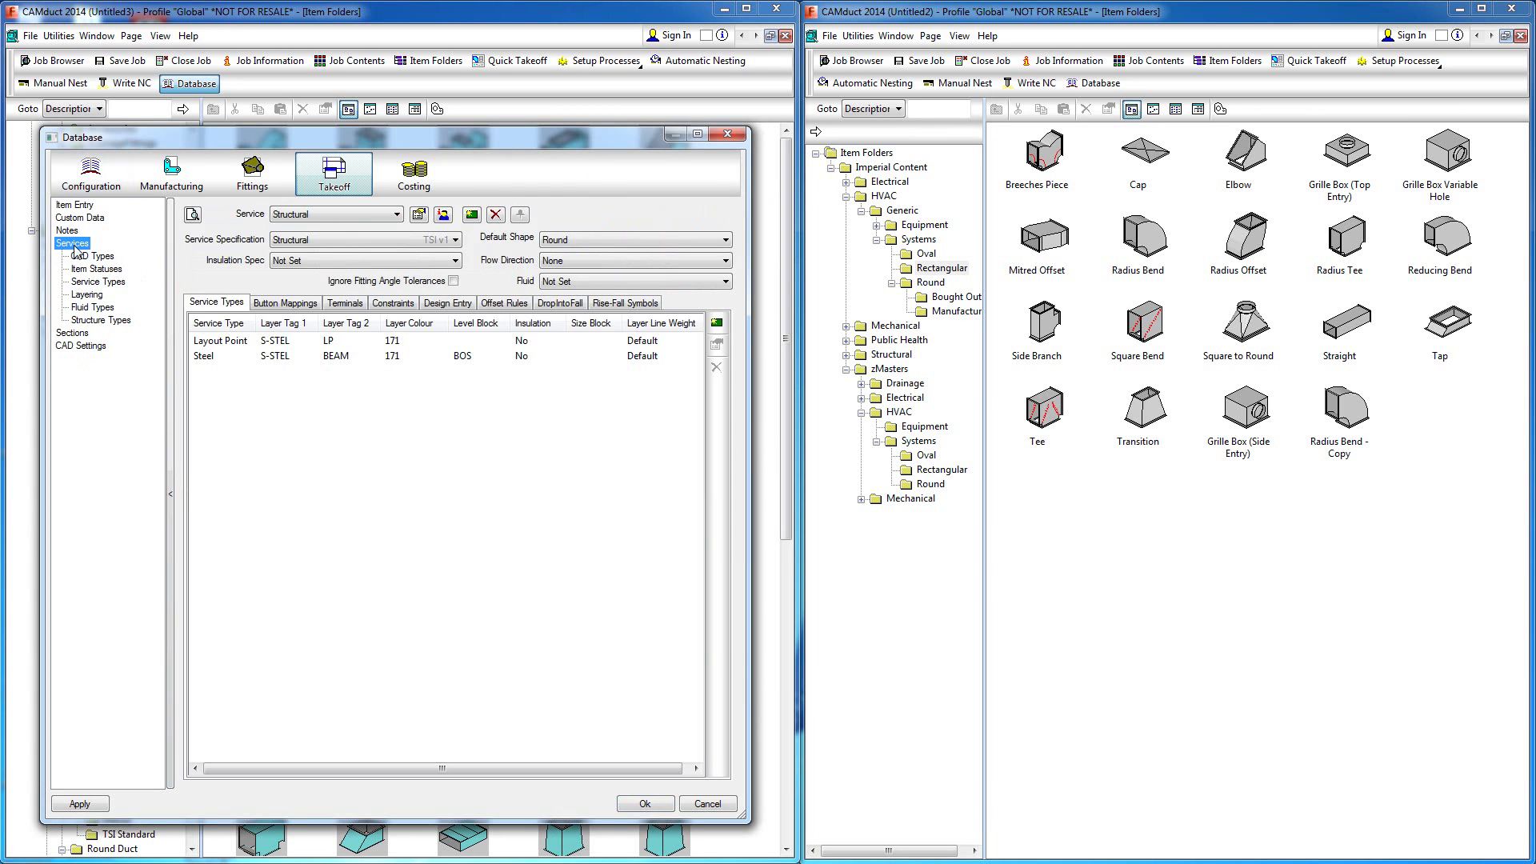
pyautogui.click(397, 214)
pyautogui.click(280, 243)
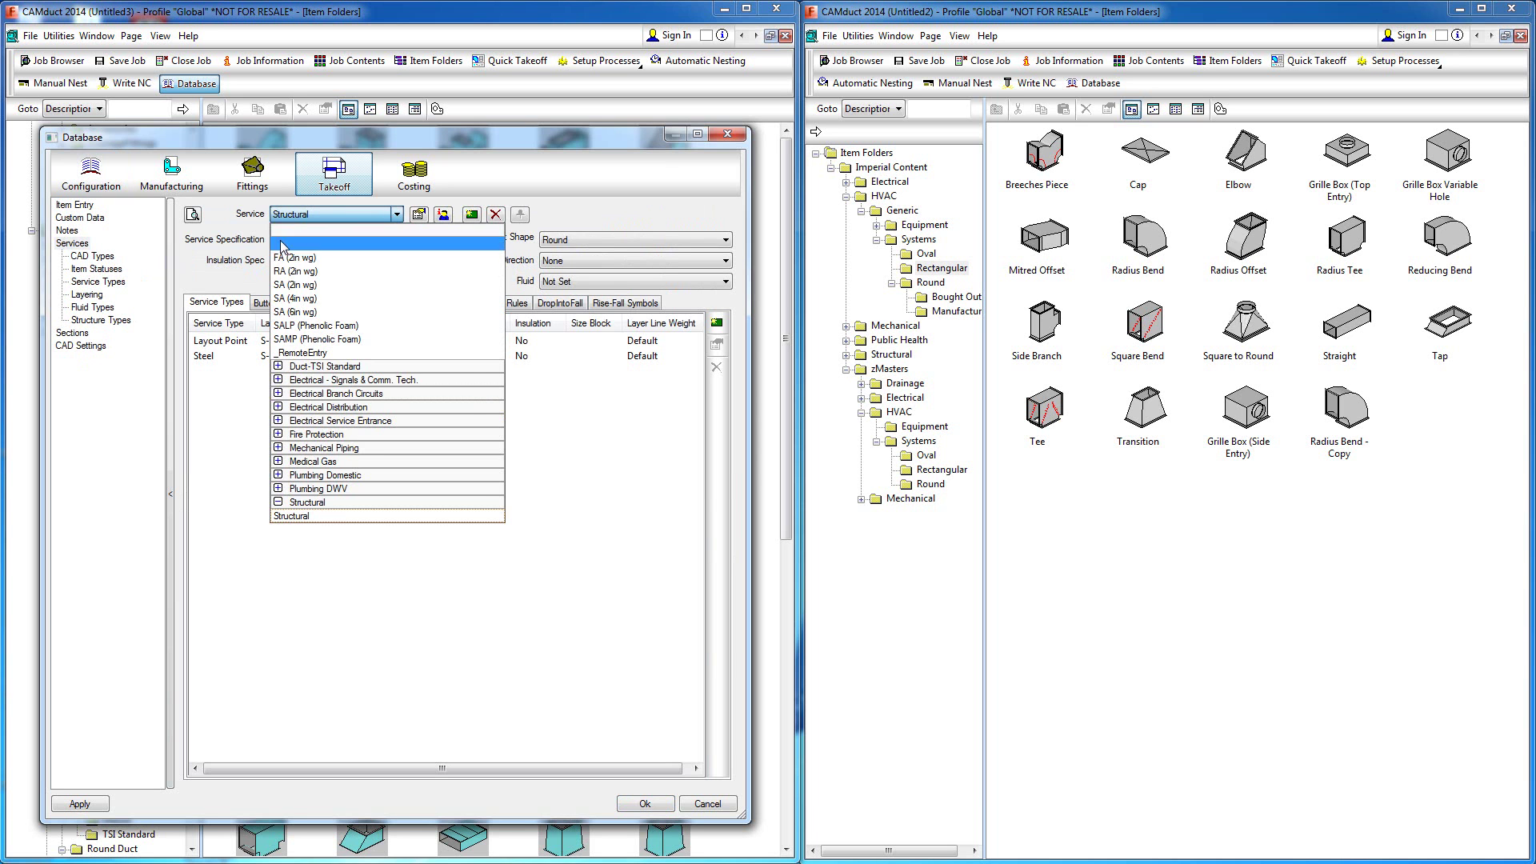
pyautogui.click(320, 297)
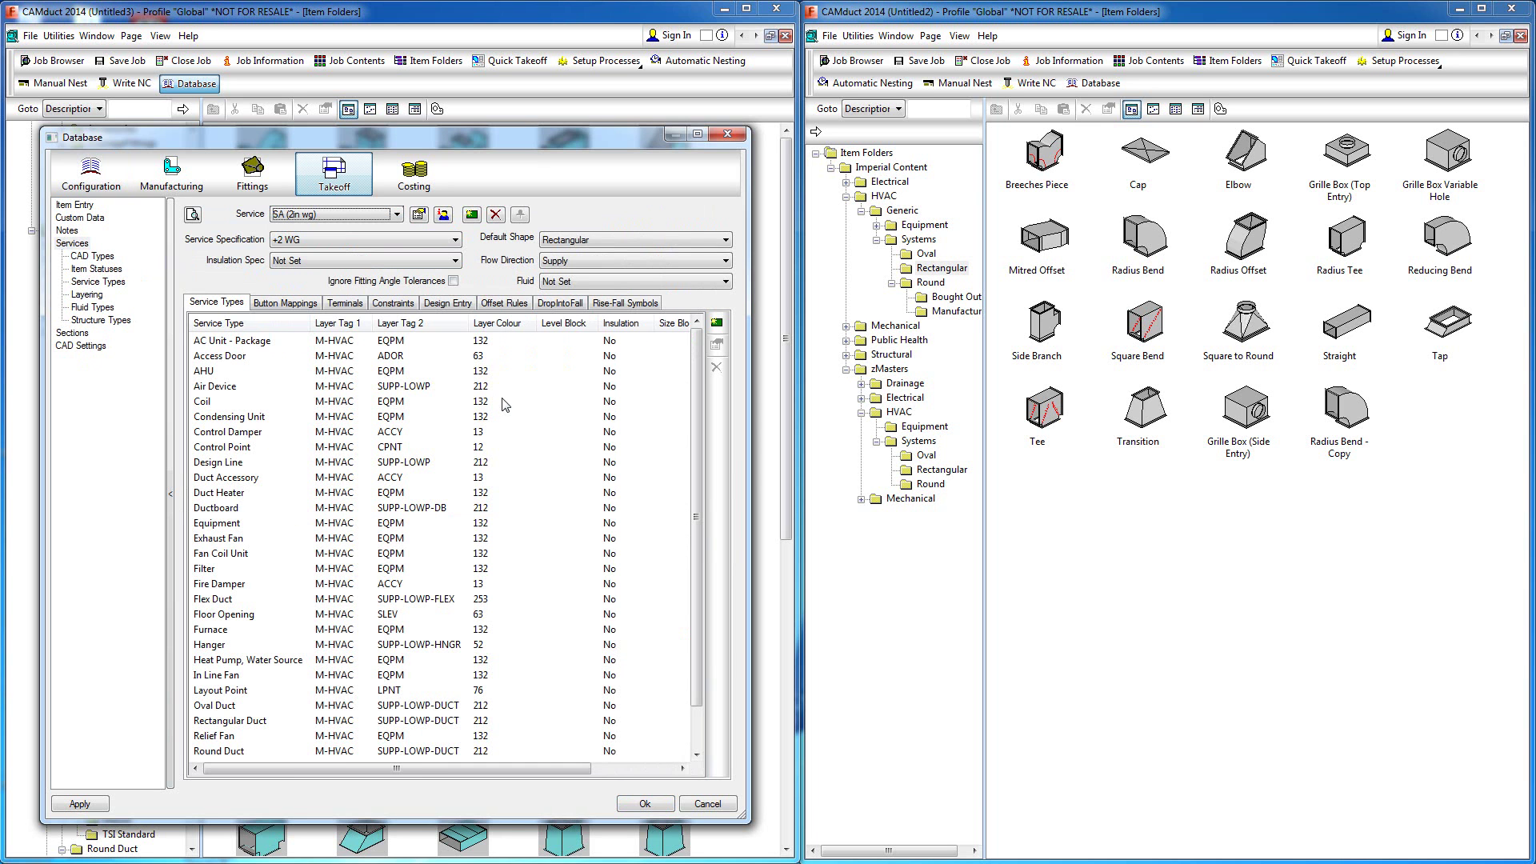
# - Open the right job's Database dialog at Takeoff Services, showing Supply Air
pyautogui.click(1096, 83)
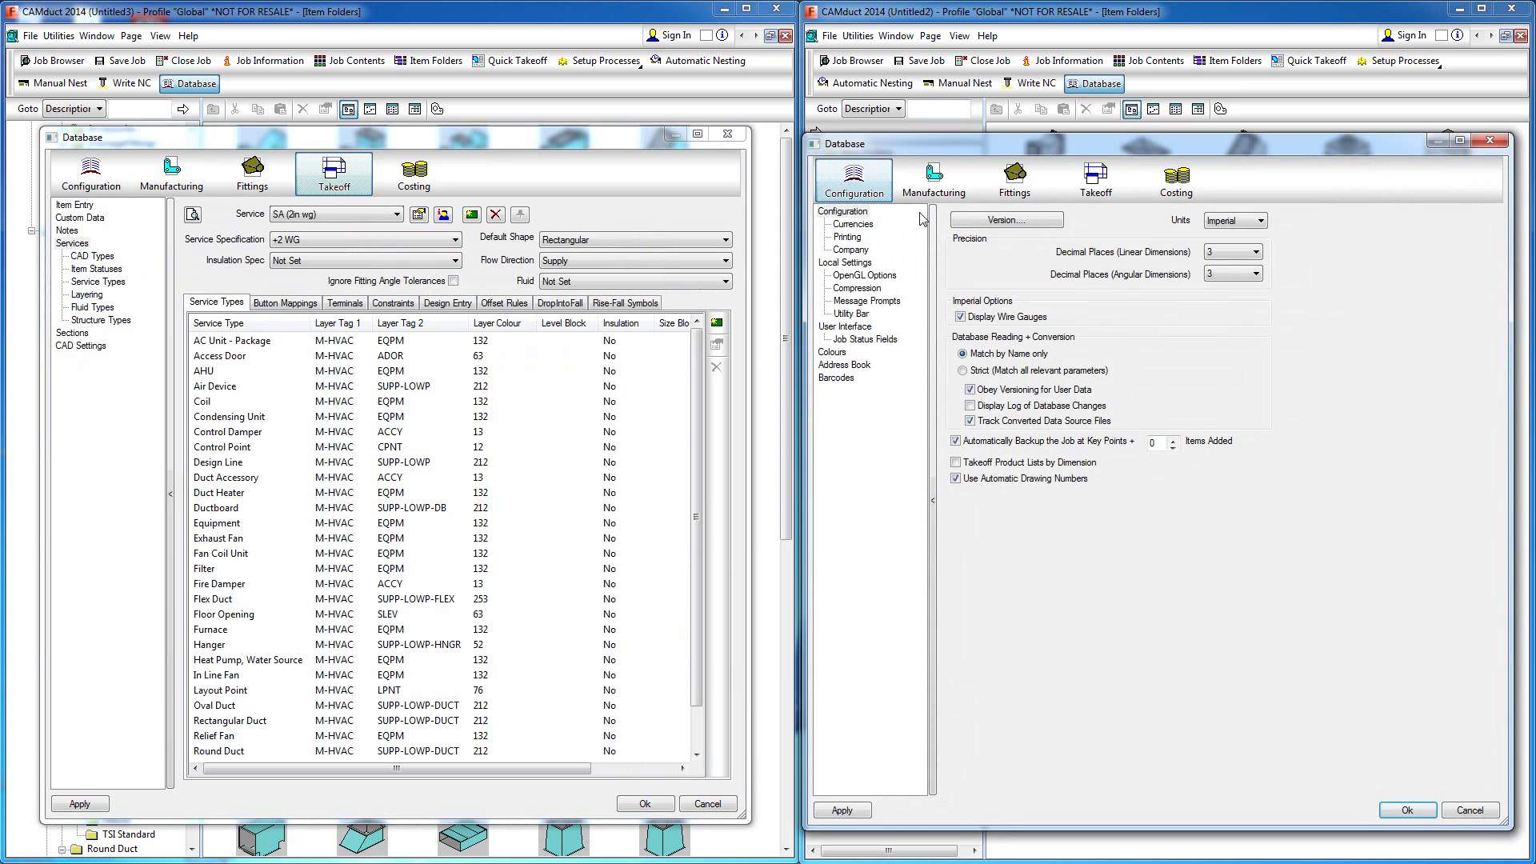
pyautogui.click(1097, 179)
pyautogui.click(835, 250)
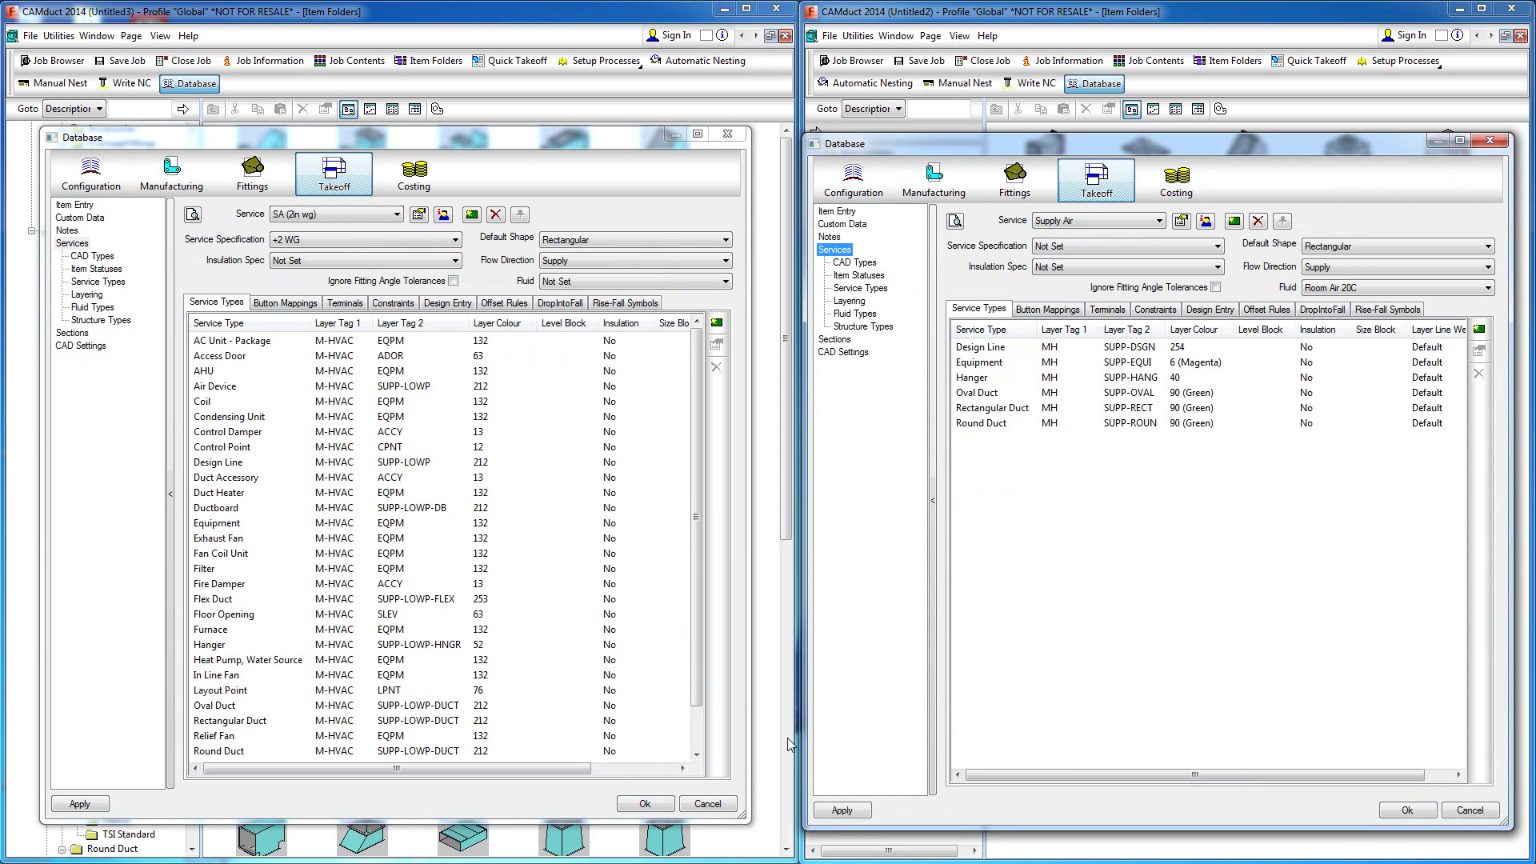
# - Scroll the left Service Types list and reopen the Service list, keeping SA (2in wg)
pyautogui.moveTo(697, 646); pyautogui.dragTo(698, 701)
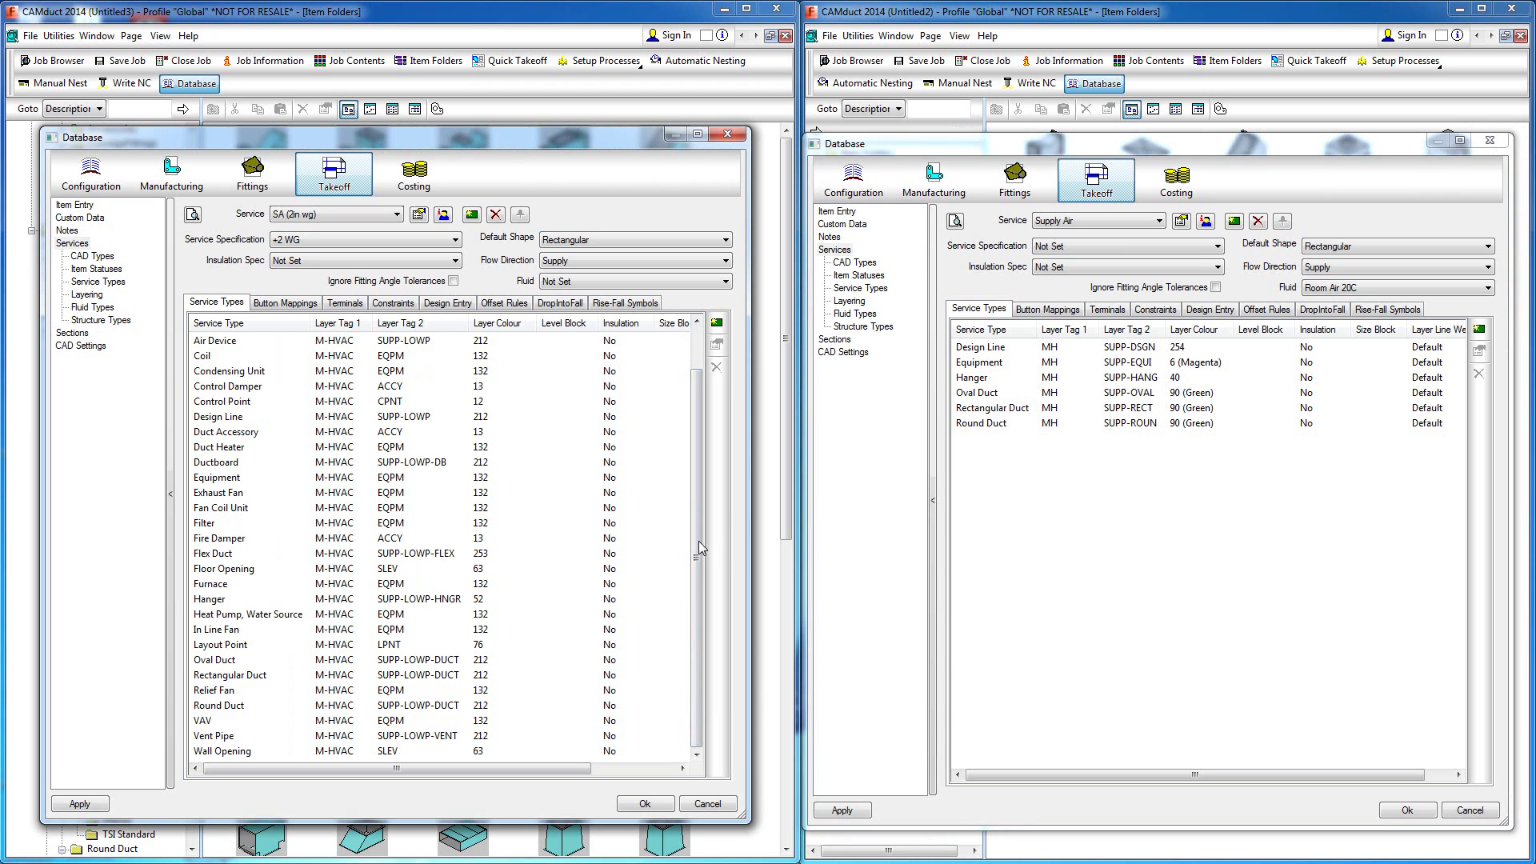
pyautogui.moveTo(700, 547); pyautogui.dragTo(702, 462)
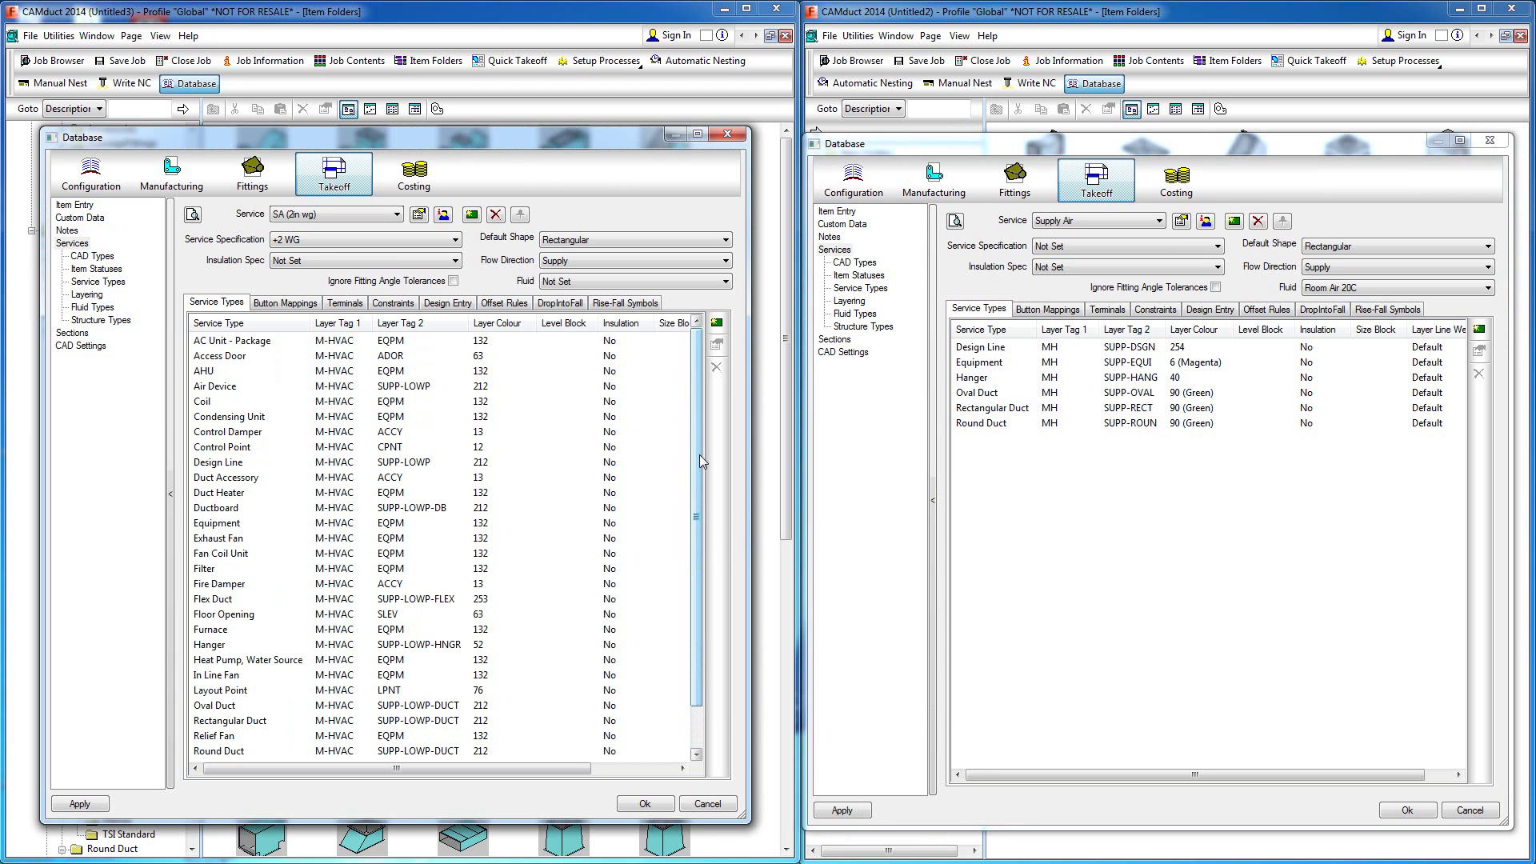
pyautogui.moveTo(701, 461); pyautogui.dragTo(702, 461)
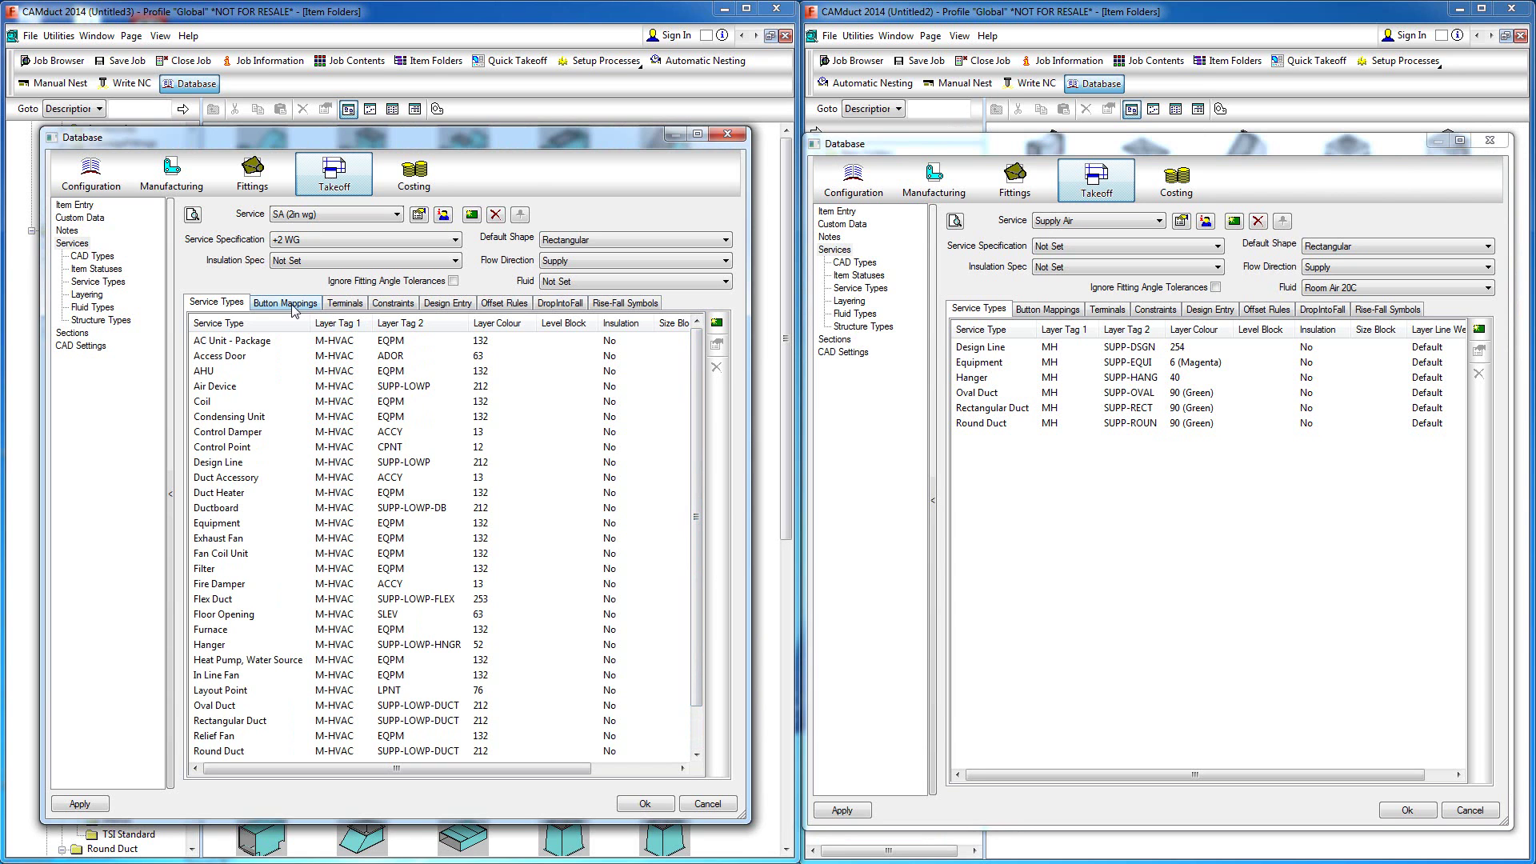
pyautogui.click(397, 214)
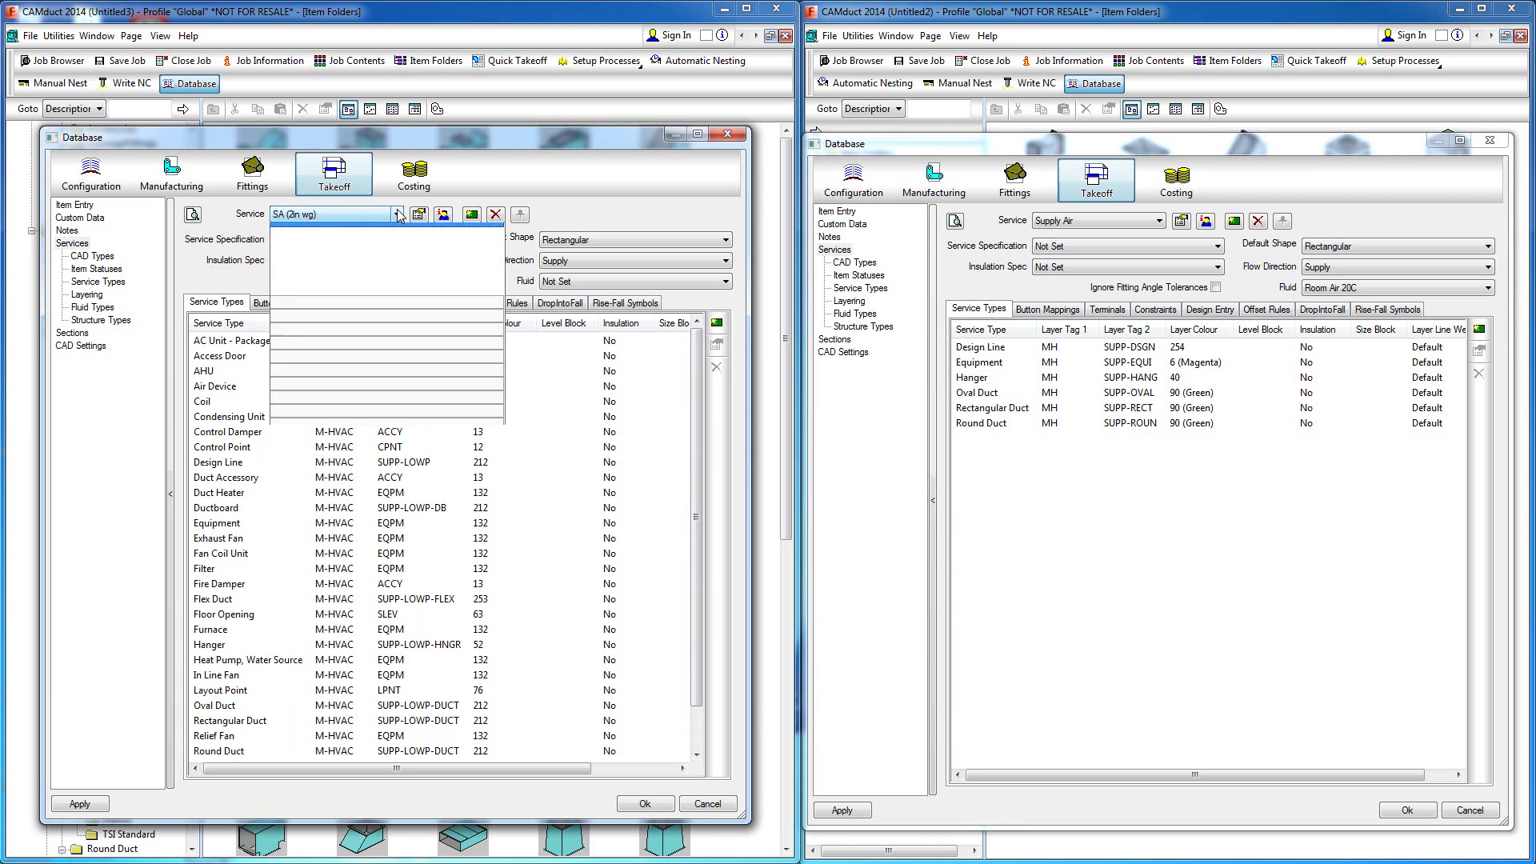
pyautogui.click(396, 215)
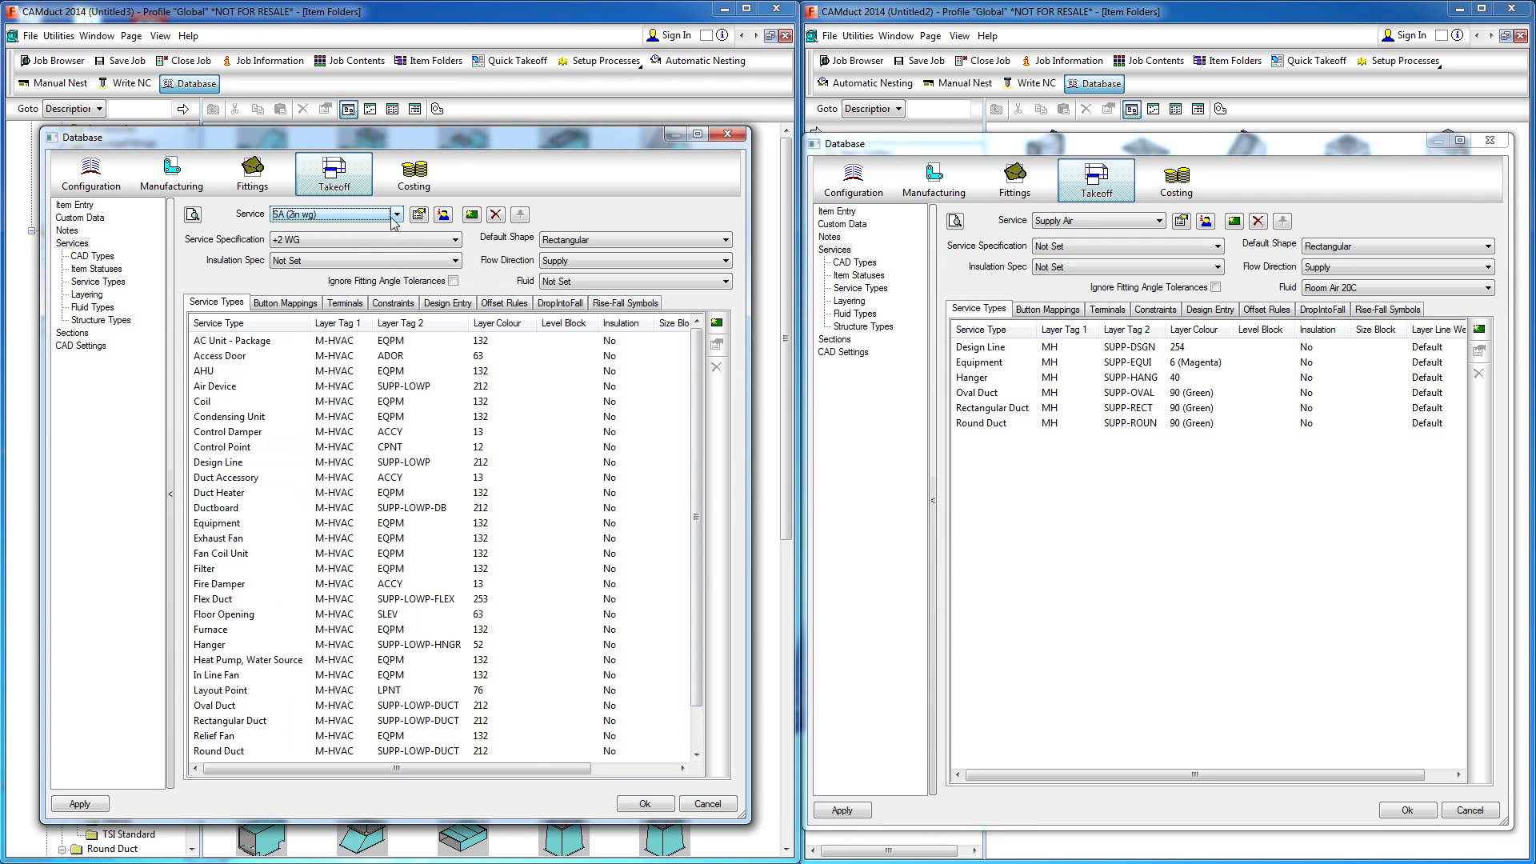
pyautogui.click(312, 307)
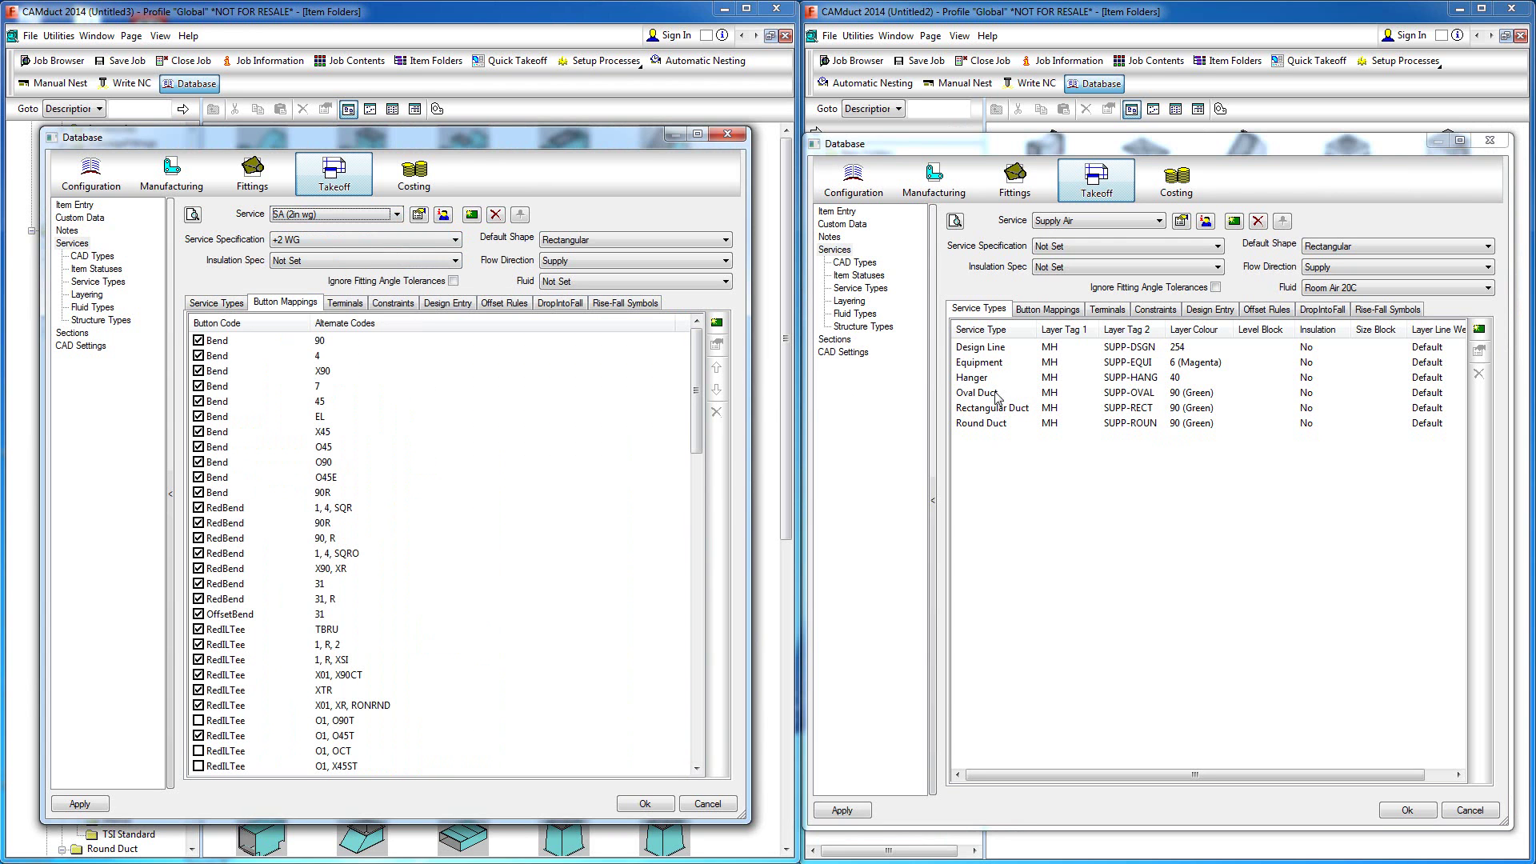
pyautogui.click(1040, 310)
pyautogui.moveTo(1461, 416); pyautogui.dragTo(1461, 469)
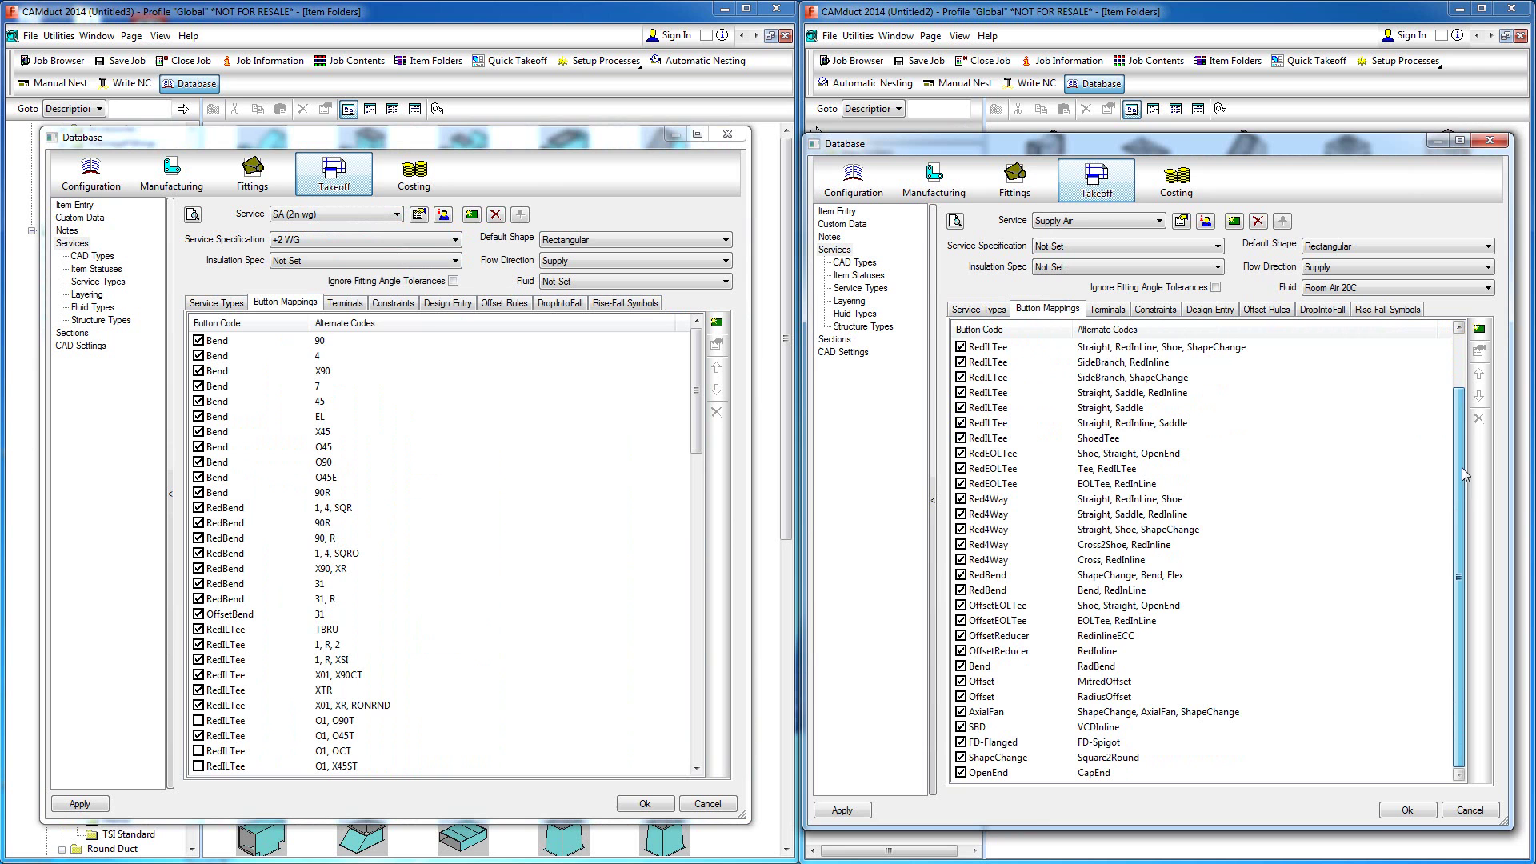
pyautogui.moveTo(697, 406); pyautogui.dragTo(699, 698)
pyautogui.click(345, 303)
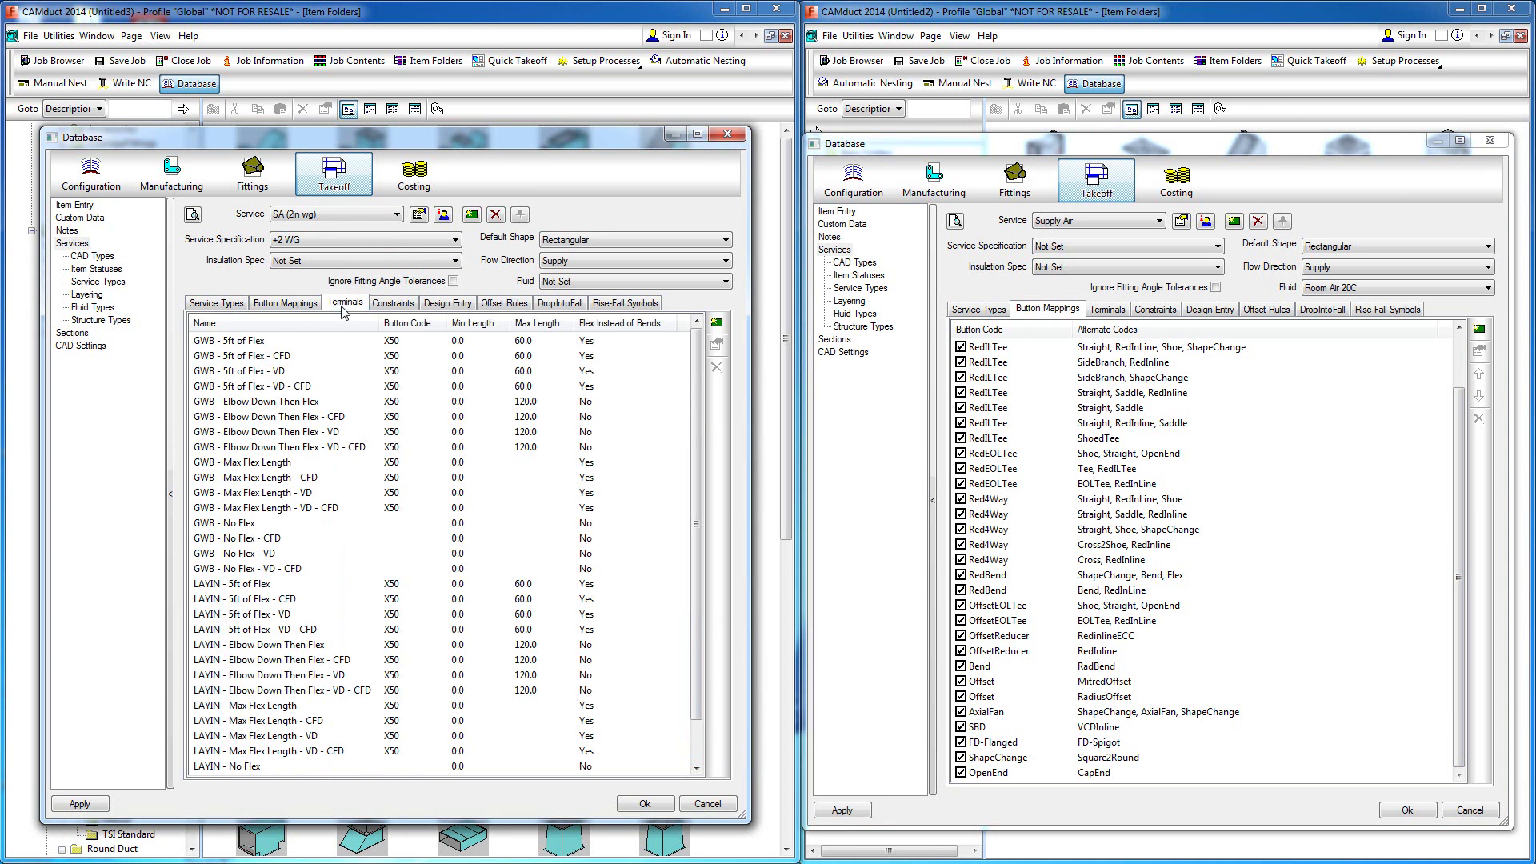
pyautogui.moveTo(699, 364); pyautogui.dragTo(702, 476)
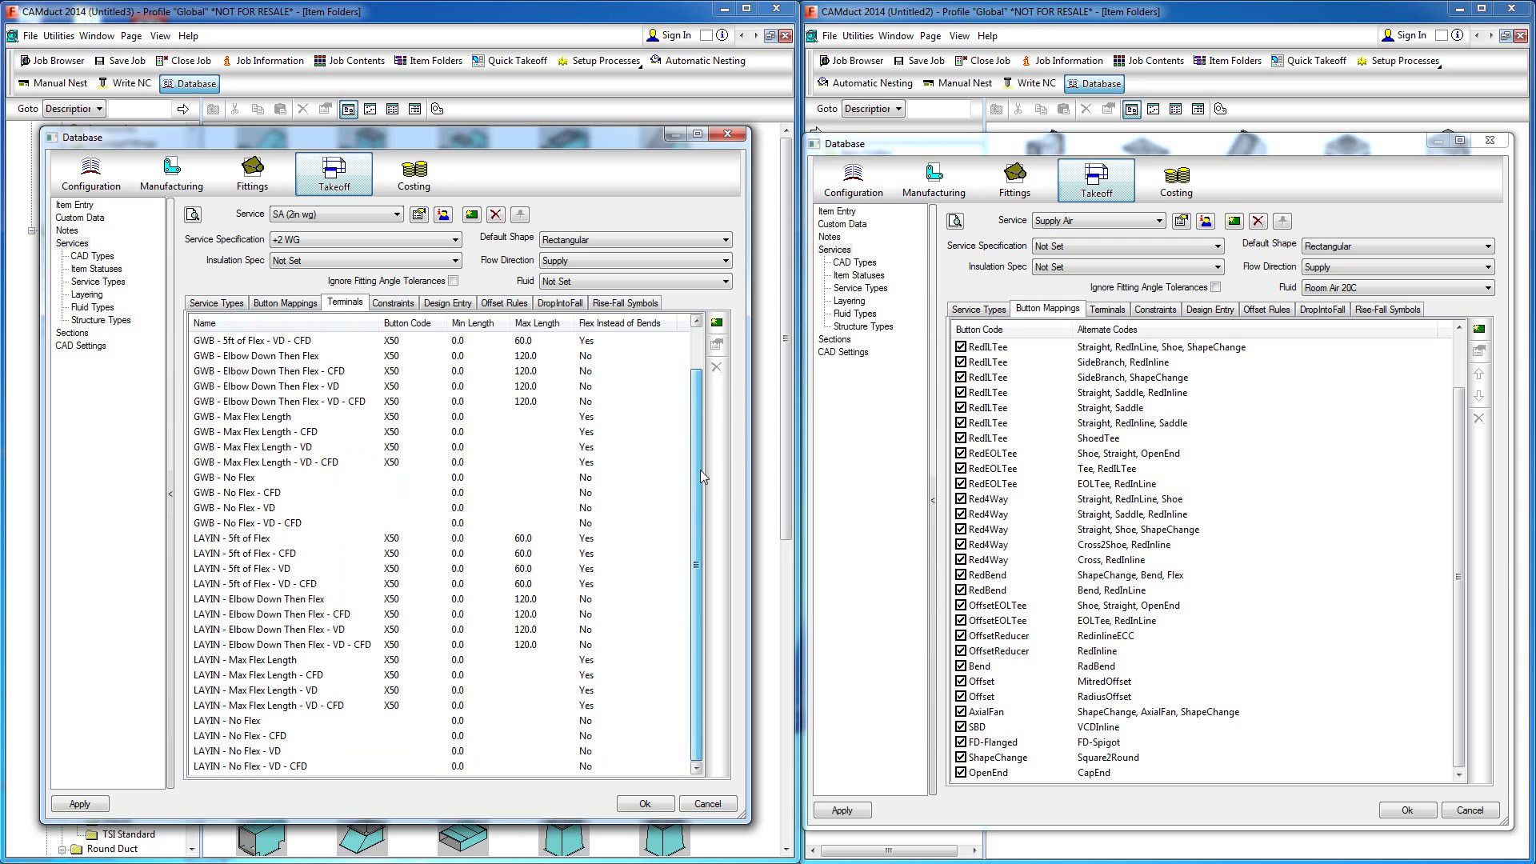
pyautogui.click(1119, 311)
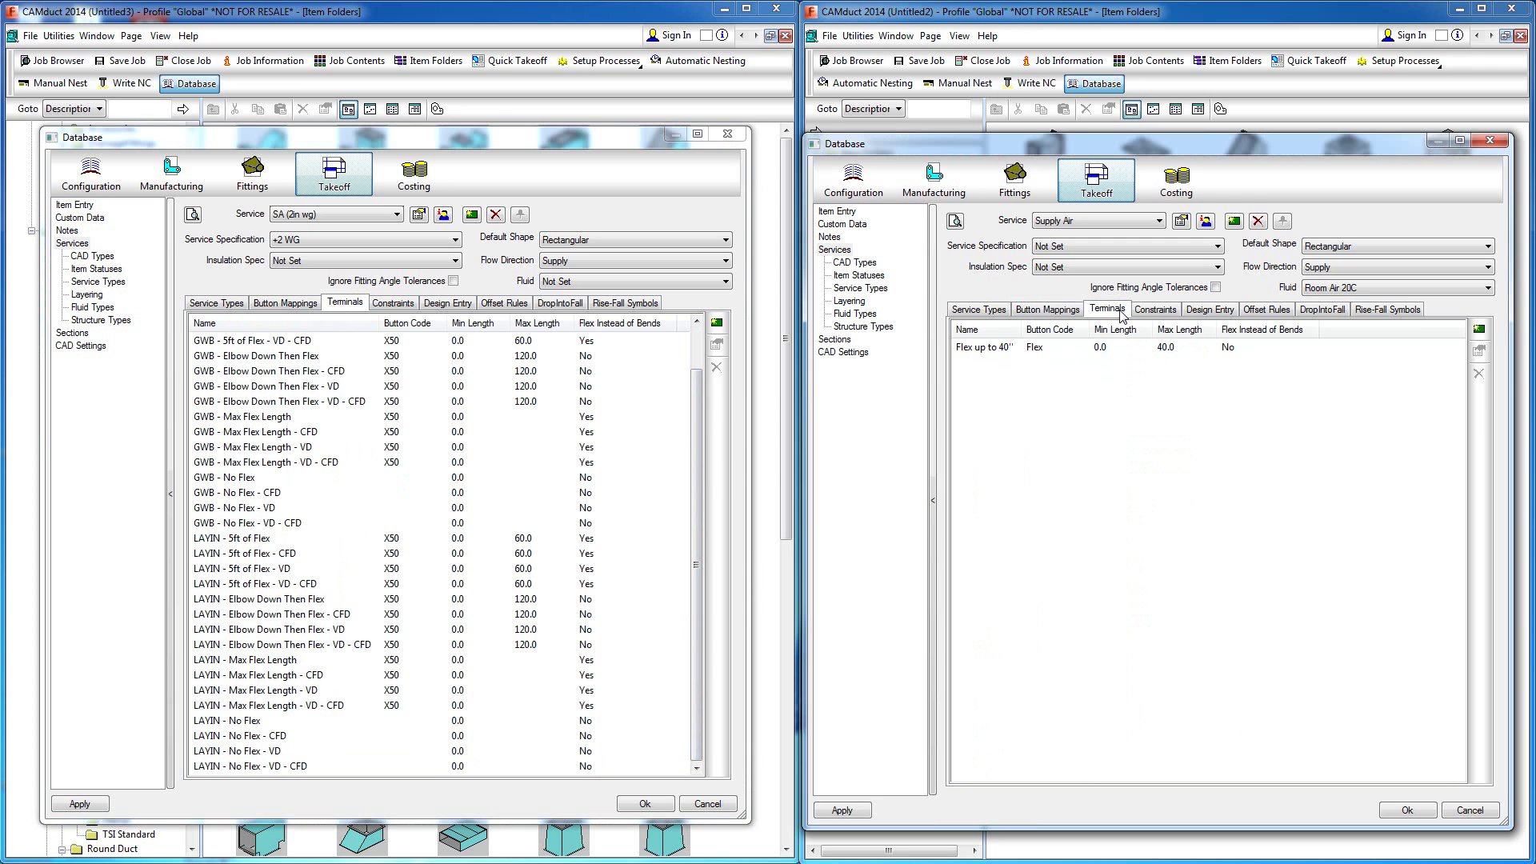
pyautogui.click(999, 315)
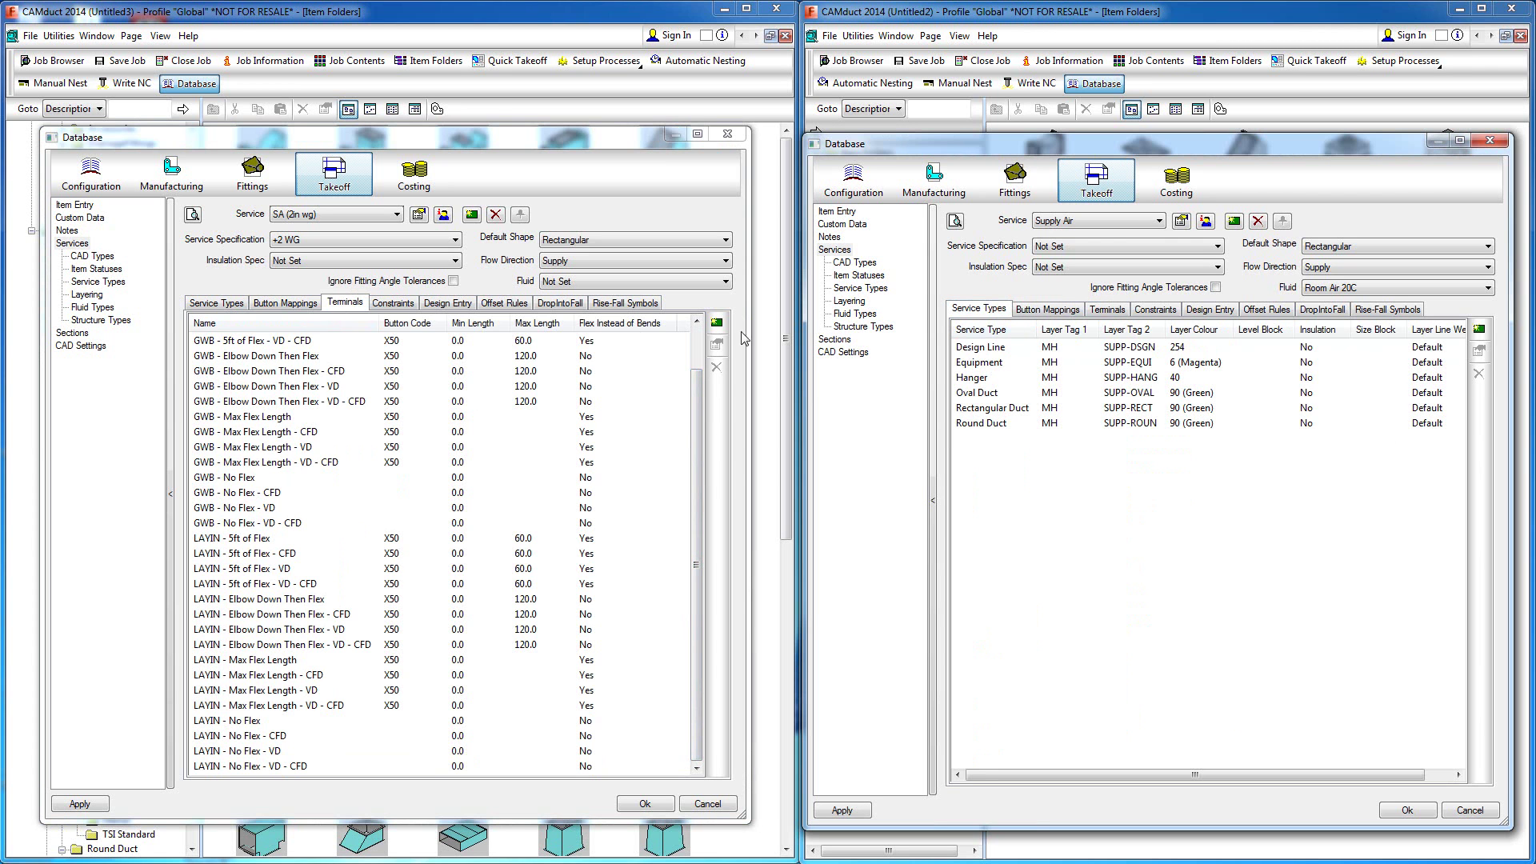
pyautogui.click(230, 303)
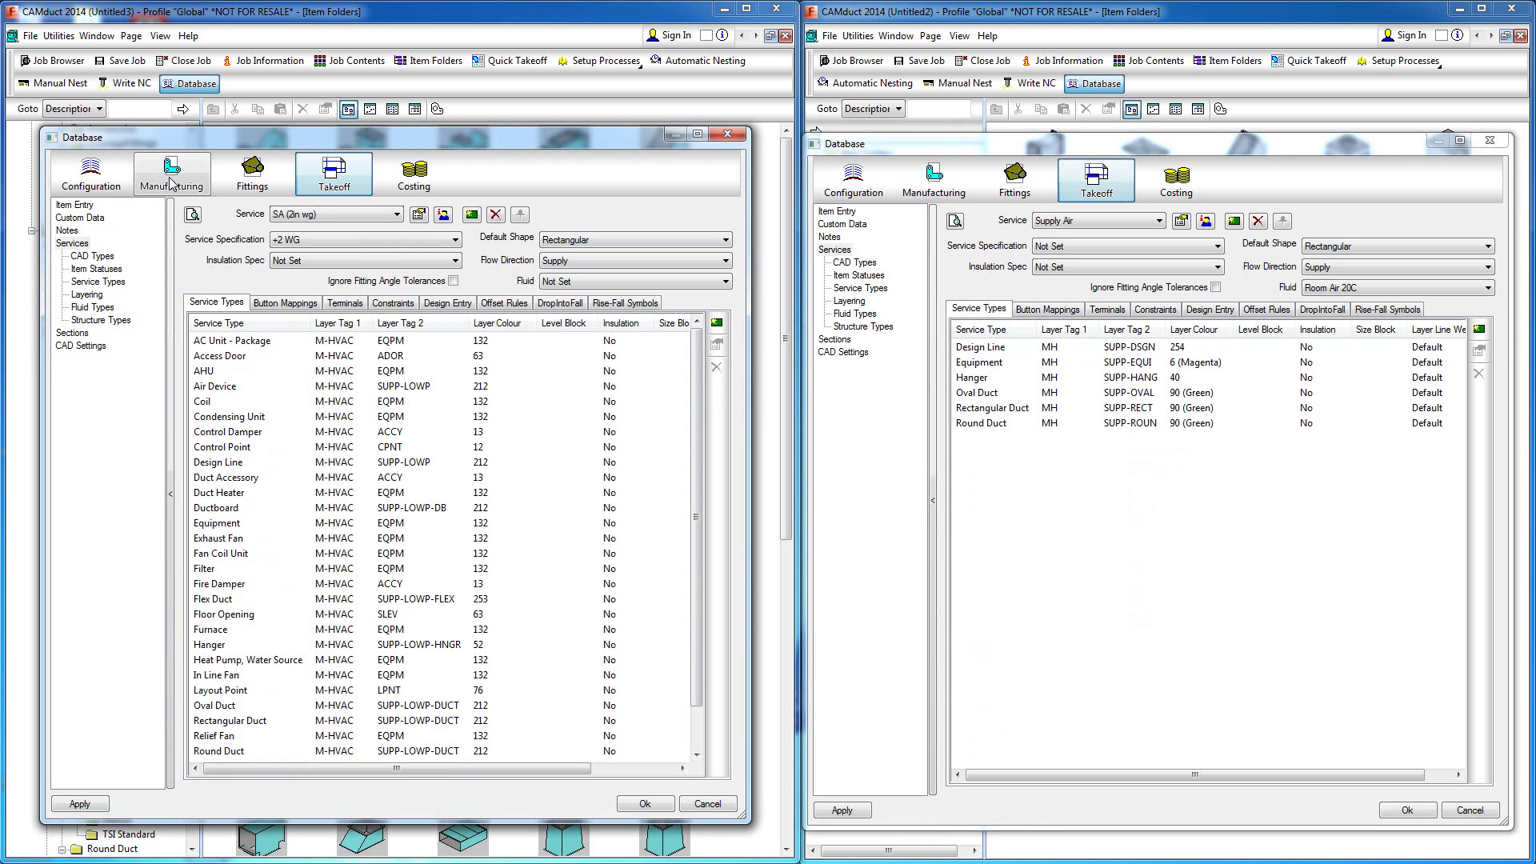
# - View the left database's Manufacturing Configuration settings, then cancel both Database dialogs
pyautogui.click(178, 176)
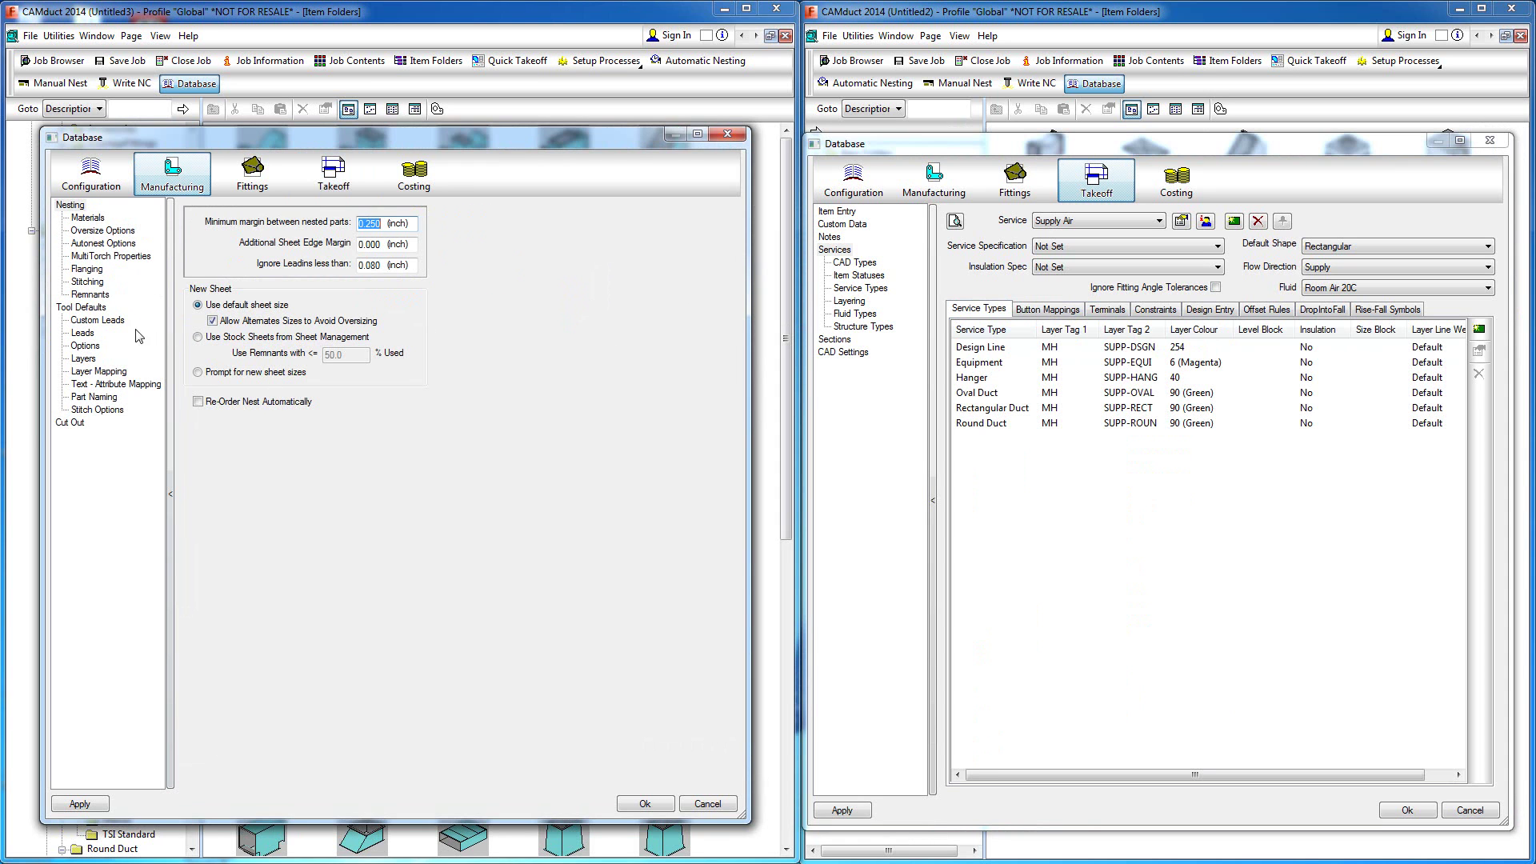
pyautogui.click(90, 184)
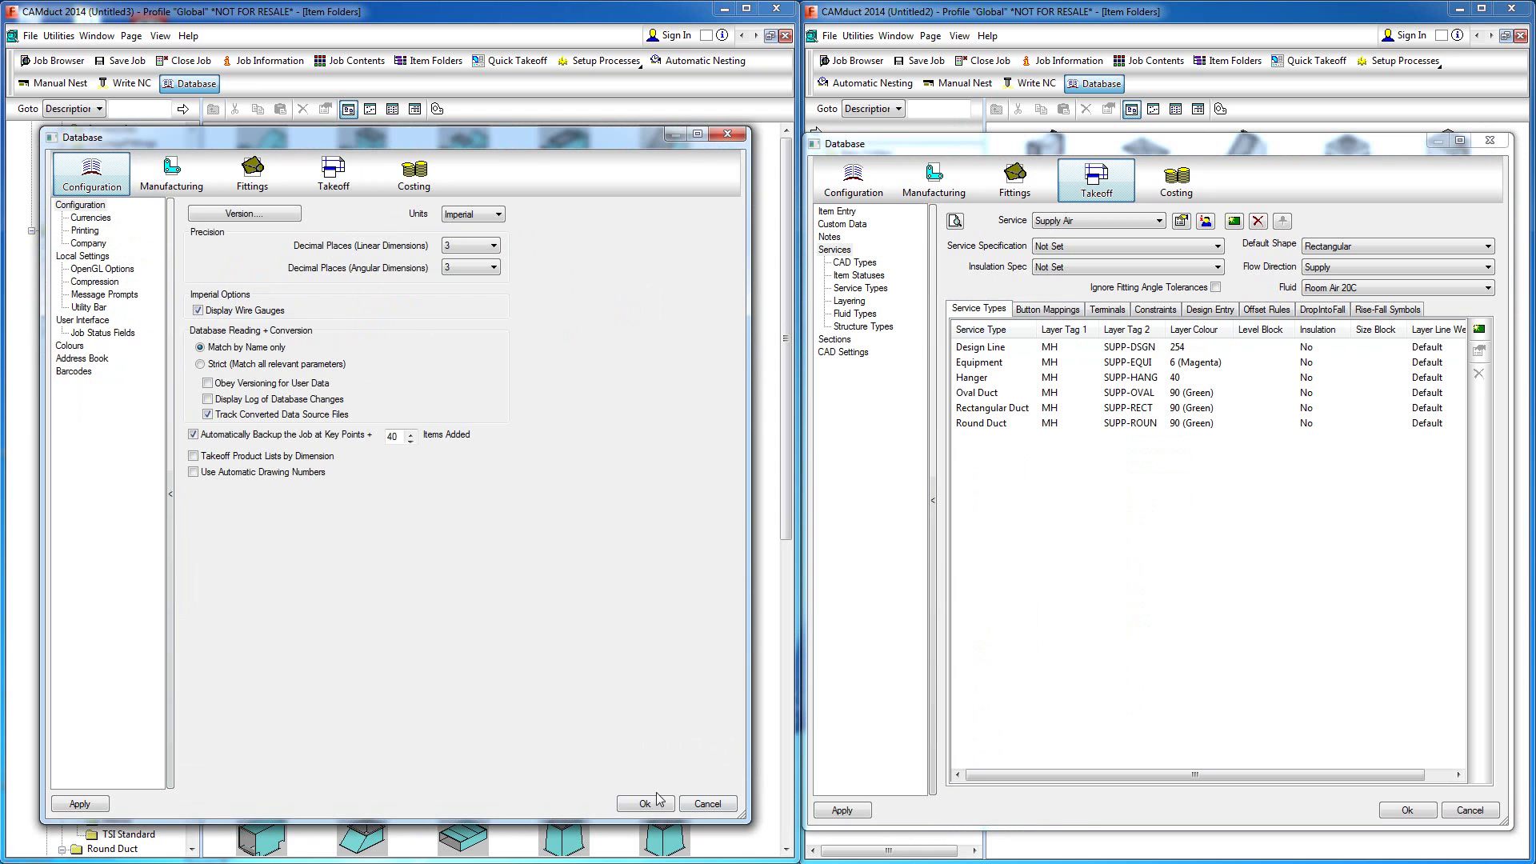
pyautogui.click(708, 805)
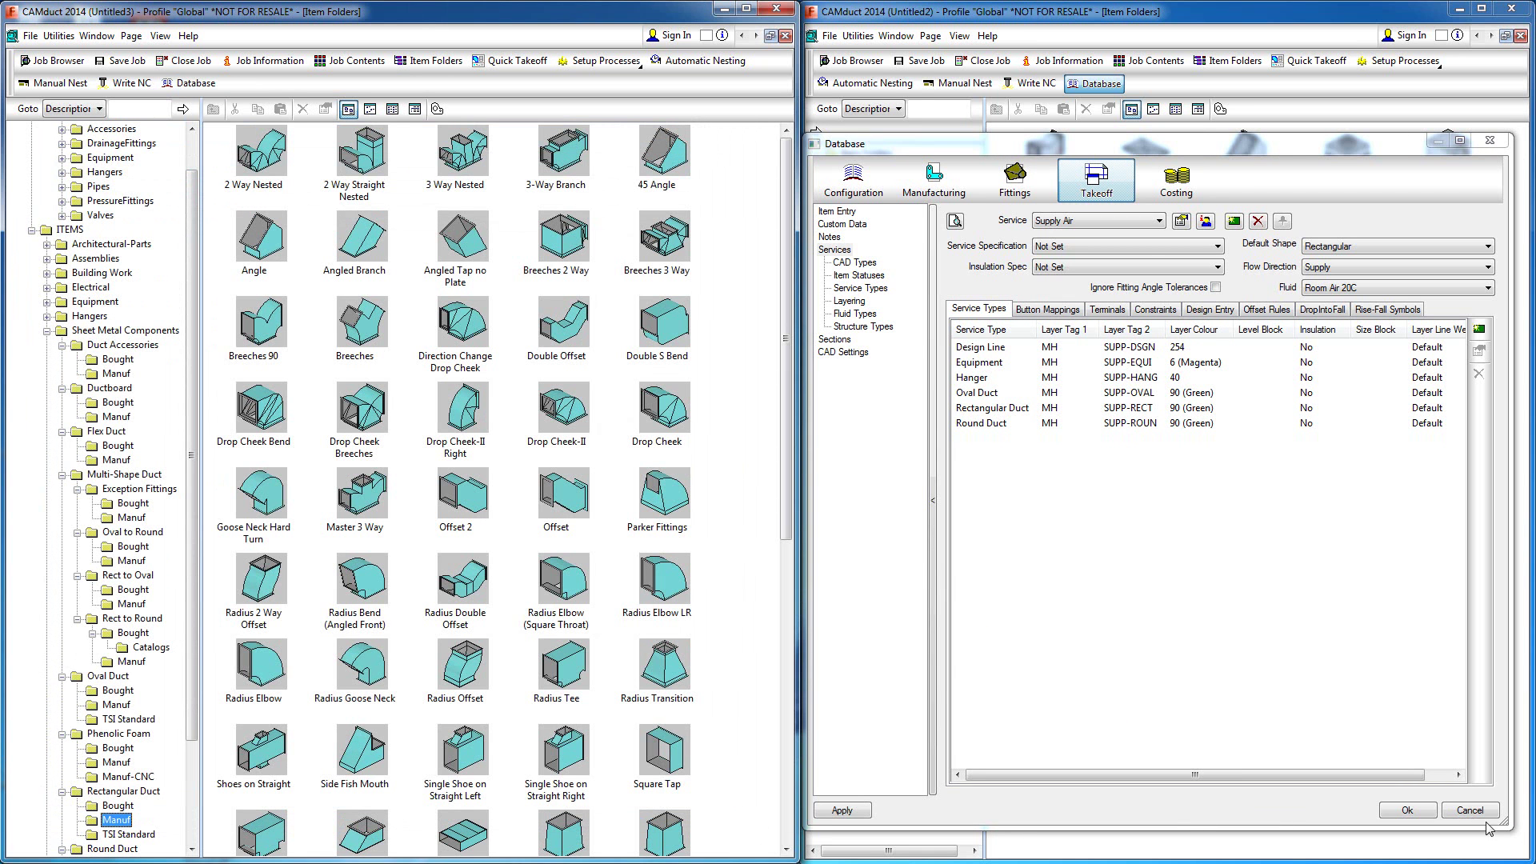
pyautogui.click(1469, 811)
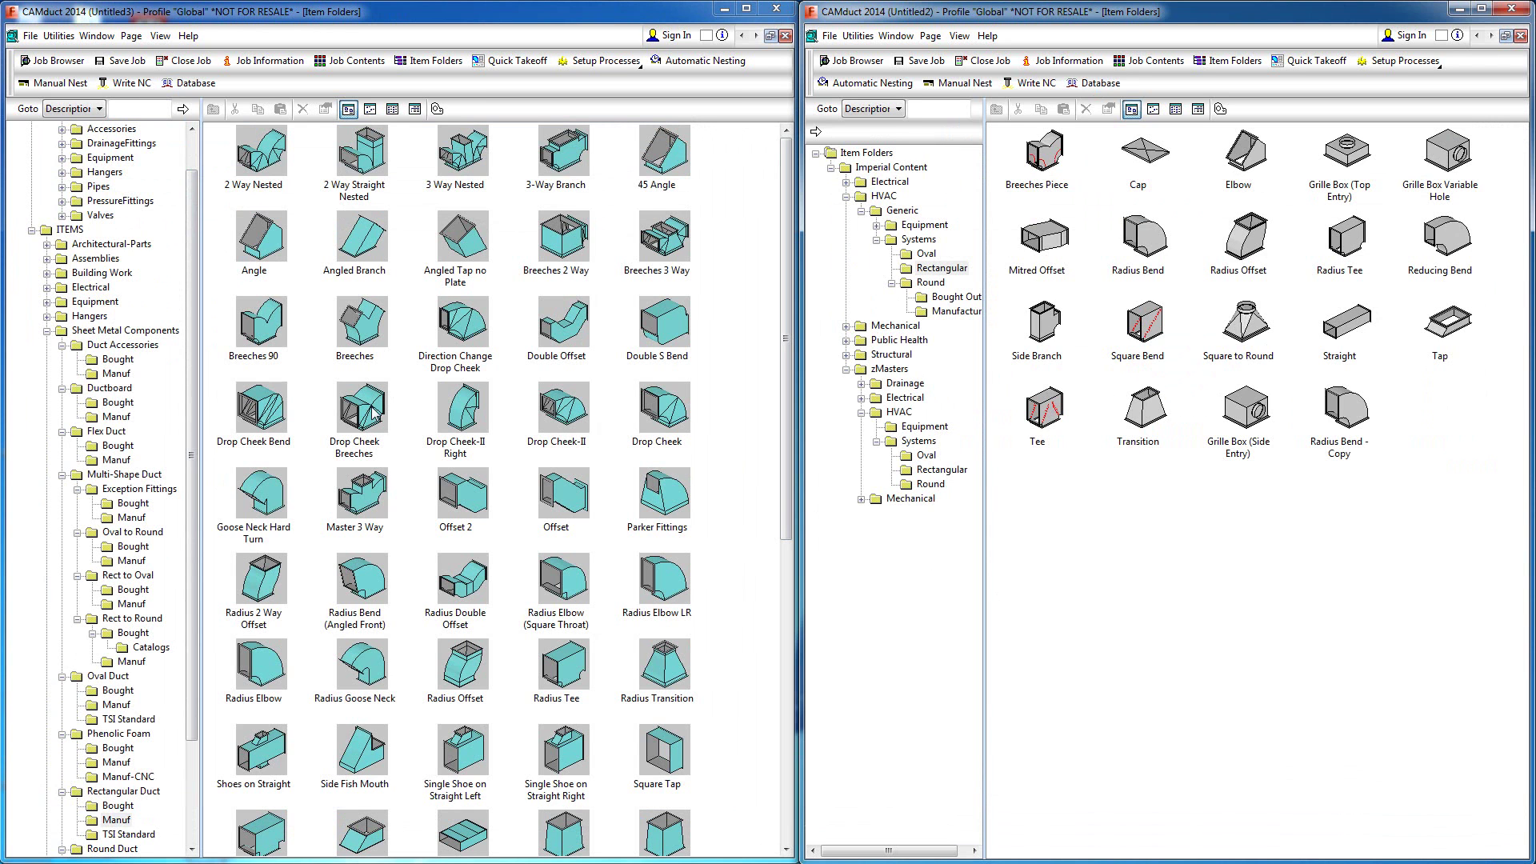
# - Expand Hangers on the left and show zMasters HVAC Equipment items on the right
pyautogui.click(48, 317)
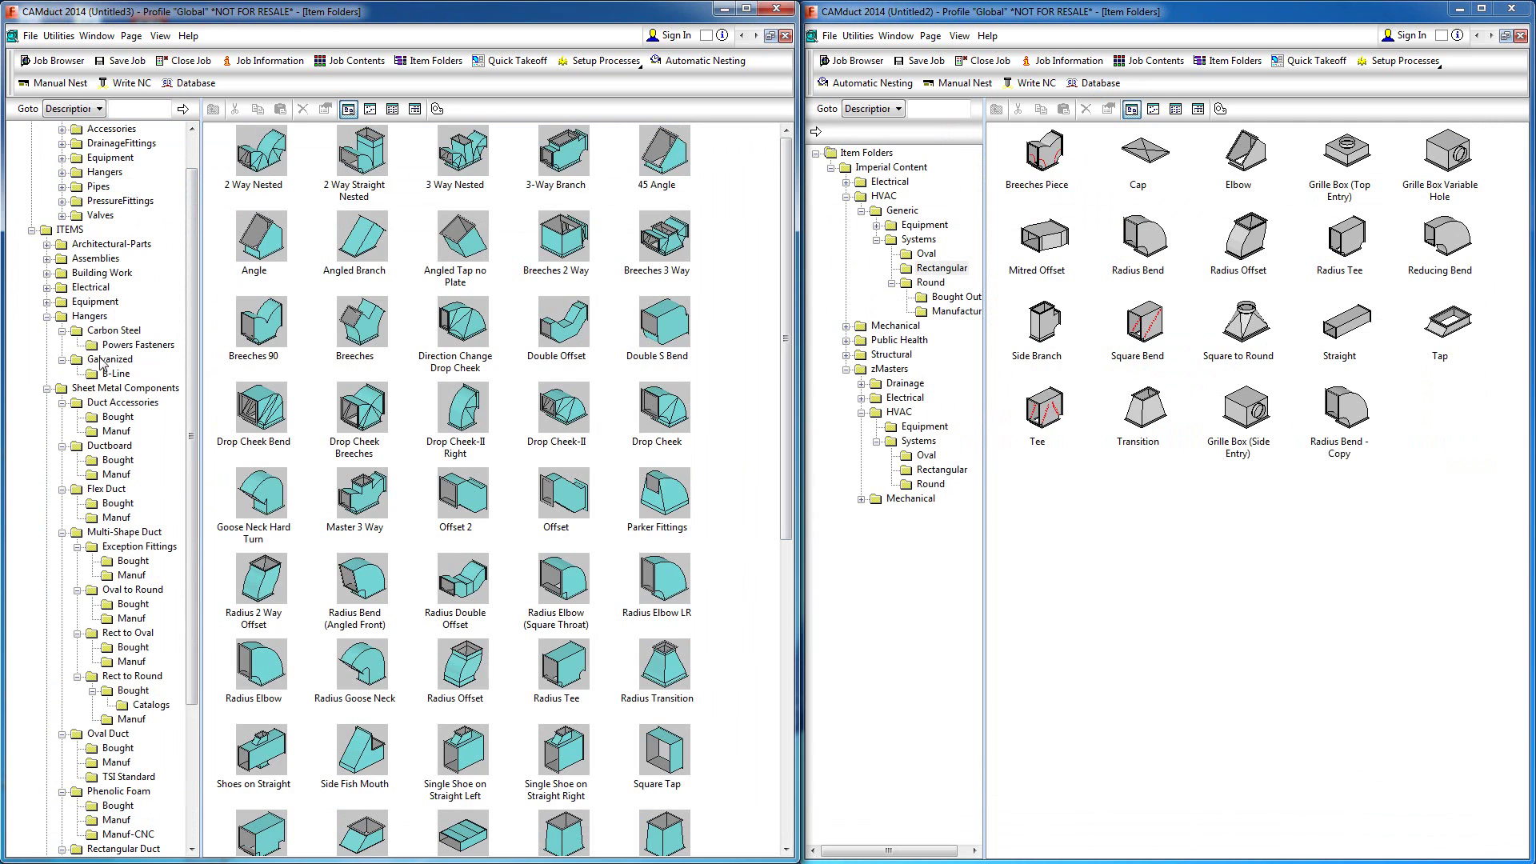
pyautogui.click(91, 319)
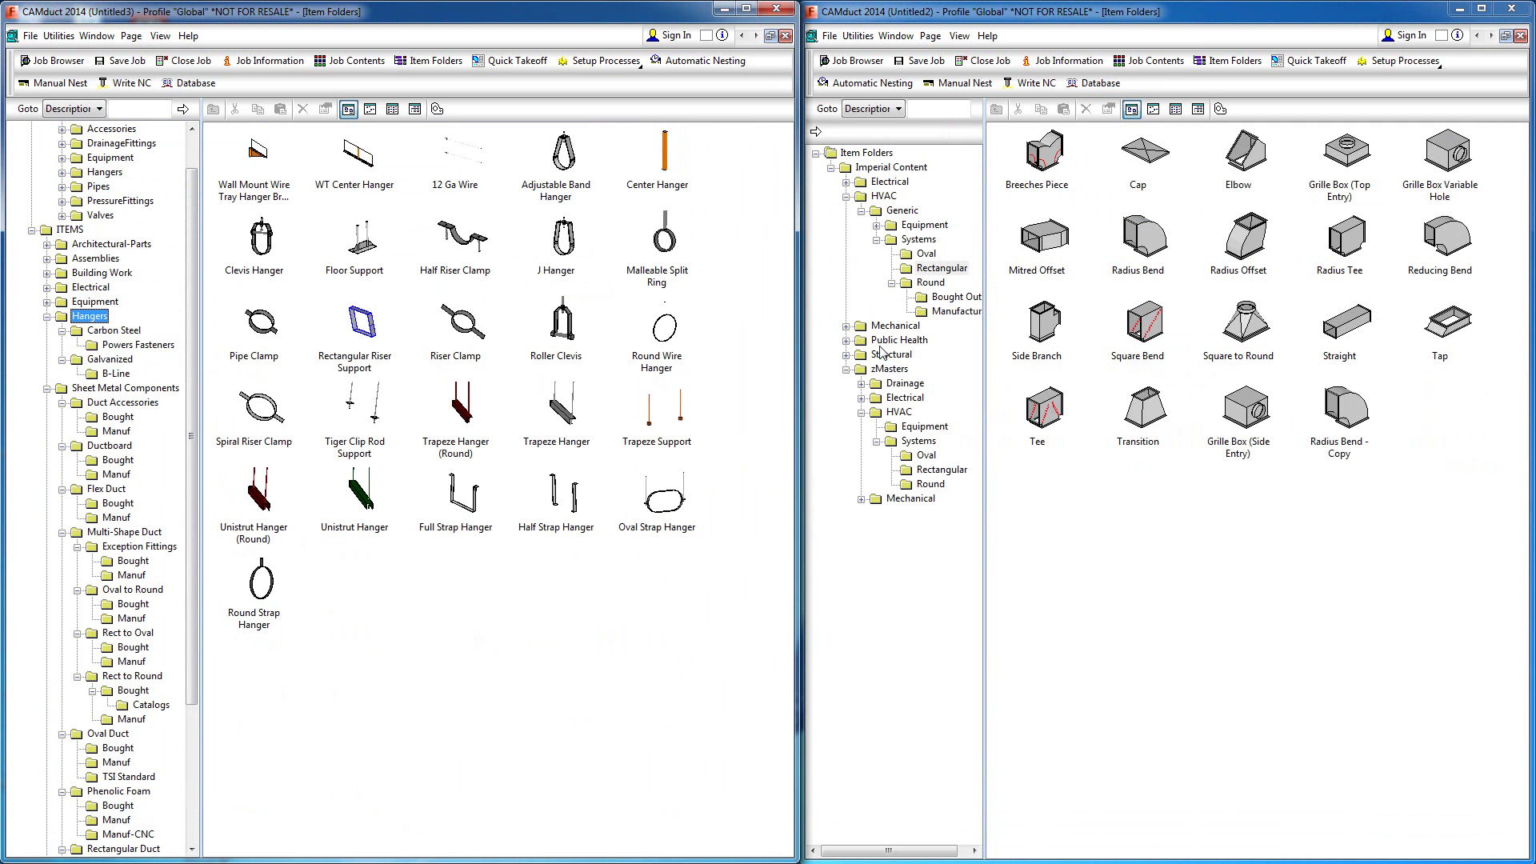
pyautogui.click(922, 428)
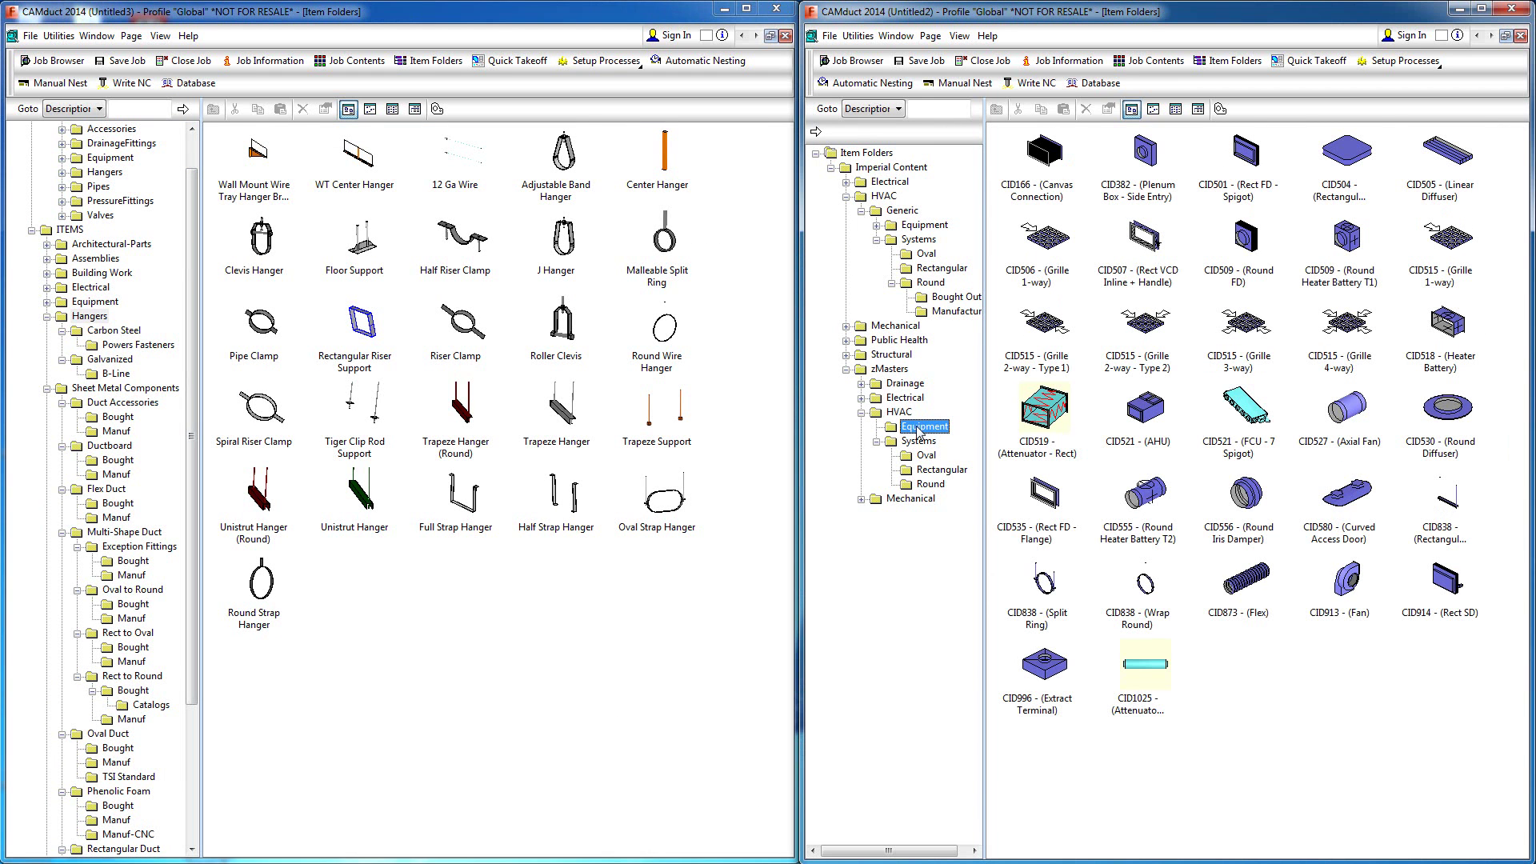
# - Expand Equipment on the left and step through its subfolders from AC Units- Package to Transformer
pyautogui.click(47, 302)
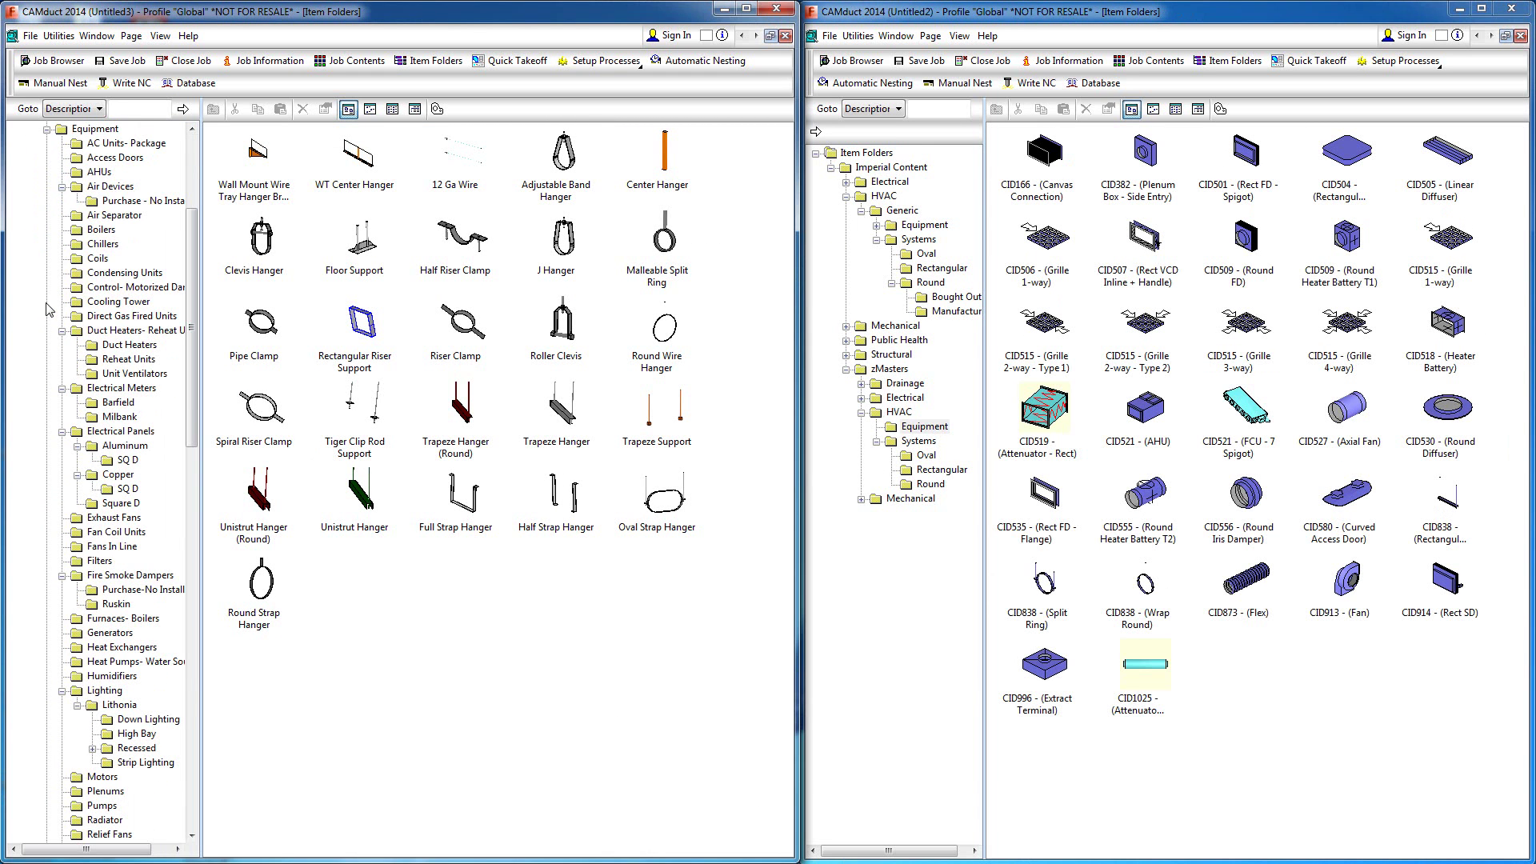
pyautogui.click(106, 144)
pyautogui.press('Down')
pyautogui.press('Down')
pyautogui.press('Down')
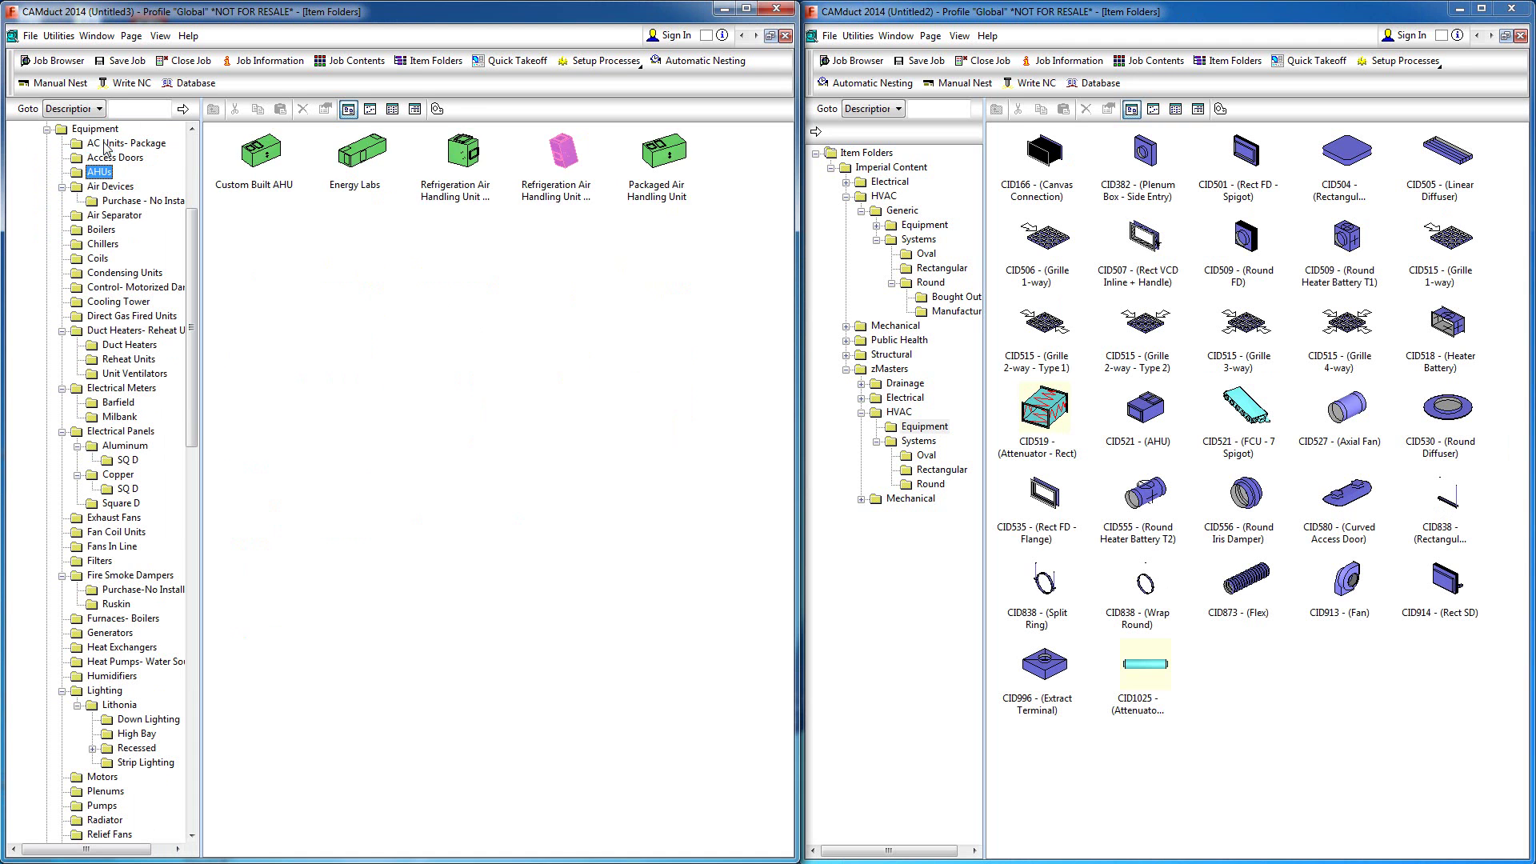
pyautogui.press('Down')
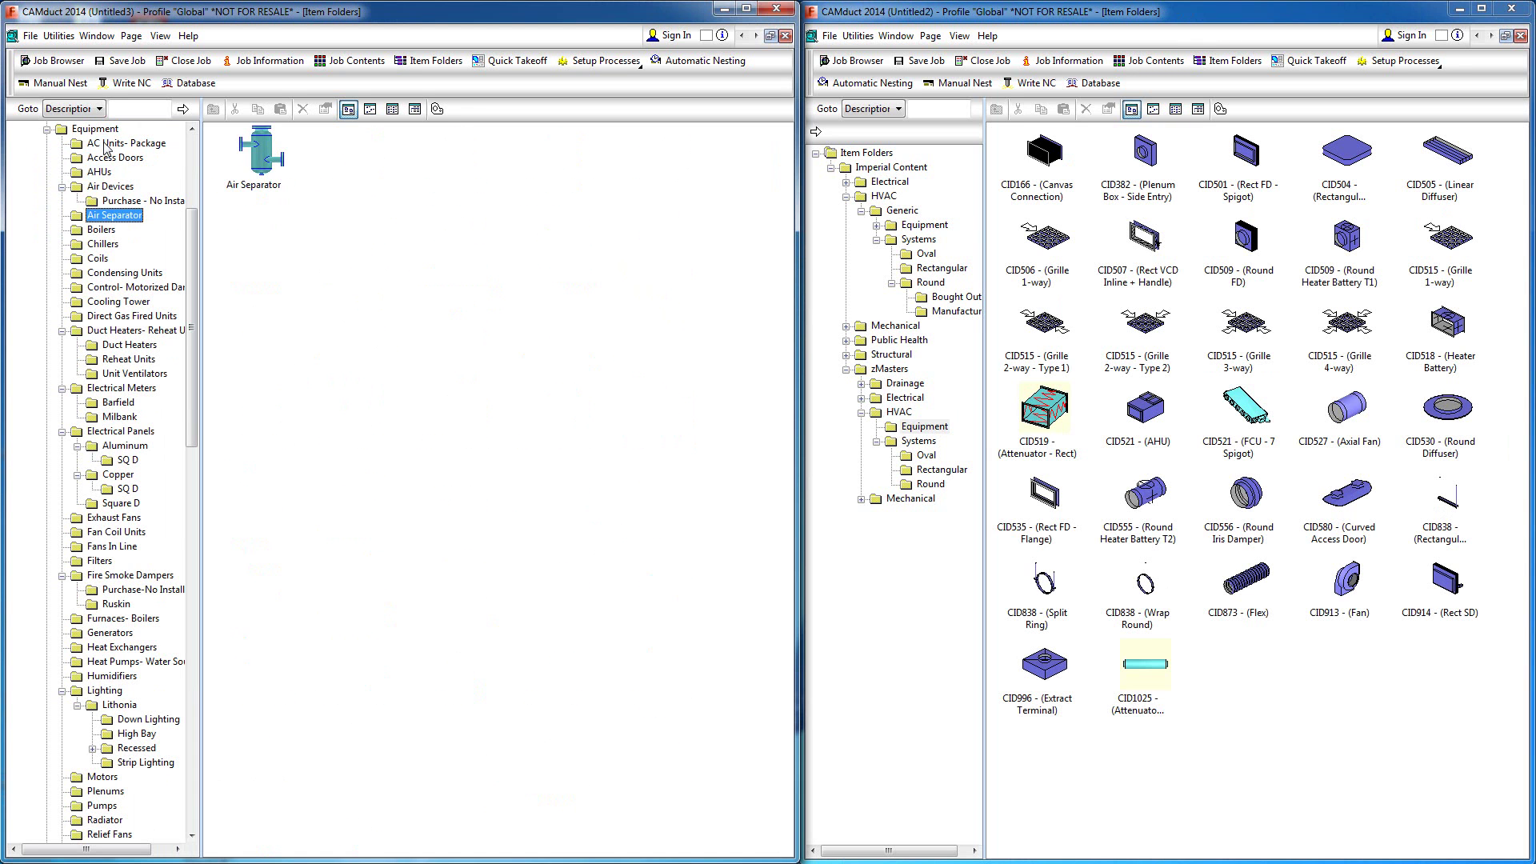
pyautogui.press('Down')
pyautogui.press('Down')
pyautogui.press('Down')
pyautogui.press('Down')
pyautogui.press('Down')
pyautogui.press('Down')
pyautogui.press('Down')
pyautogui.press('Down')
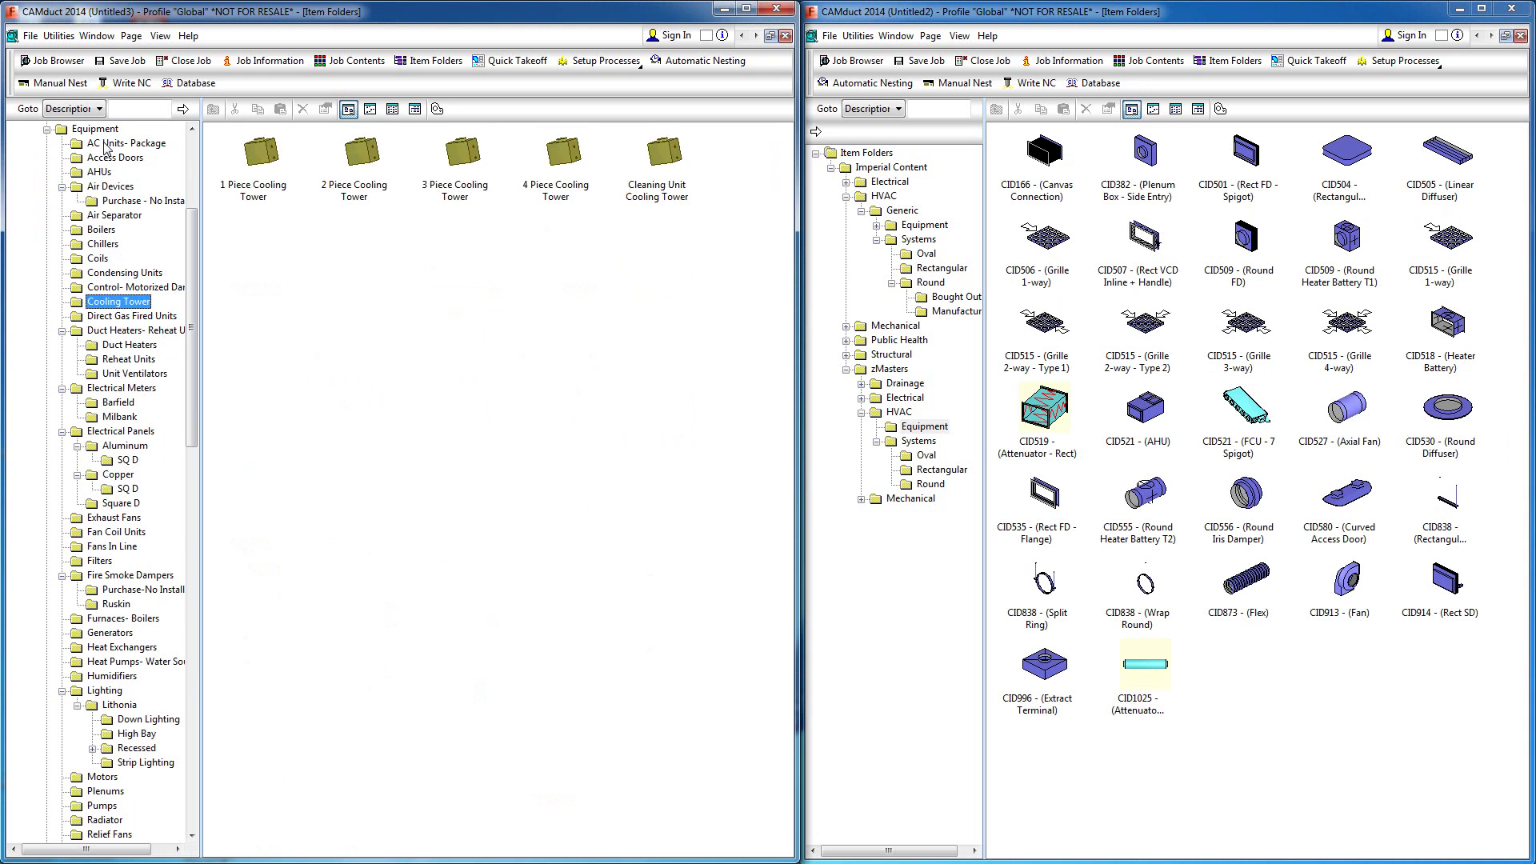
pyautogui.press('Down')
pyautogui.press('Down')
pyautogui.press('Down')
pyautogui.press('Down')
pyautogui.press('Down')
pyautogui.press('Down')
pyautogui.press('Down')
pyautogui.press('Down')
pyautogui.press('Down')
pyautogui.press('Down')
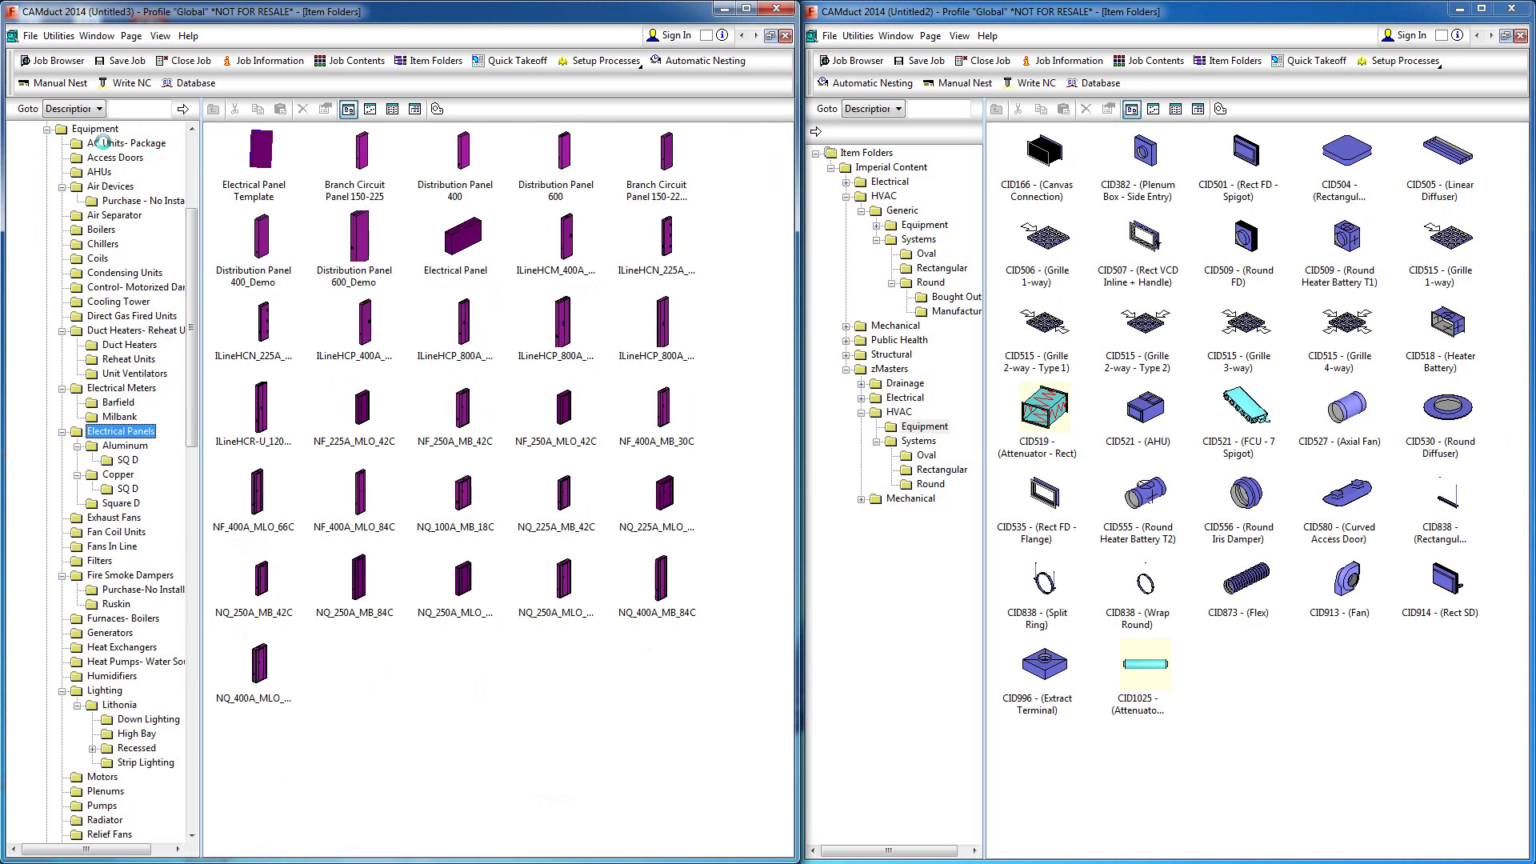
pyautogui.press('Down')
pyautogui.press('Down')
pyautogui.press('Down')
pyautogui.press('Down')
pyautogui.press('Down')
pyautogui.press('Down')
pyautogui.press('Down')
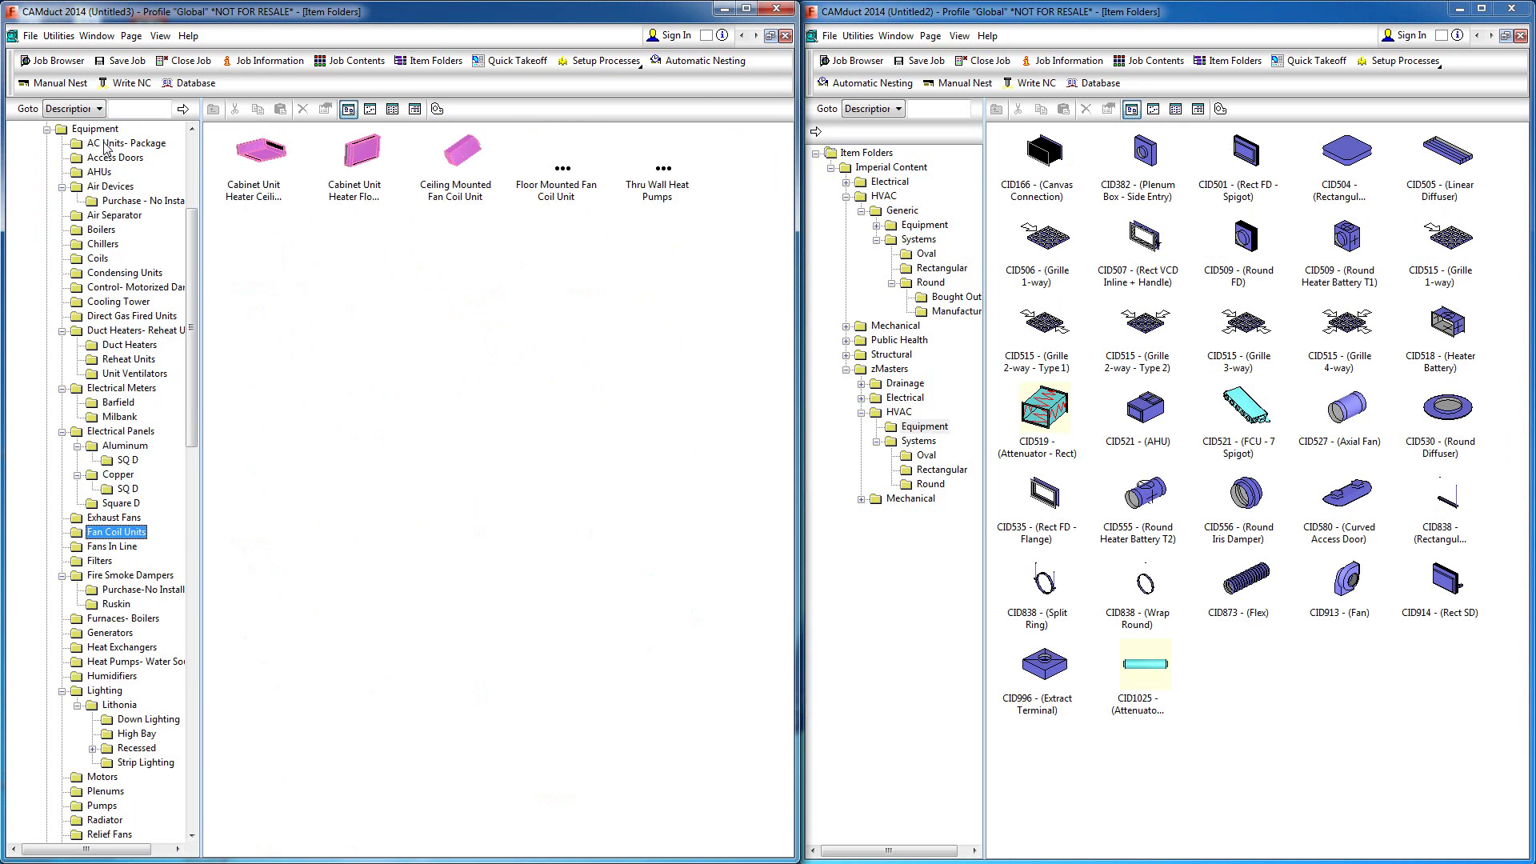
pyautogui.press('Down')
pyautogui.press('Down')
pyautogui.press('Down')
pyautogui.press('Down')
pyautogui.press('Down')
pyautogui.press('Down')
pyautogui.press('Down')
pyautogui.press('Down')
pyautogui.press('Down')
pyautogui.press('Down')
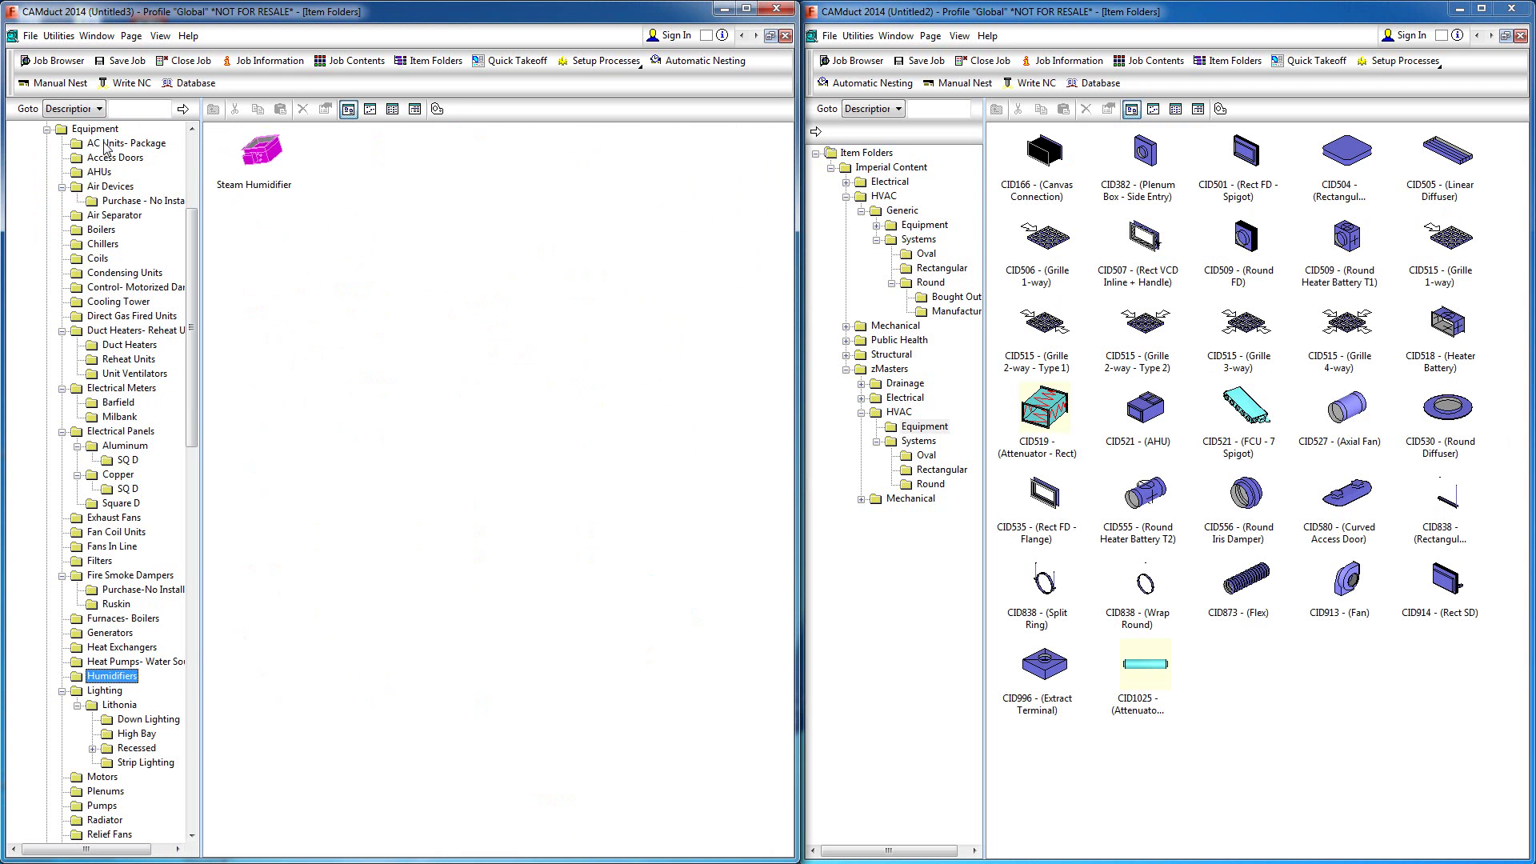
pyautogui.press('Down')
pyautogui.press('Down')
pyautogui.press('Down')
pyautogui.press('Down')
pyautogui.press('Down')
pyautogui.press('Down')
pyautogui.press('Down')
pyautogui.press('Down')
pyautogui.press('Down')
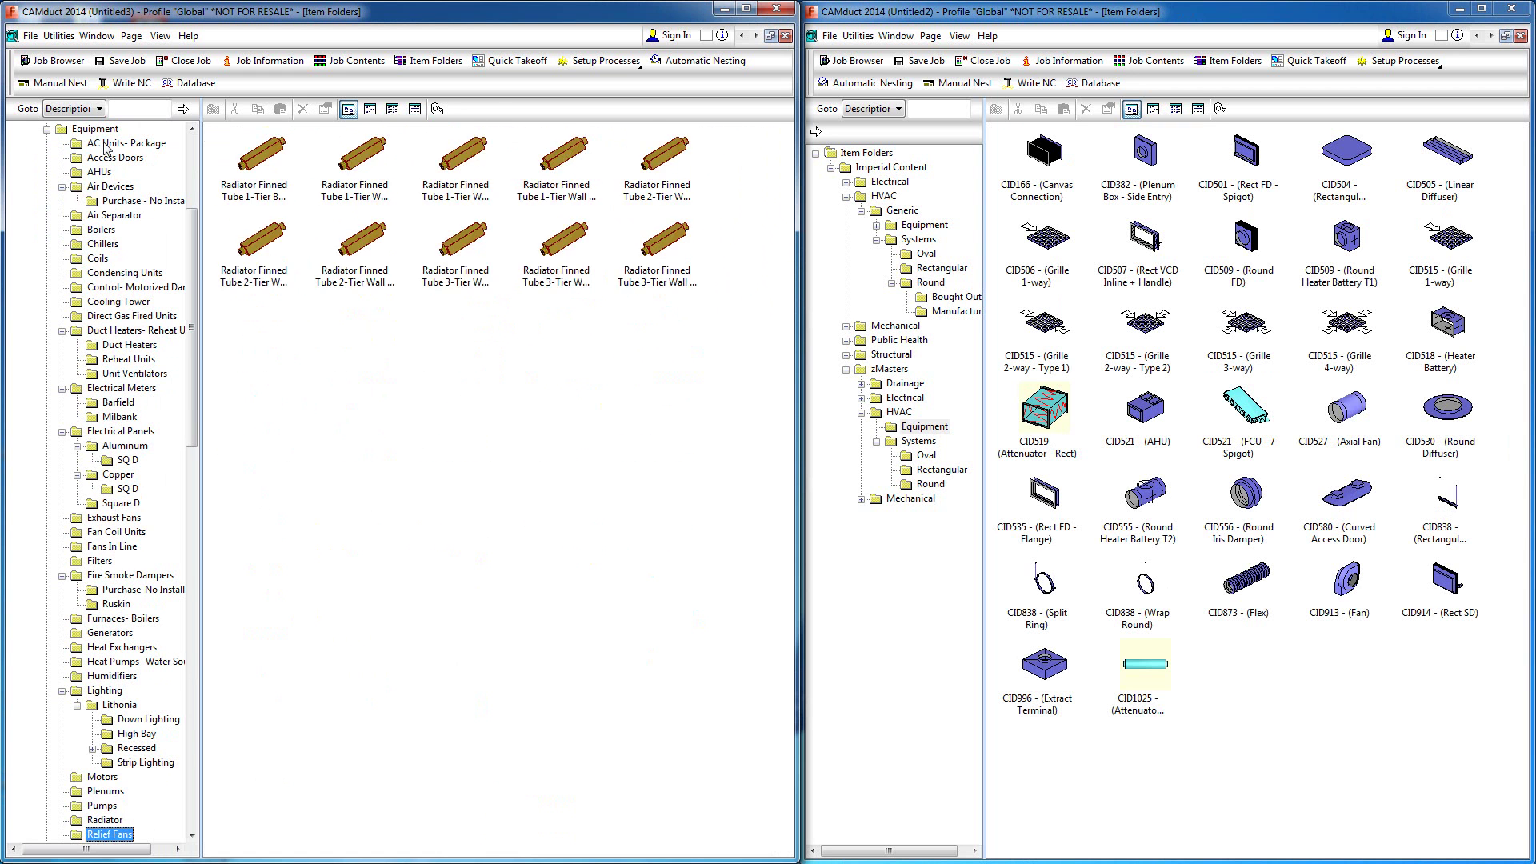
pyautogui.press('Down')
pyautogui.press('Down')
pyautogui.press('Down')
pyautogui.press('Down')
pyautogui.press('Down')
pyautogui.press('Down')
pyautogui.press('Down')
pyautogui.press('Down')
pyautogui.press('Down')
pyautogui.press('Down')
pyautogui.press('Down')
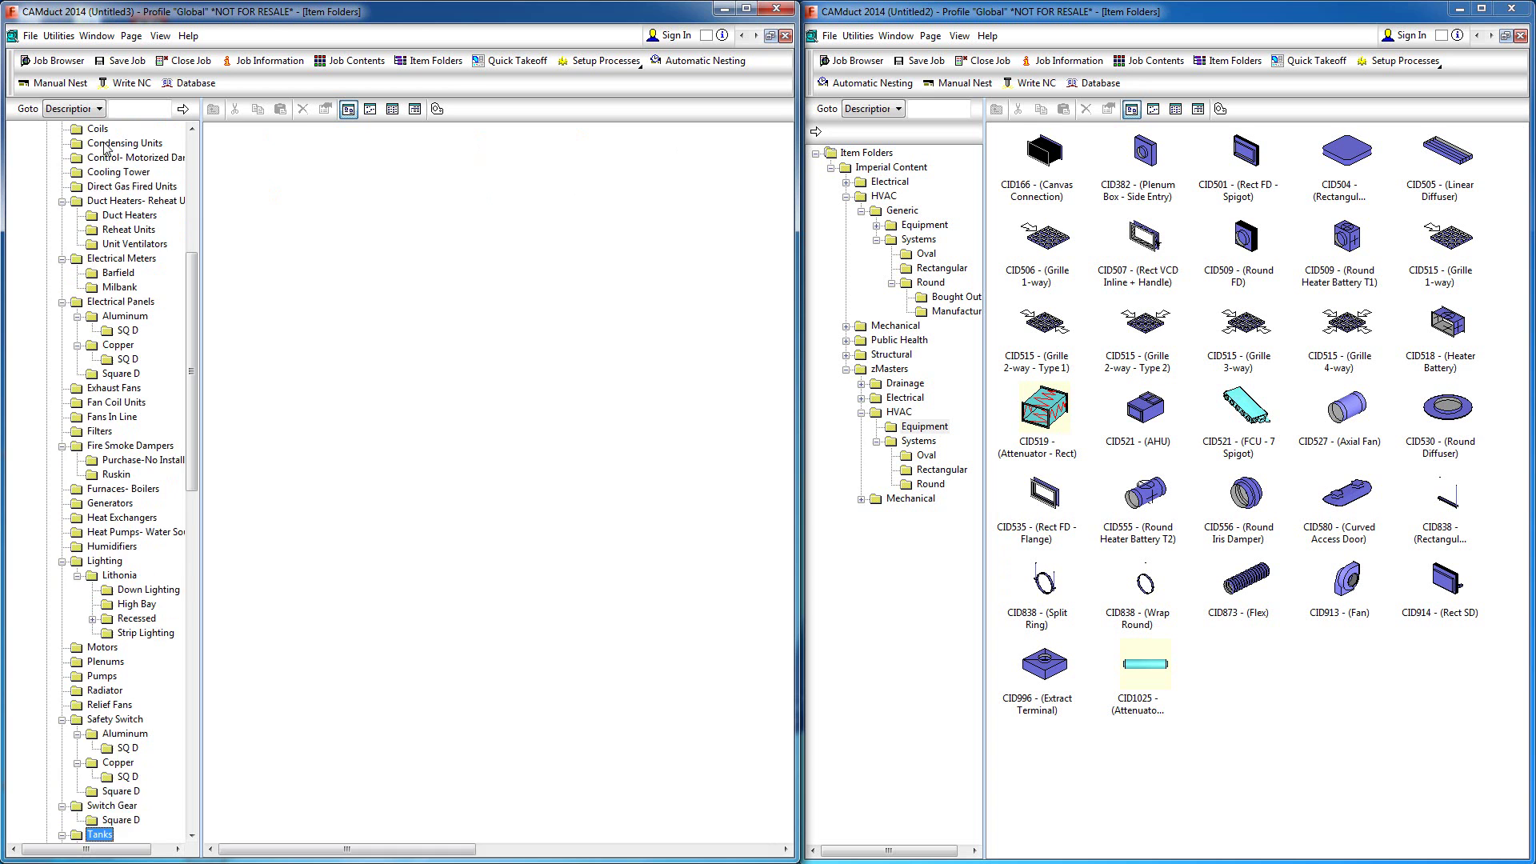
pyautogui.press('Down')
pyautogui.press('Down')
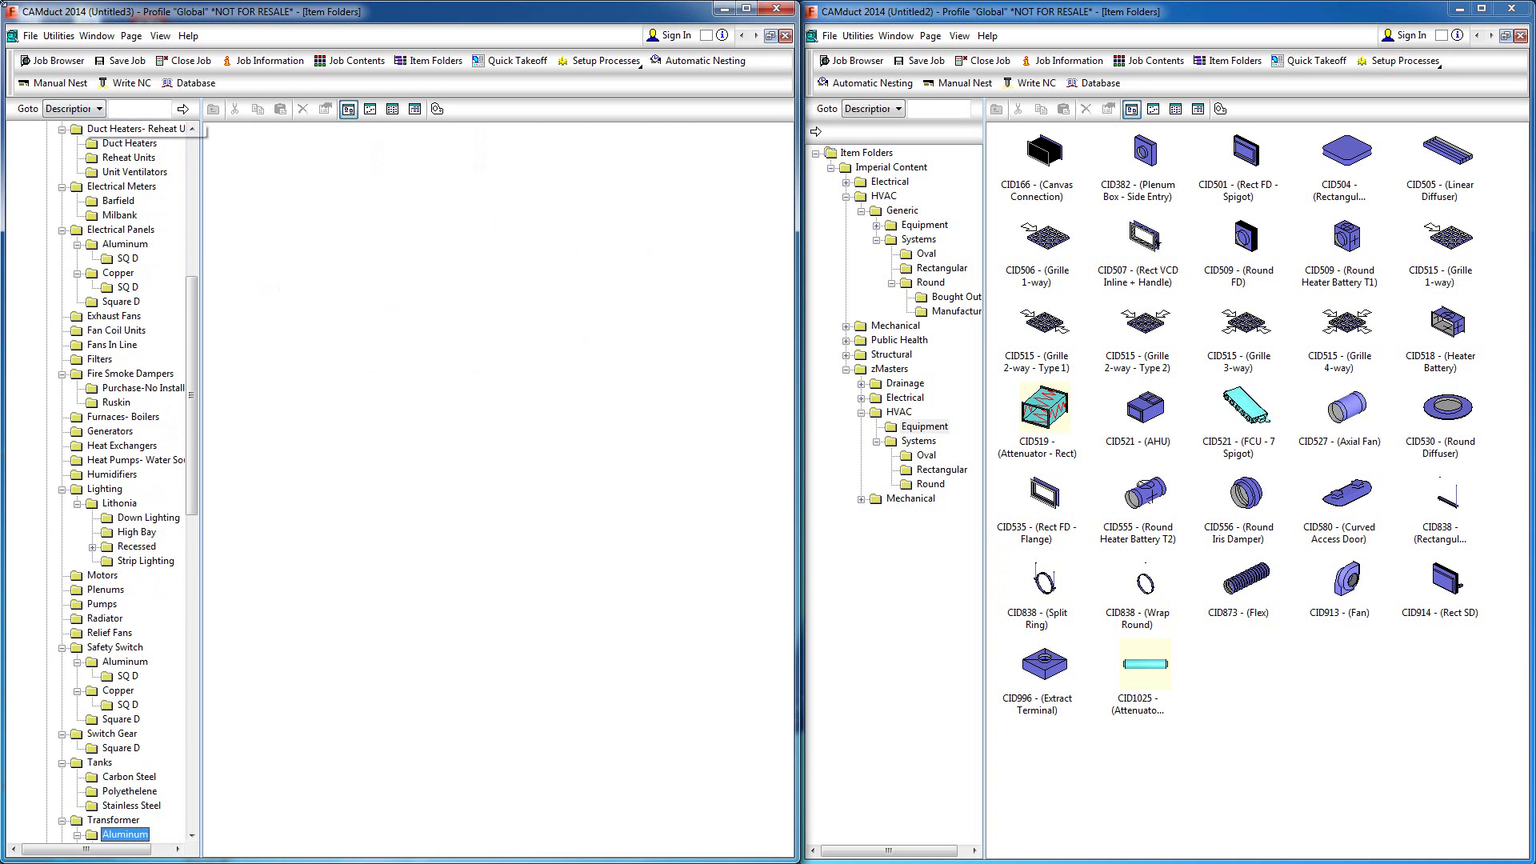
# - In the left window, show the Rectangular Duct Bought fittings, then the Manuf fittings
pyautogui.moveTo(192, 300); pyautogui.dragTo(200, 616)
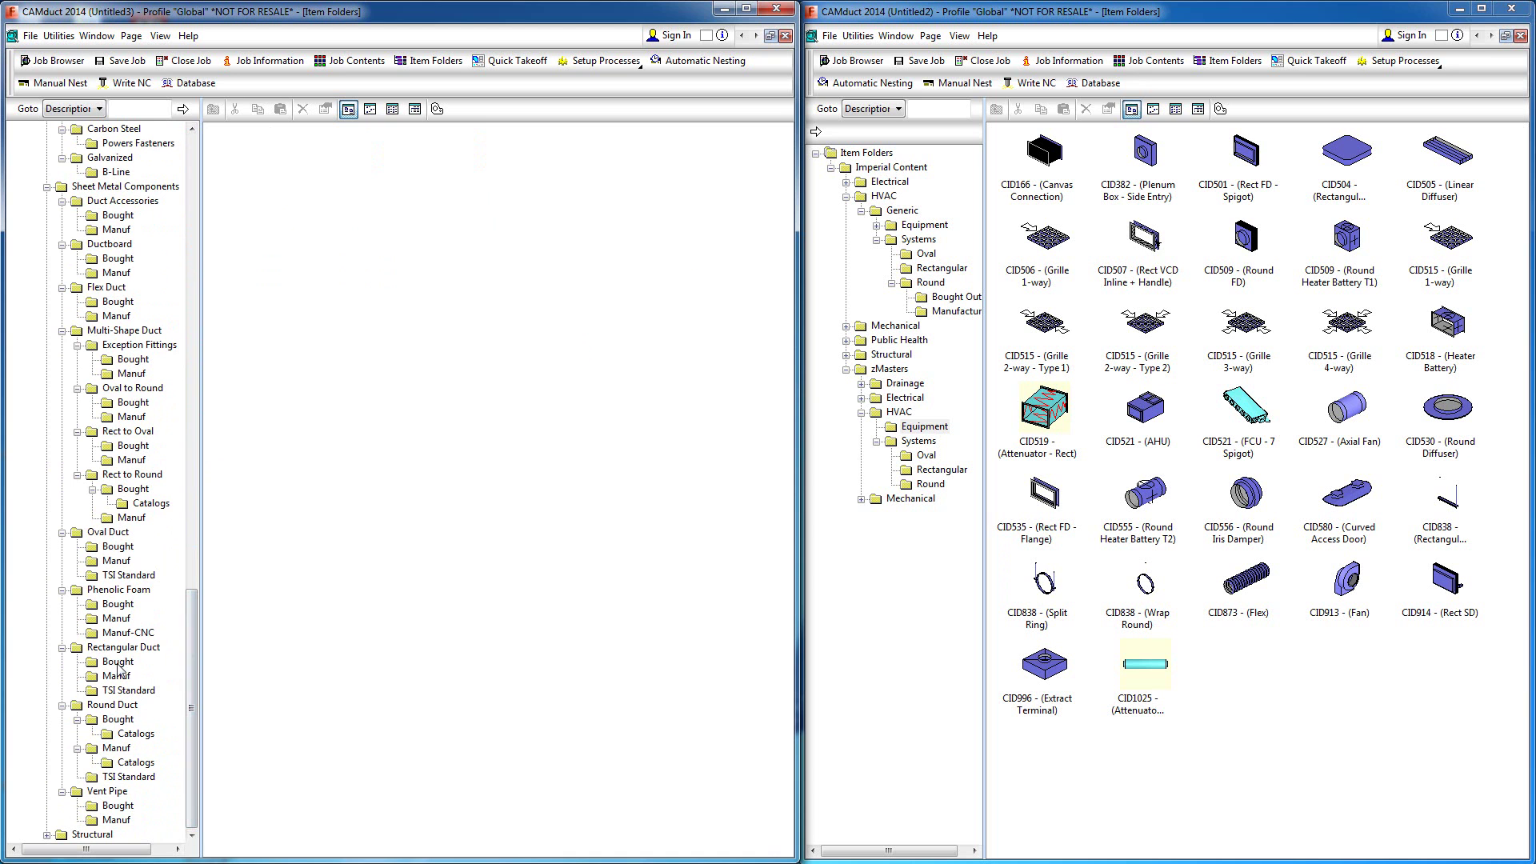
pyautogui.click(118, 664)
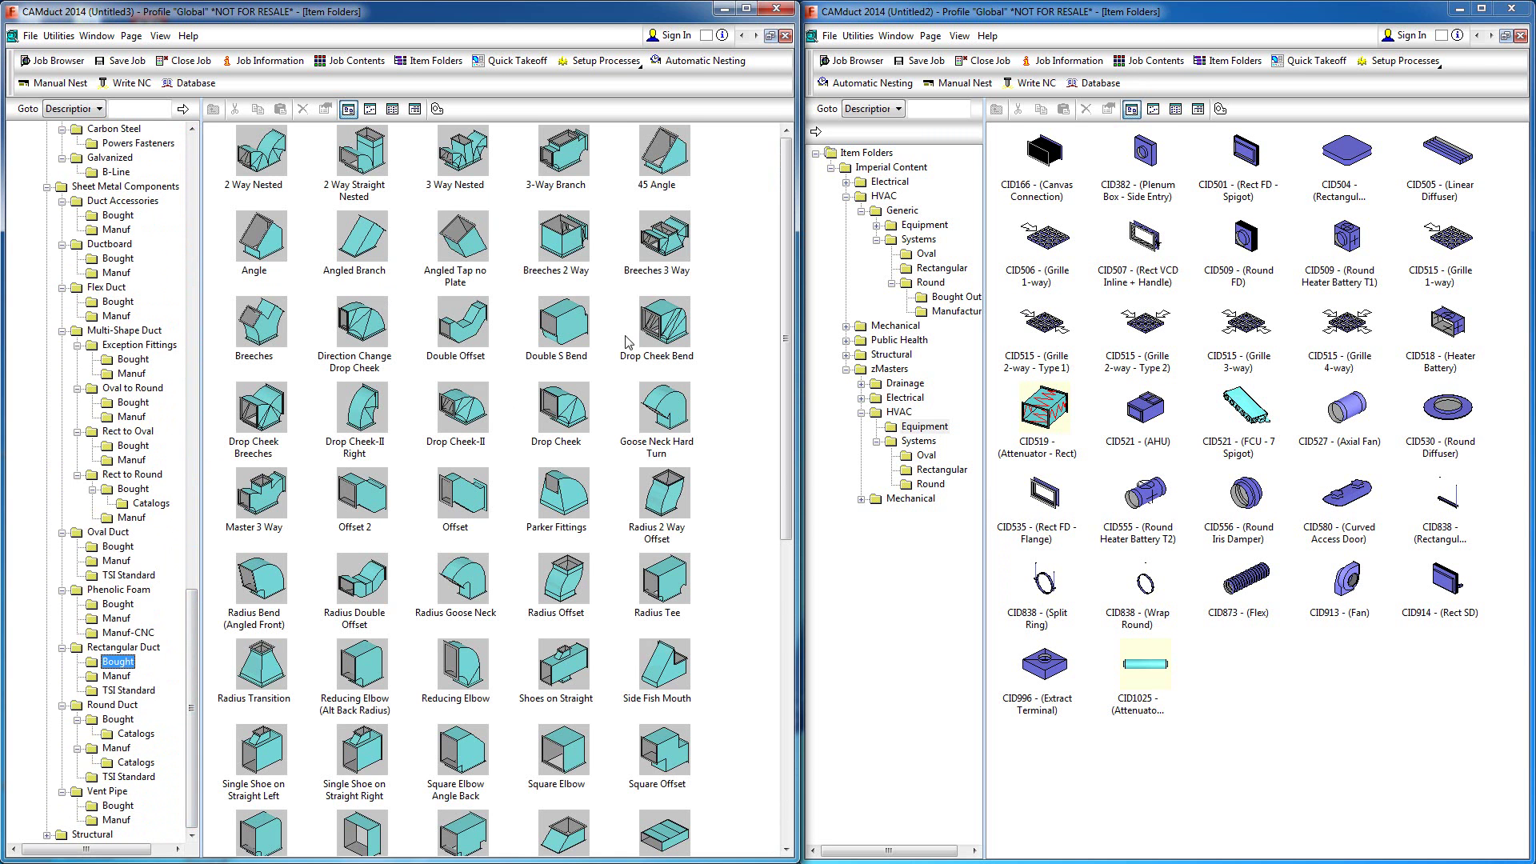
pyautogui.click(117, 676)
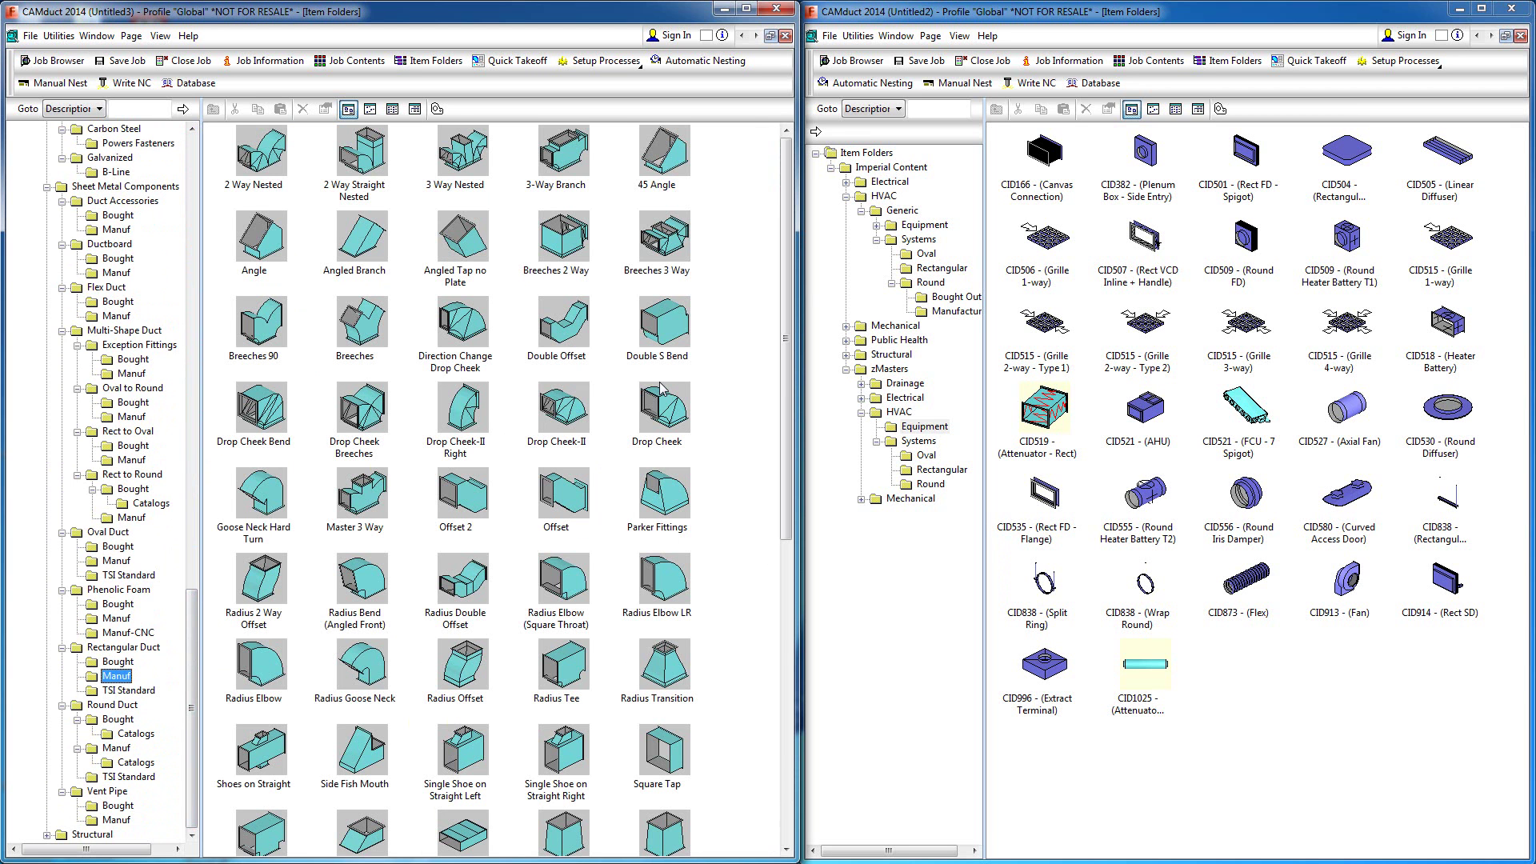
# - In the right window, show the zMasters HVAC Rectangular fittings and select CID29 Square to Round
pyautogui.click(935, 470)
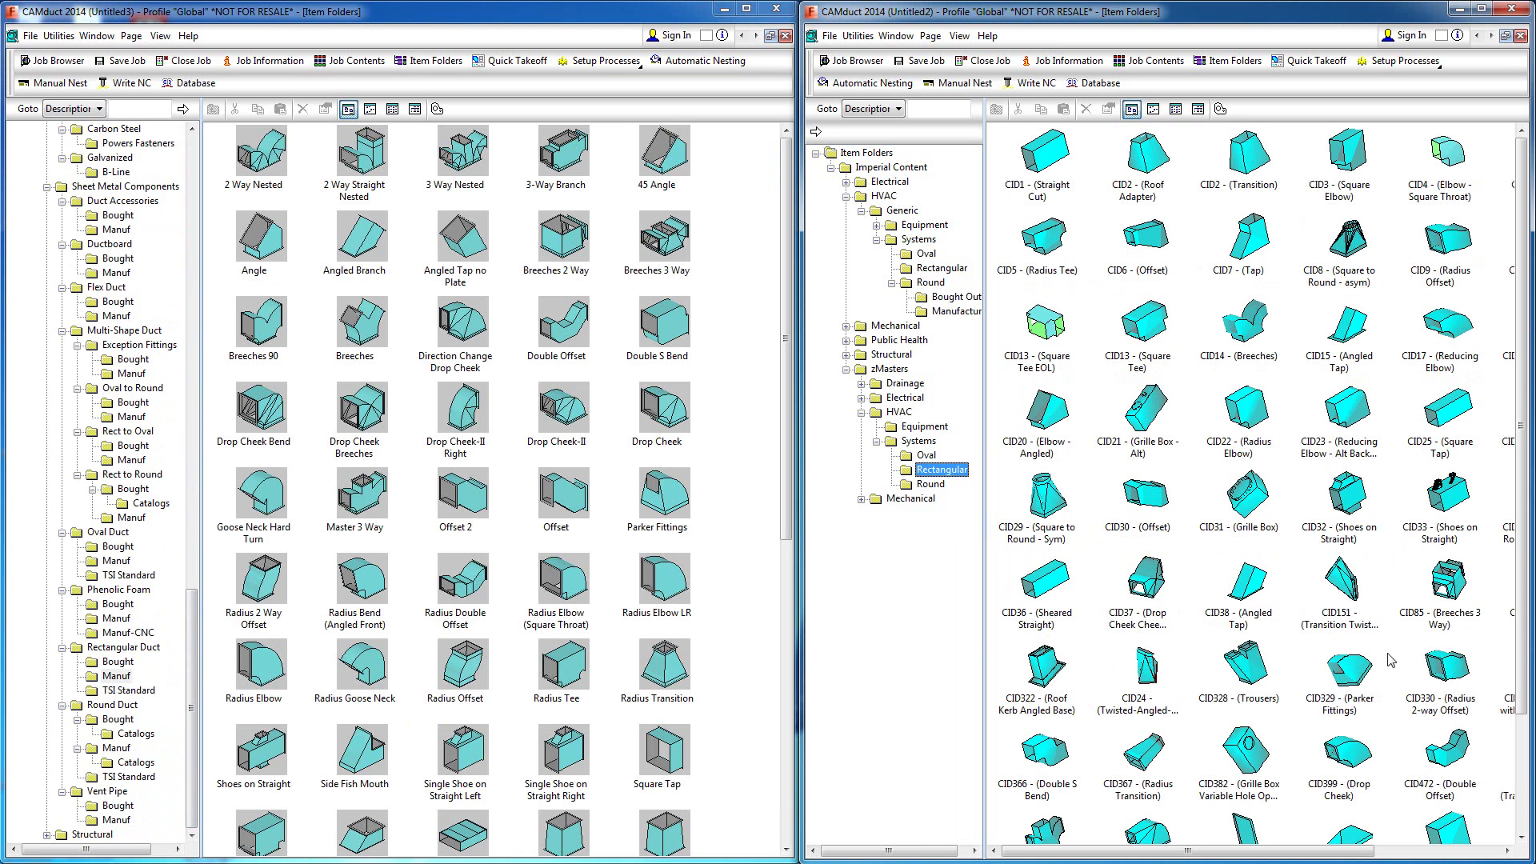
pyautogui.click(1058, 510)
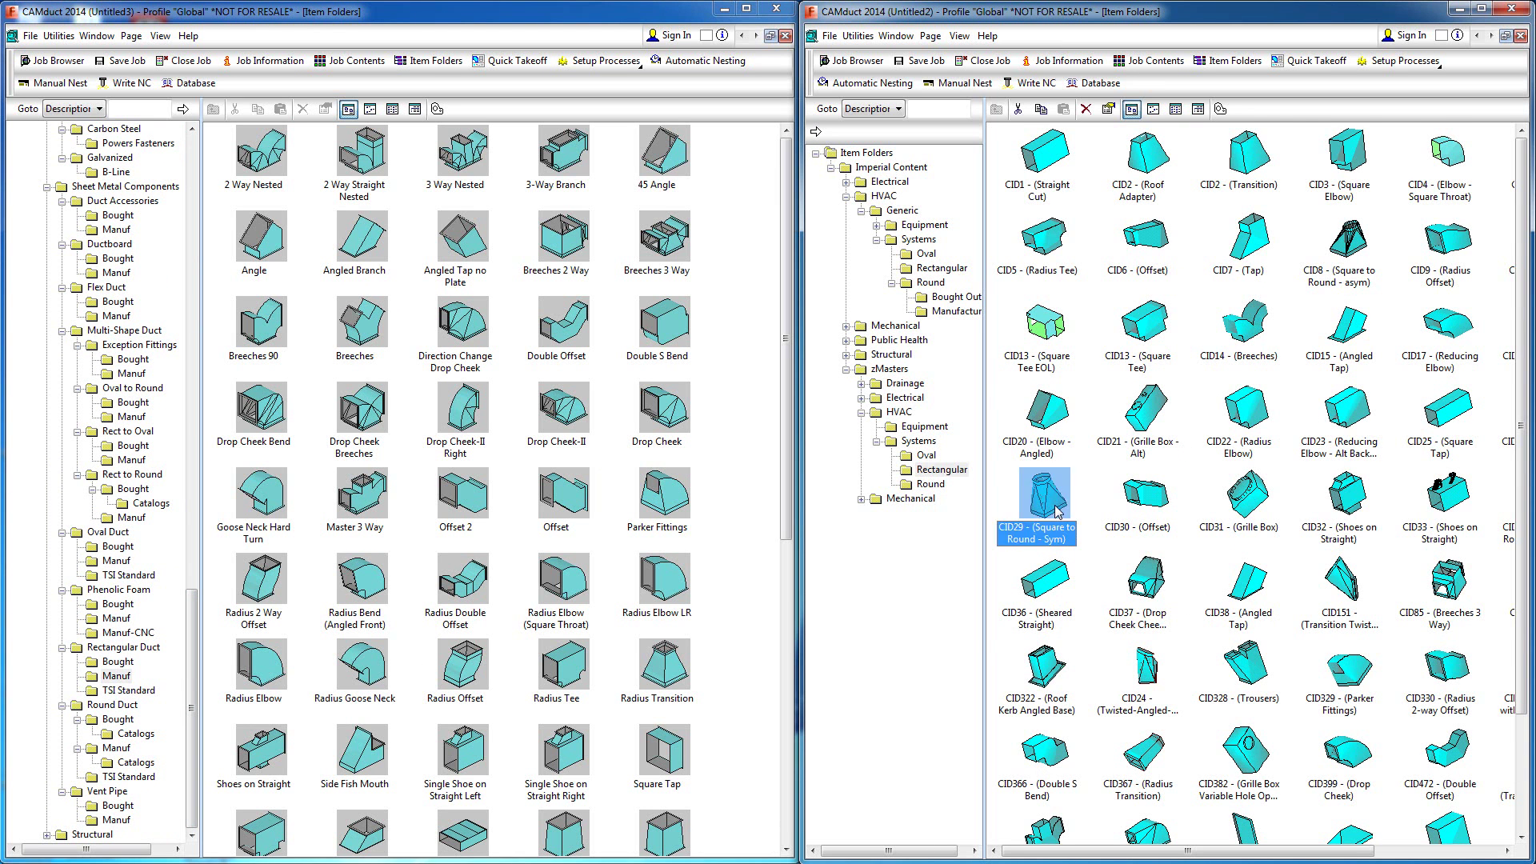
pyautogui.scroll(-3, 1057, 510)
pyautogui.scroll(3, 1058, 510)
pyautogui.click(31, 37)
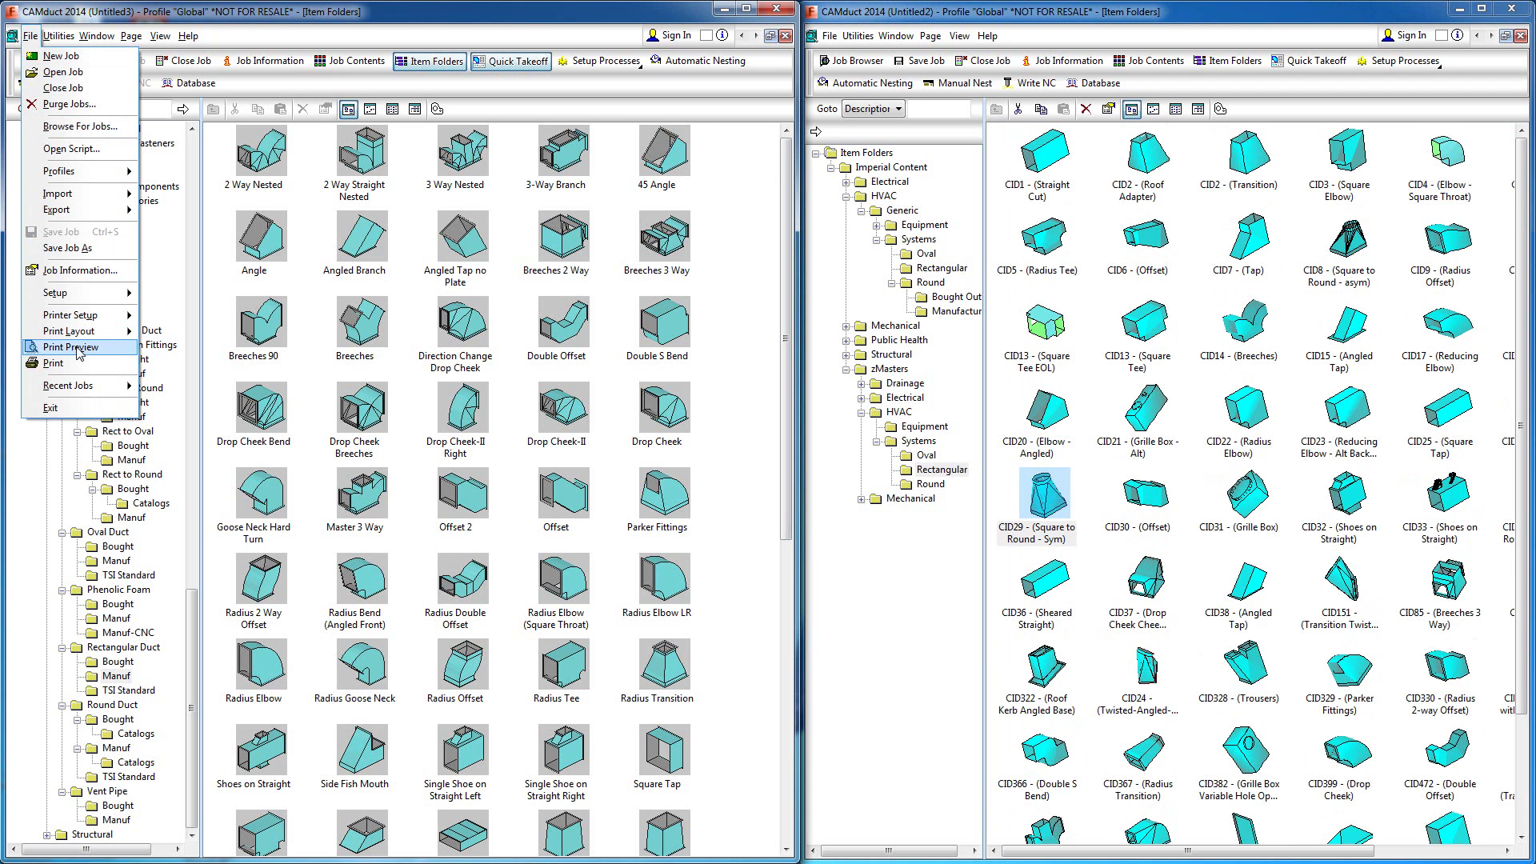
pyautogui.click(967, 711)
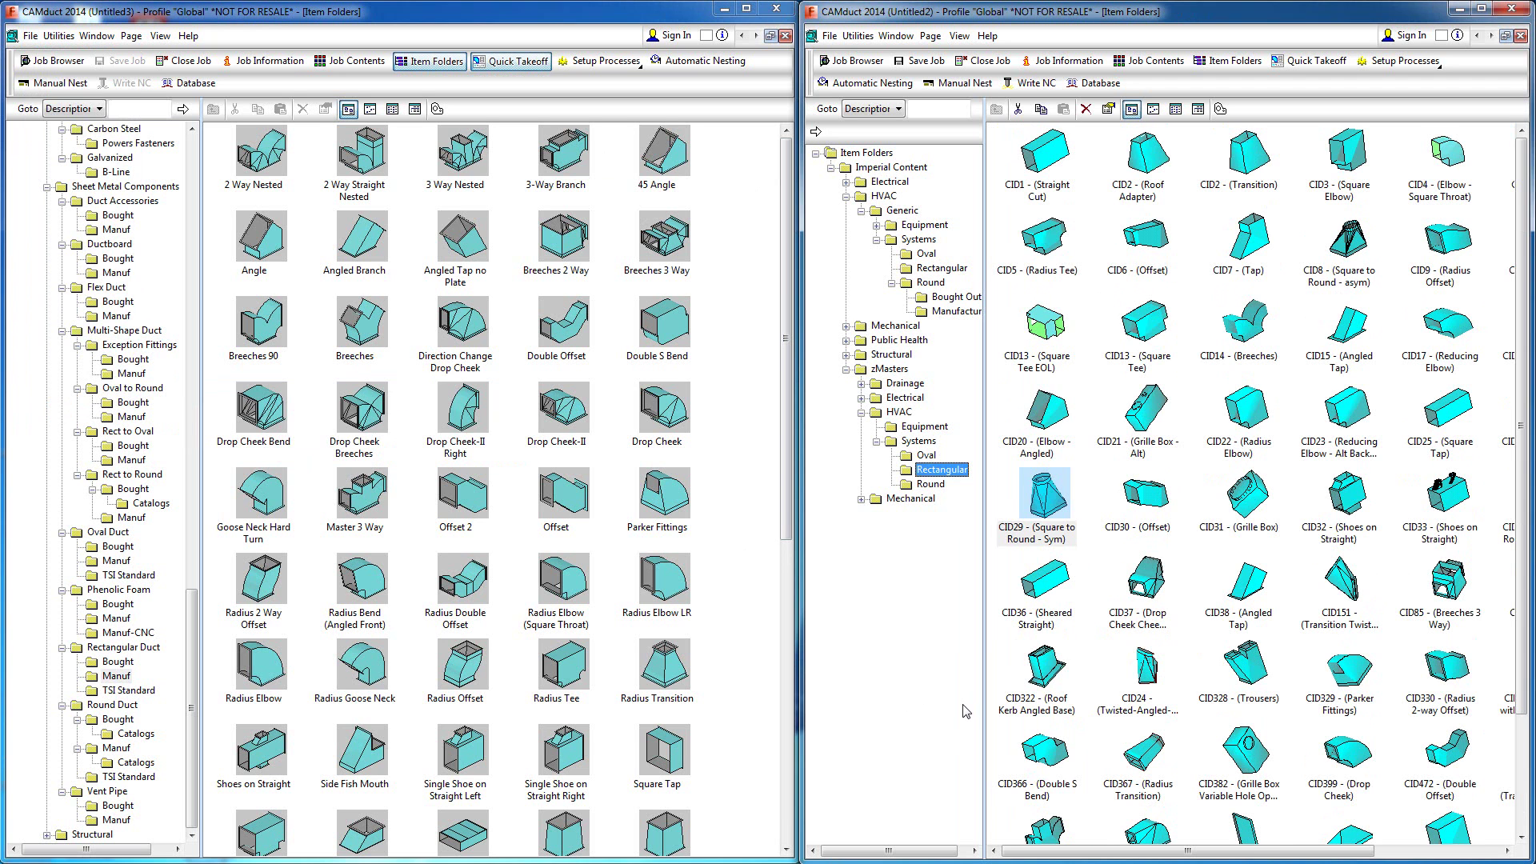